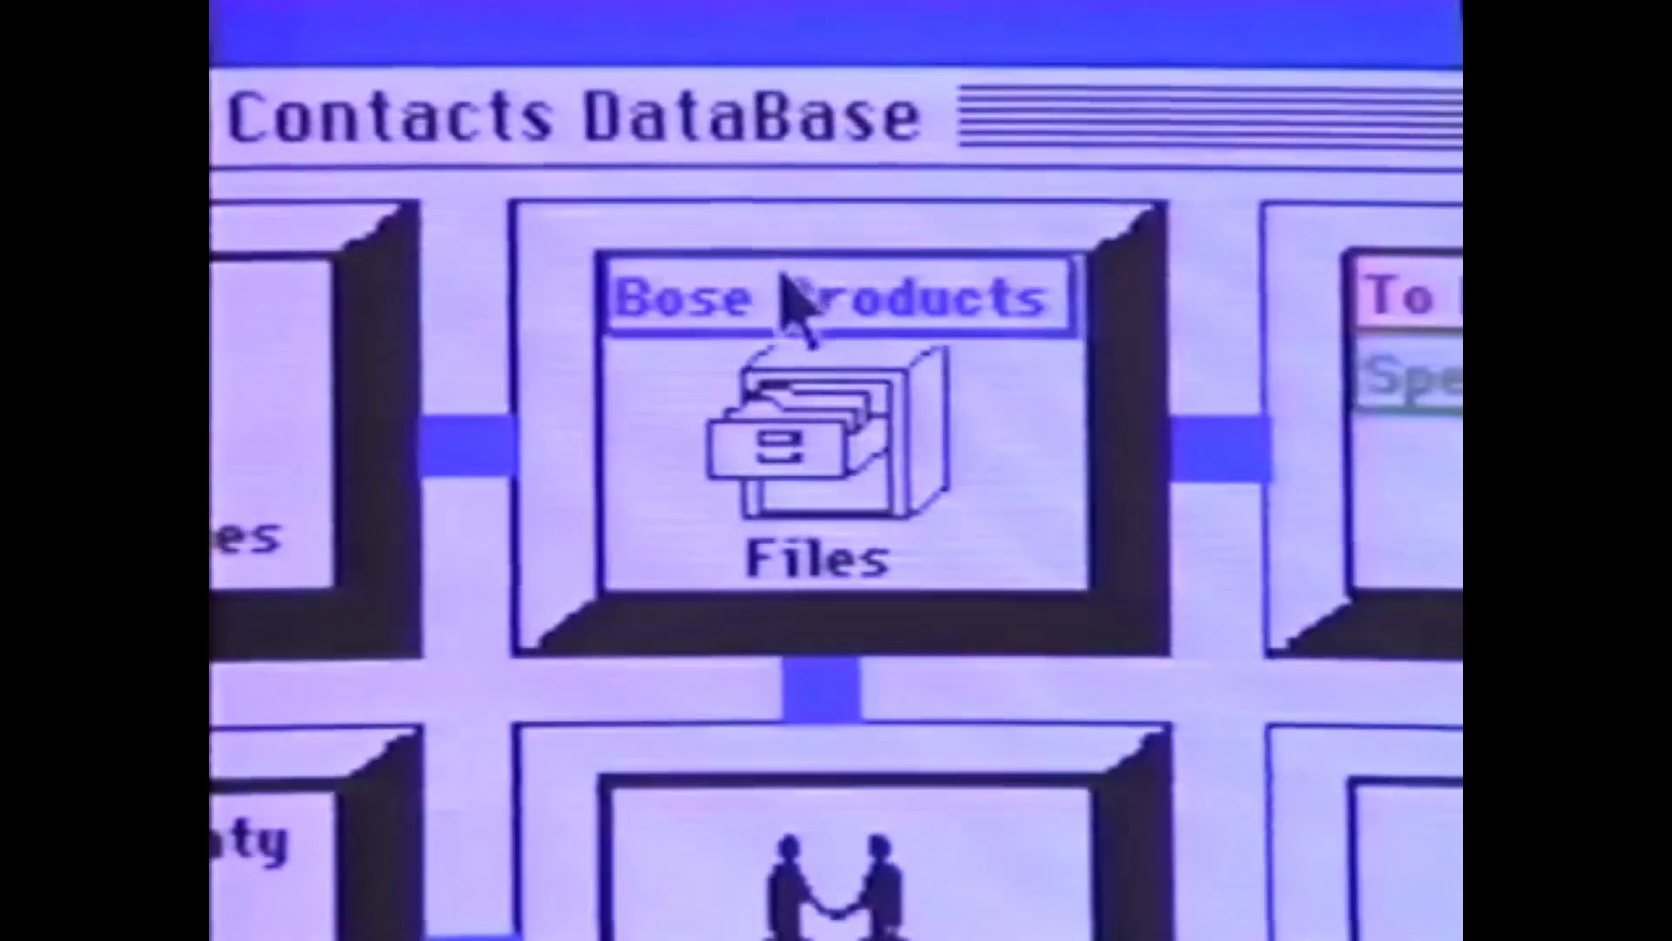
Step: Launch Mini vMac so it waits for a boot disk, showing the Mac OS 6.0.8 disk images
left_click(788, 296)
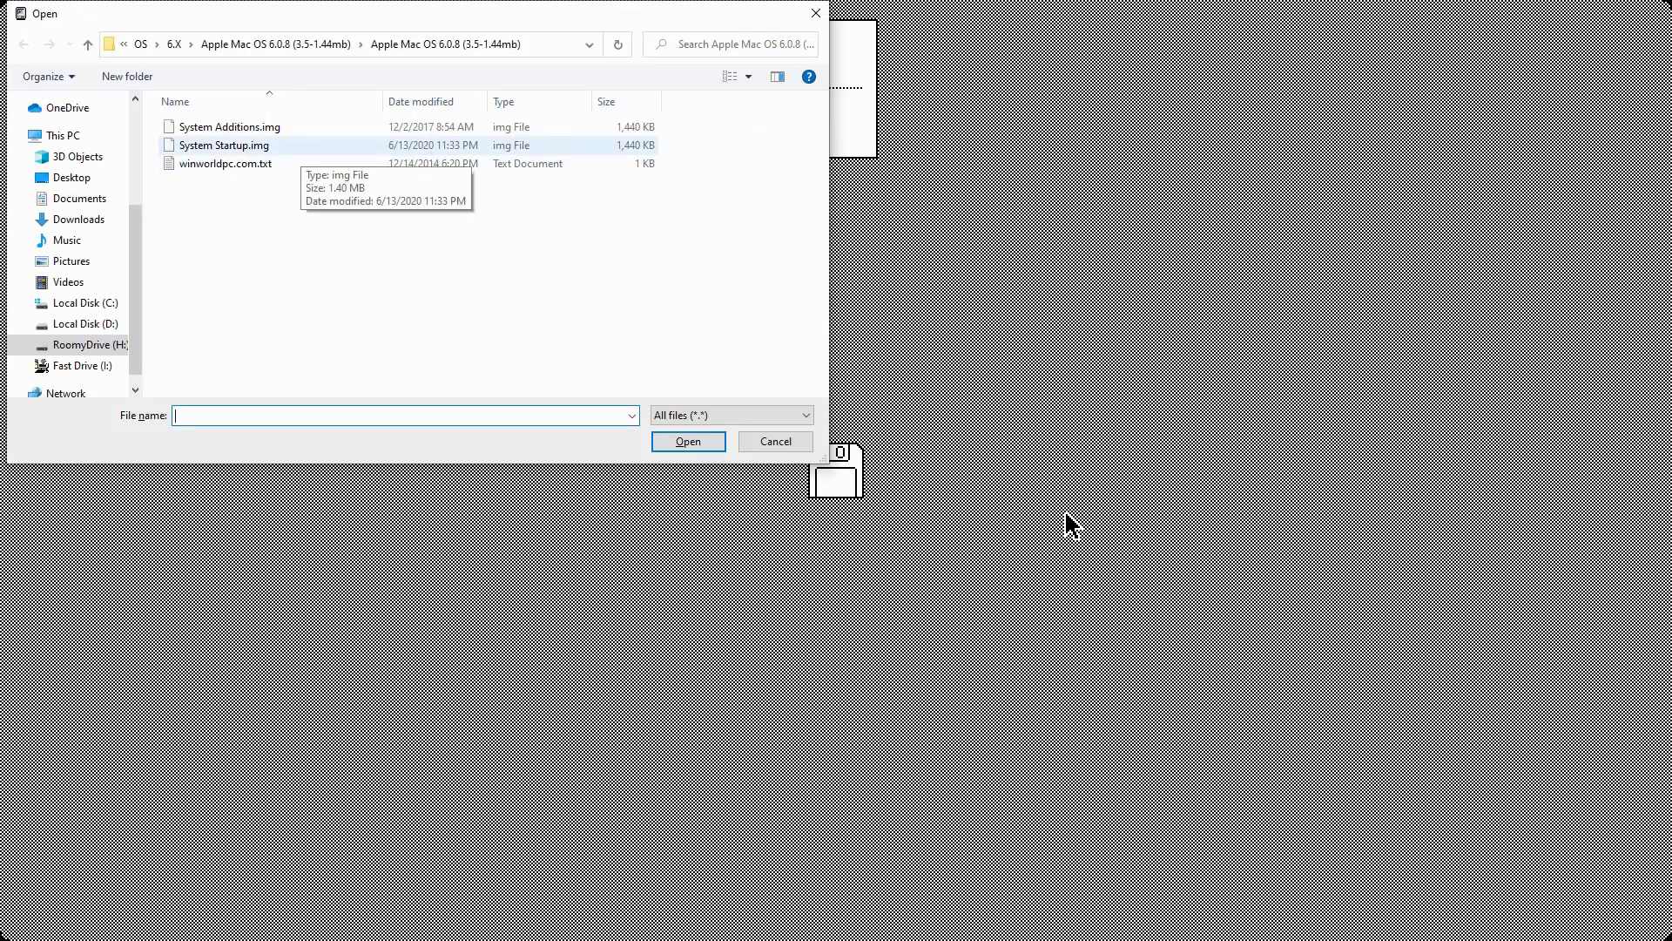
Step: Pick System Startup.img to boot the emulator into the System 6 Finder
left_click(300, 145)
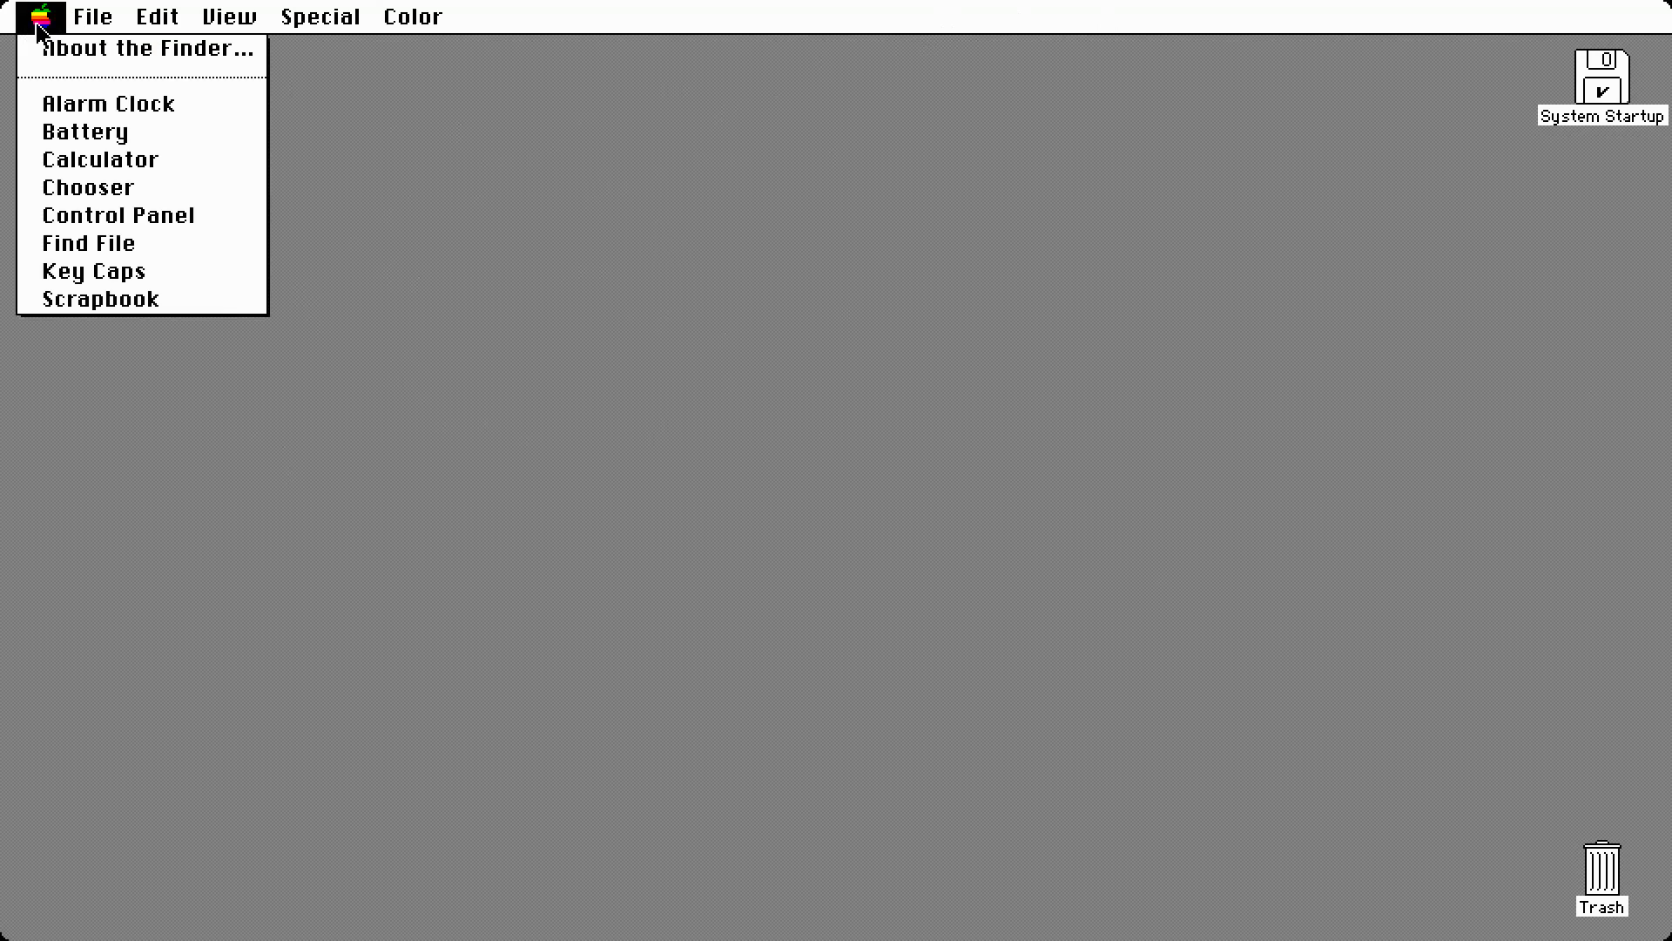
Step: Browse the menus to the Color menu, then bring up Mini vMac's disk image chooser with Ctrl+O
left_click_drag(39, 27, 623, 44)
key("ctrl")
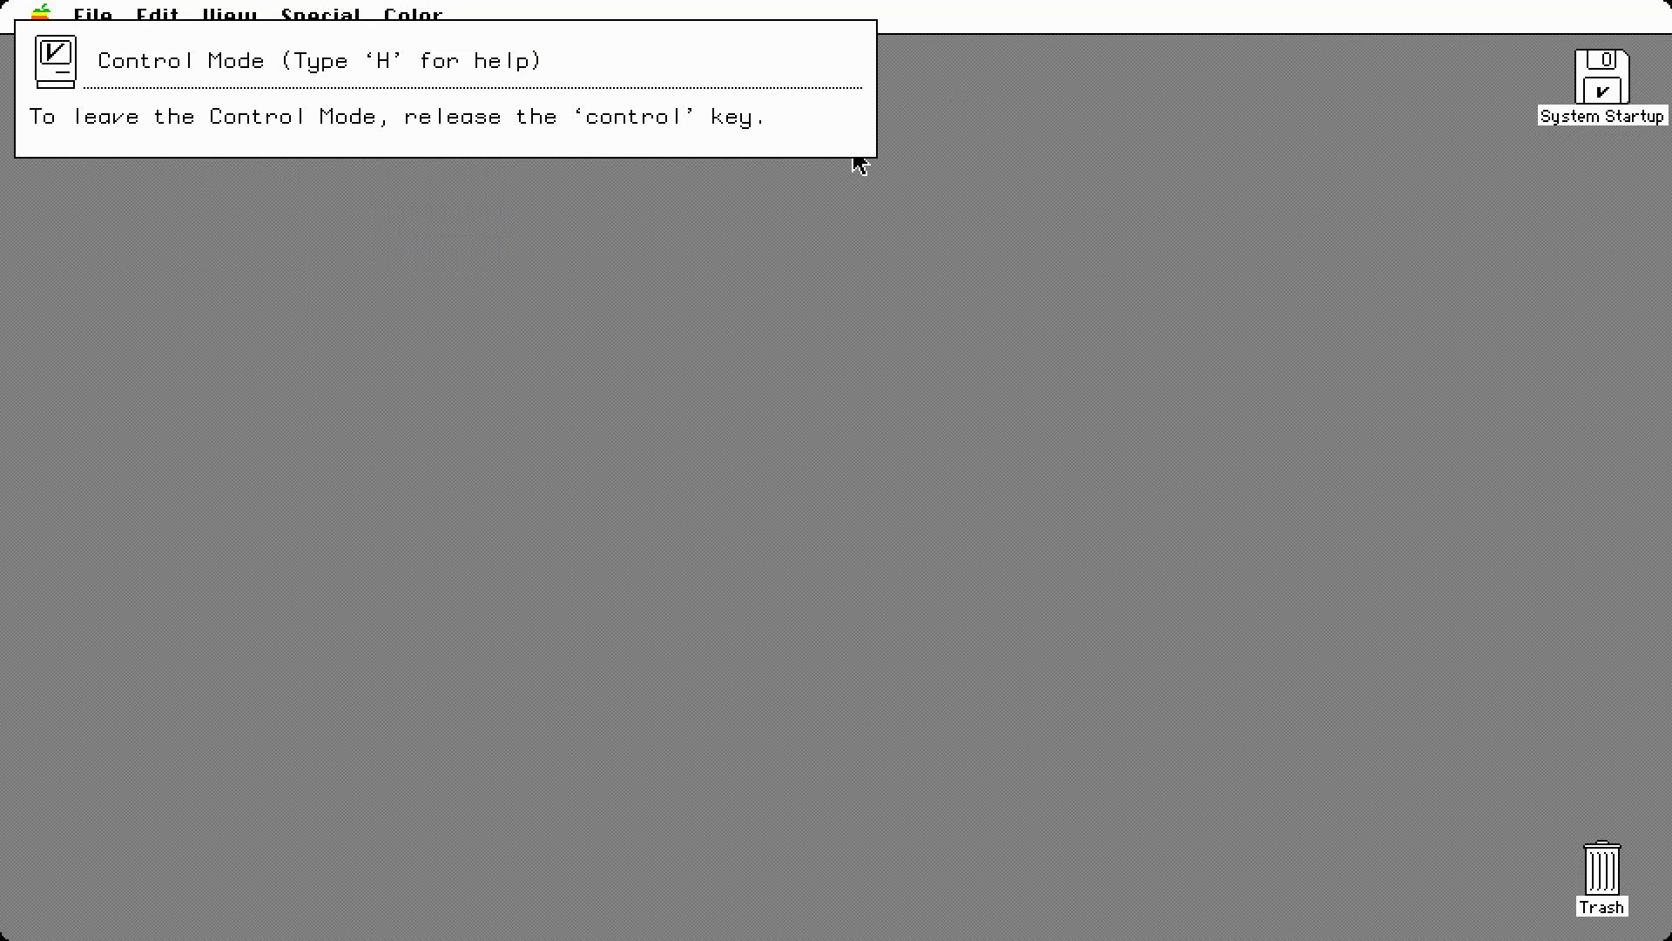
key("ctrl+o")
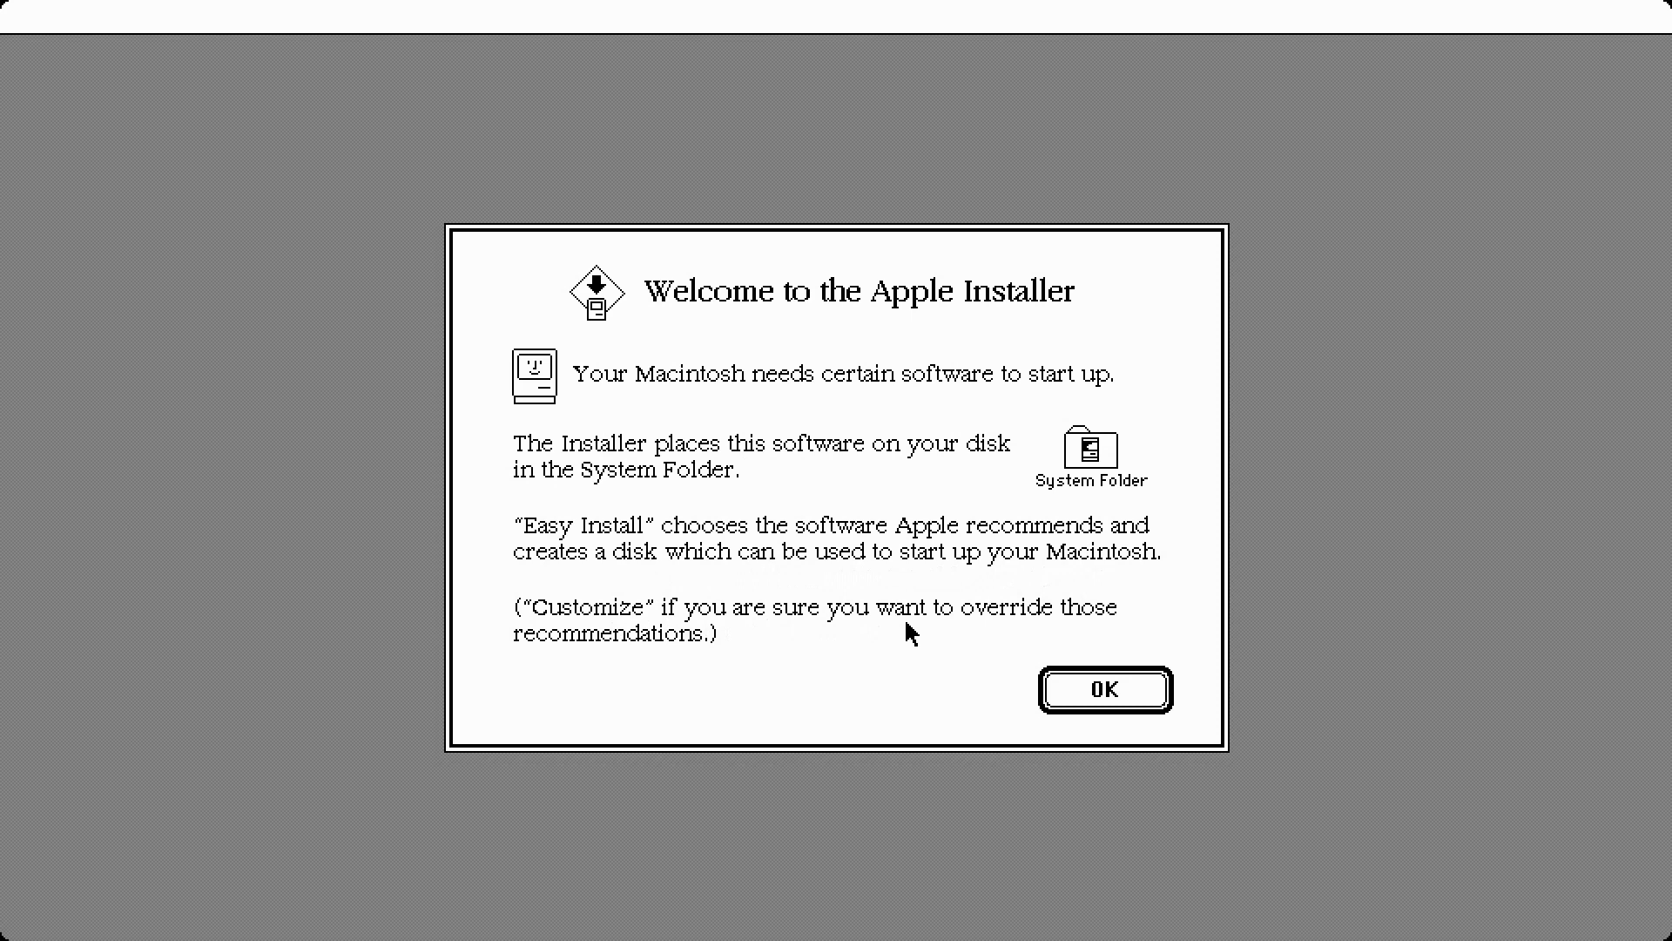
Step: Dismiss the welcome message, set Macintosh HD as the target disk, and start Easy Install
left_click(1106, 690)
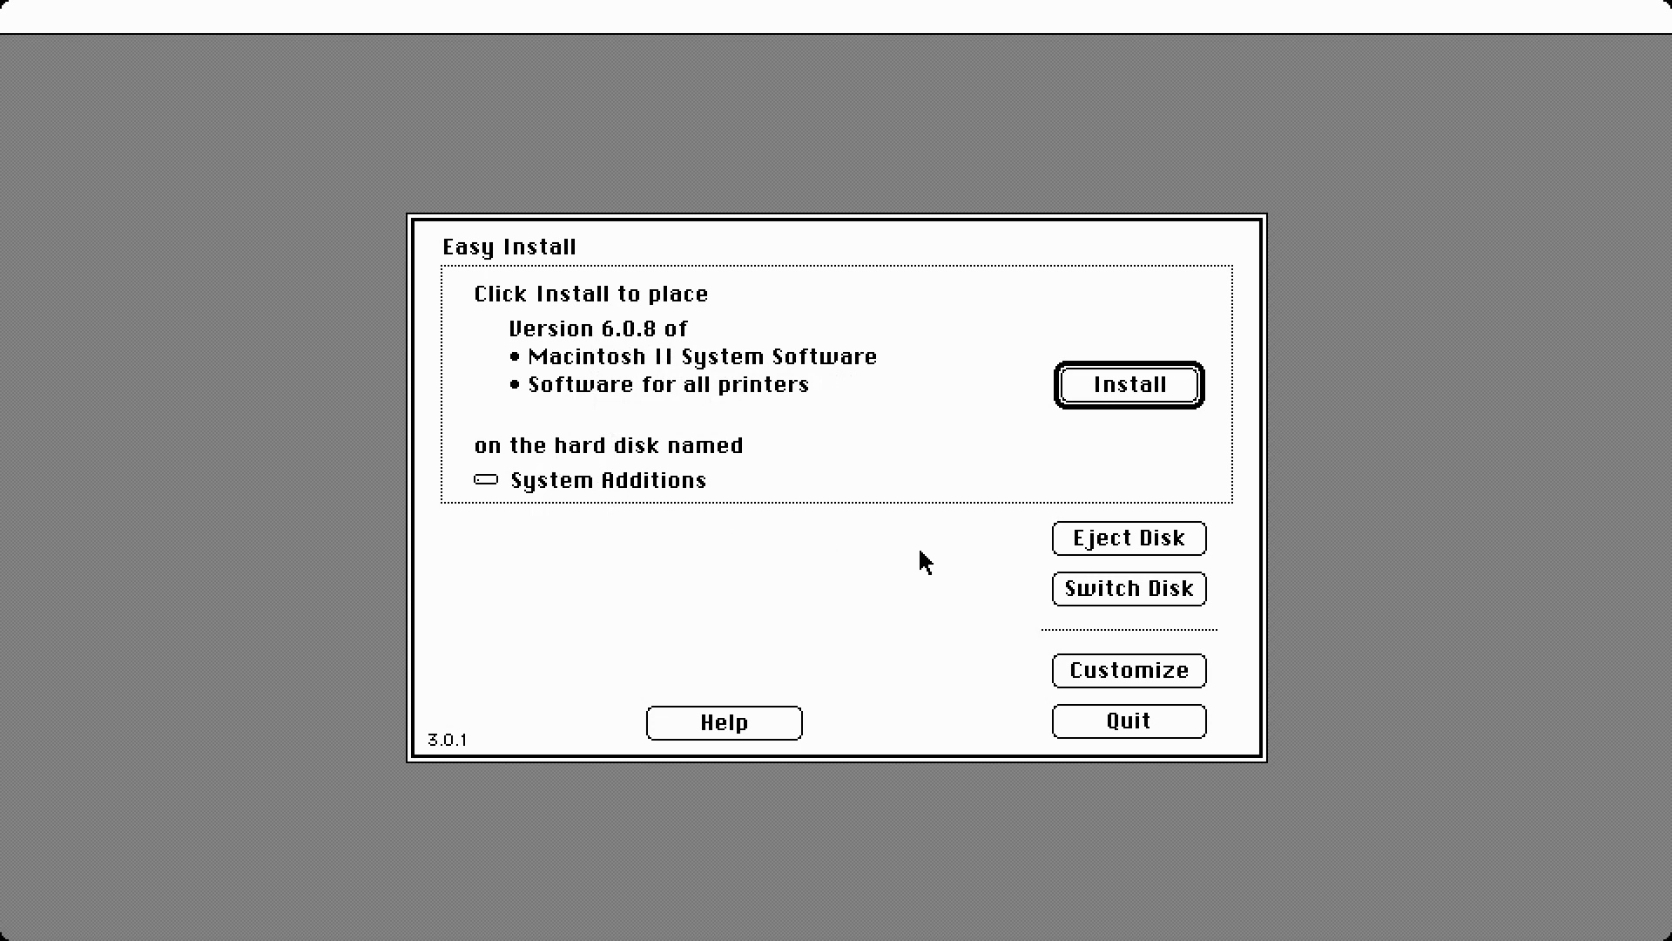
left_click(1136, 590)
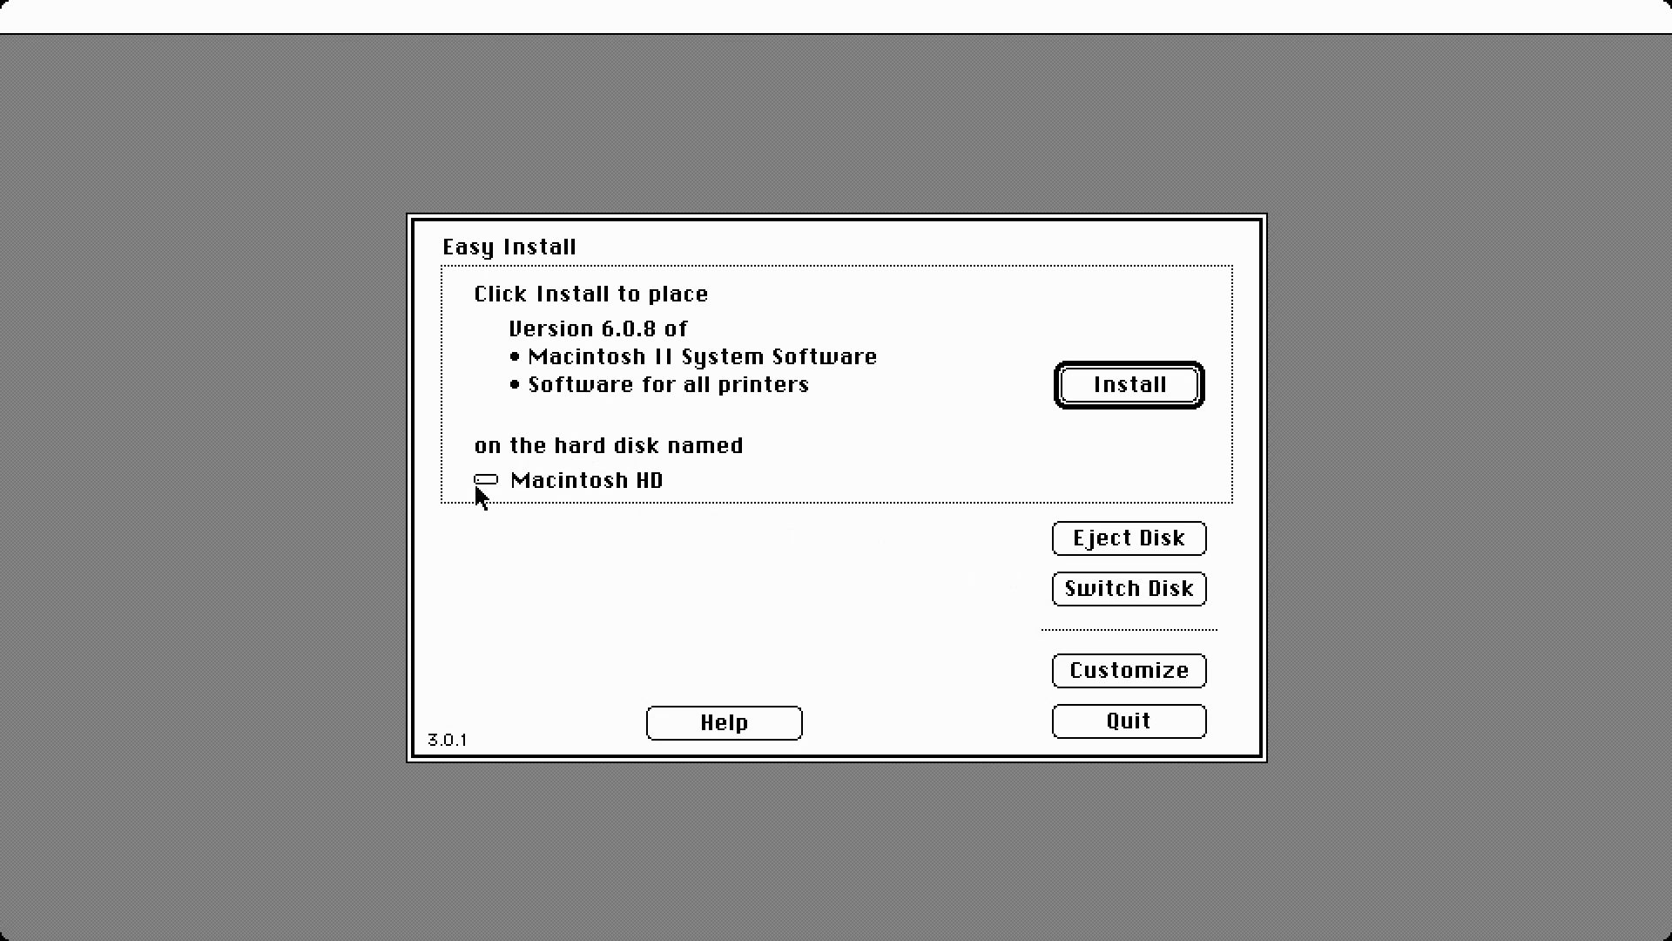
left_click(1143, 598)
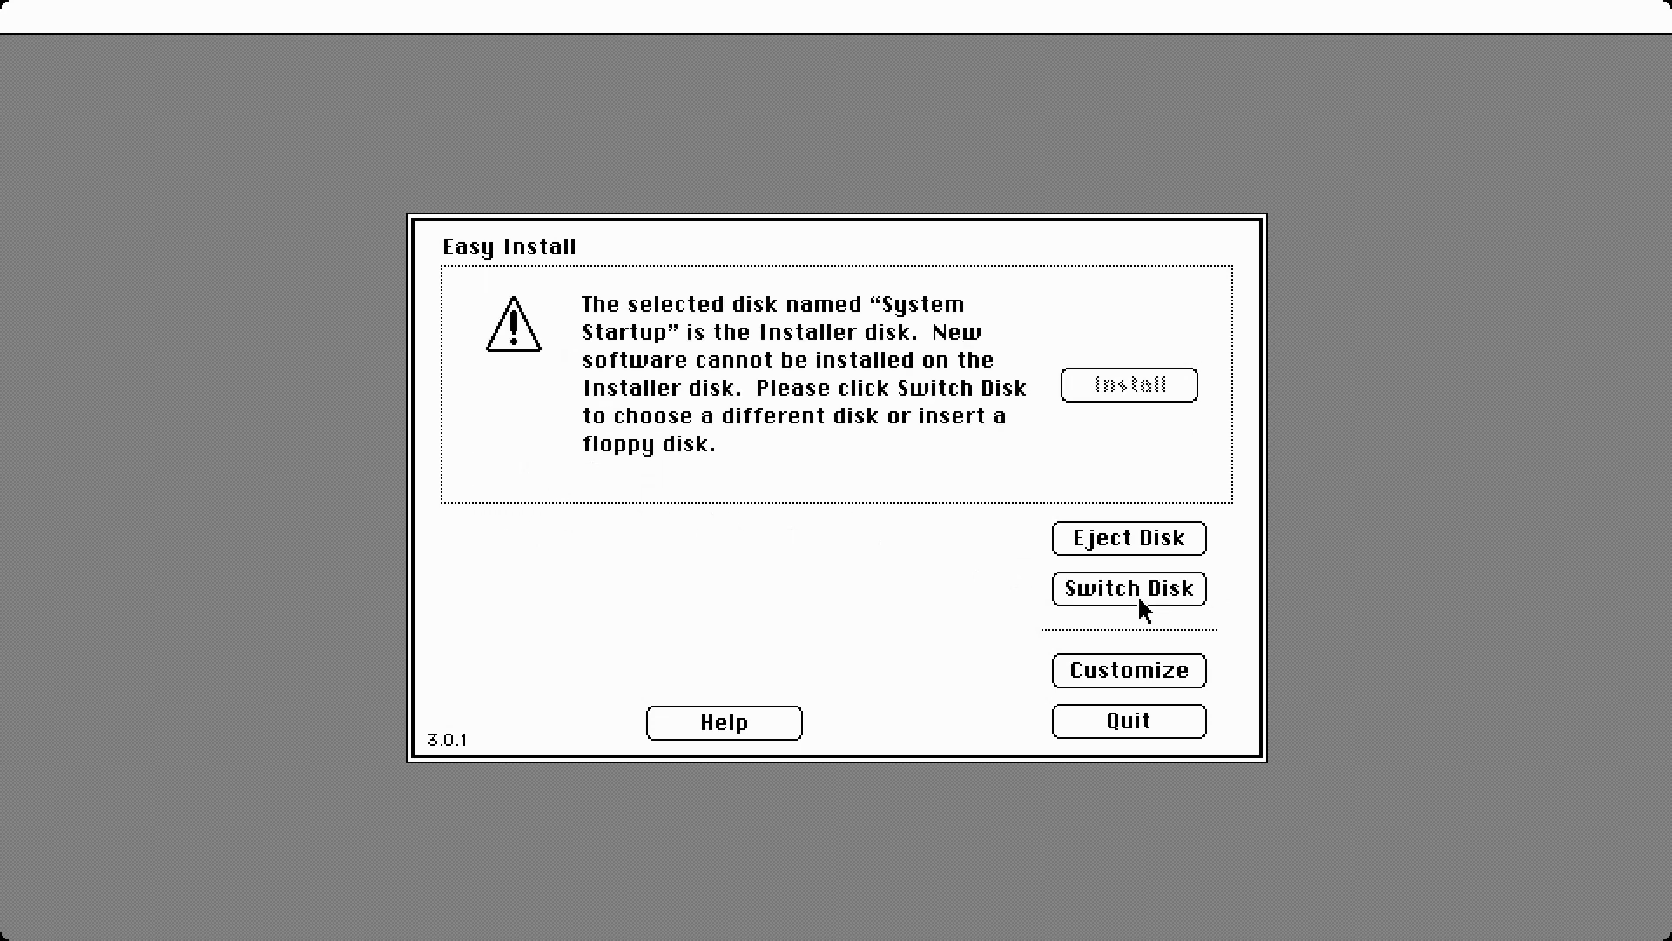
left_click(1139, 597)
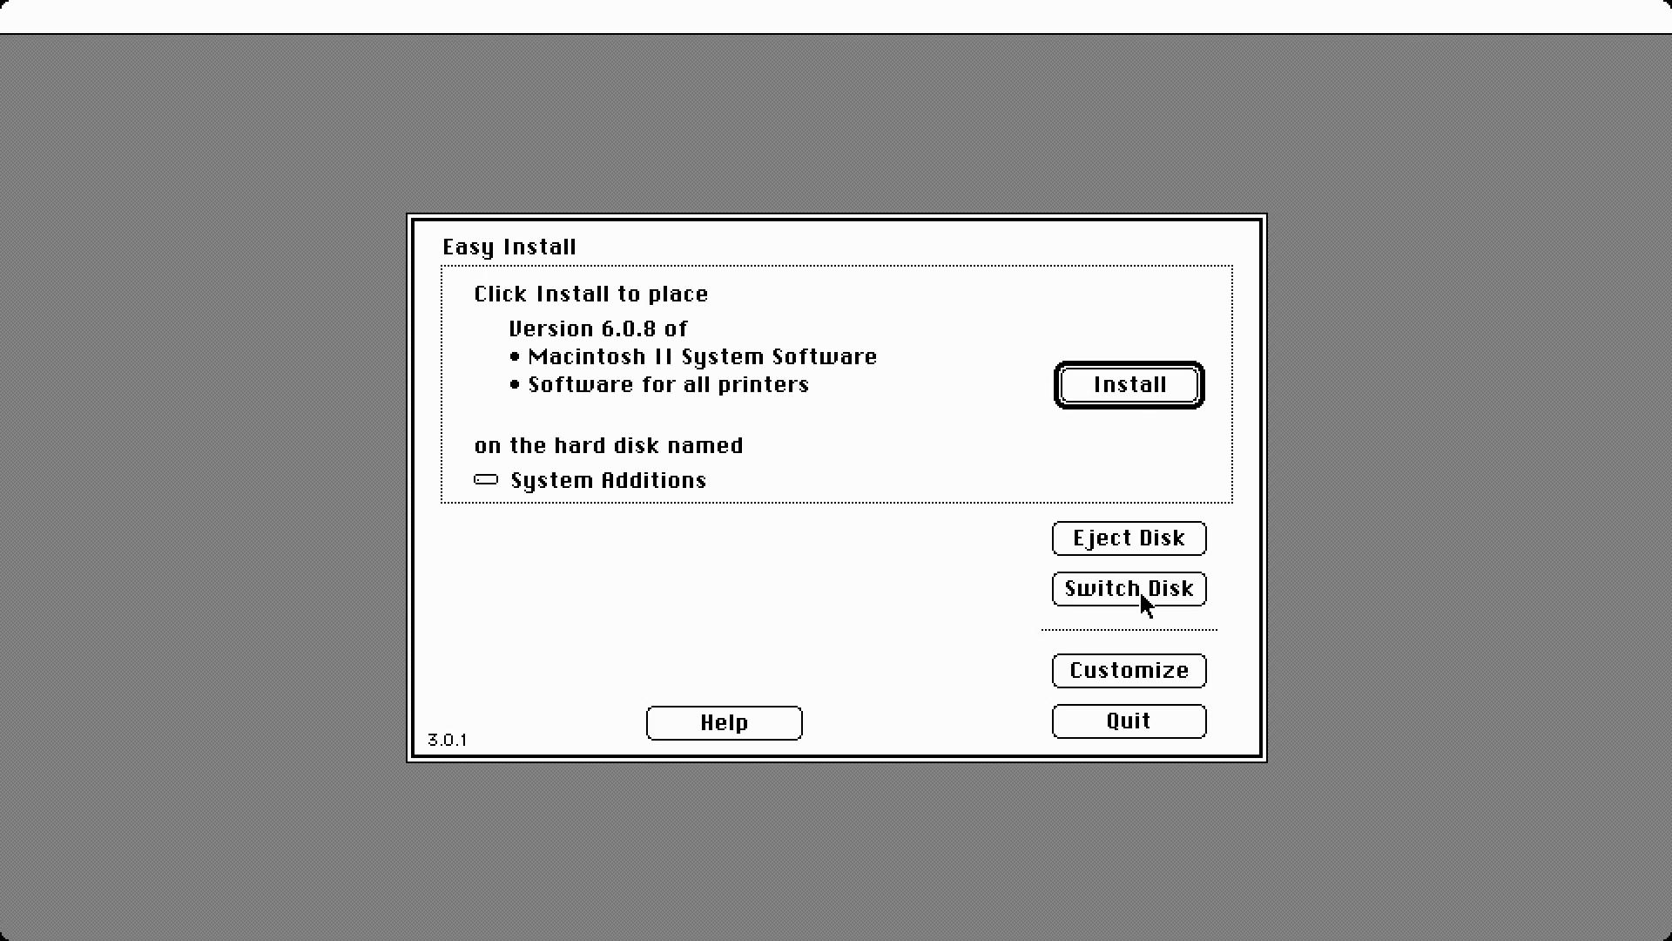
left_click(1139, 590)
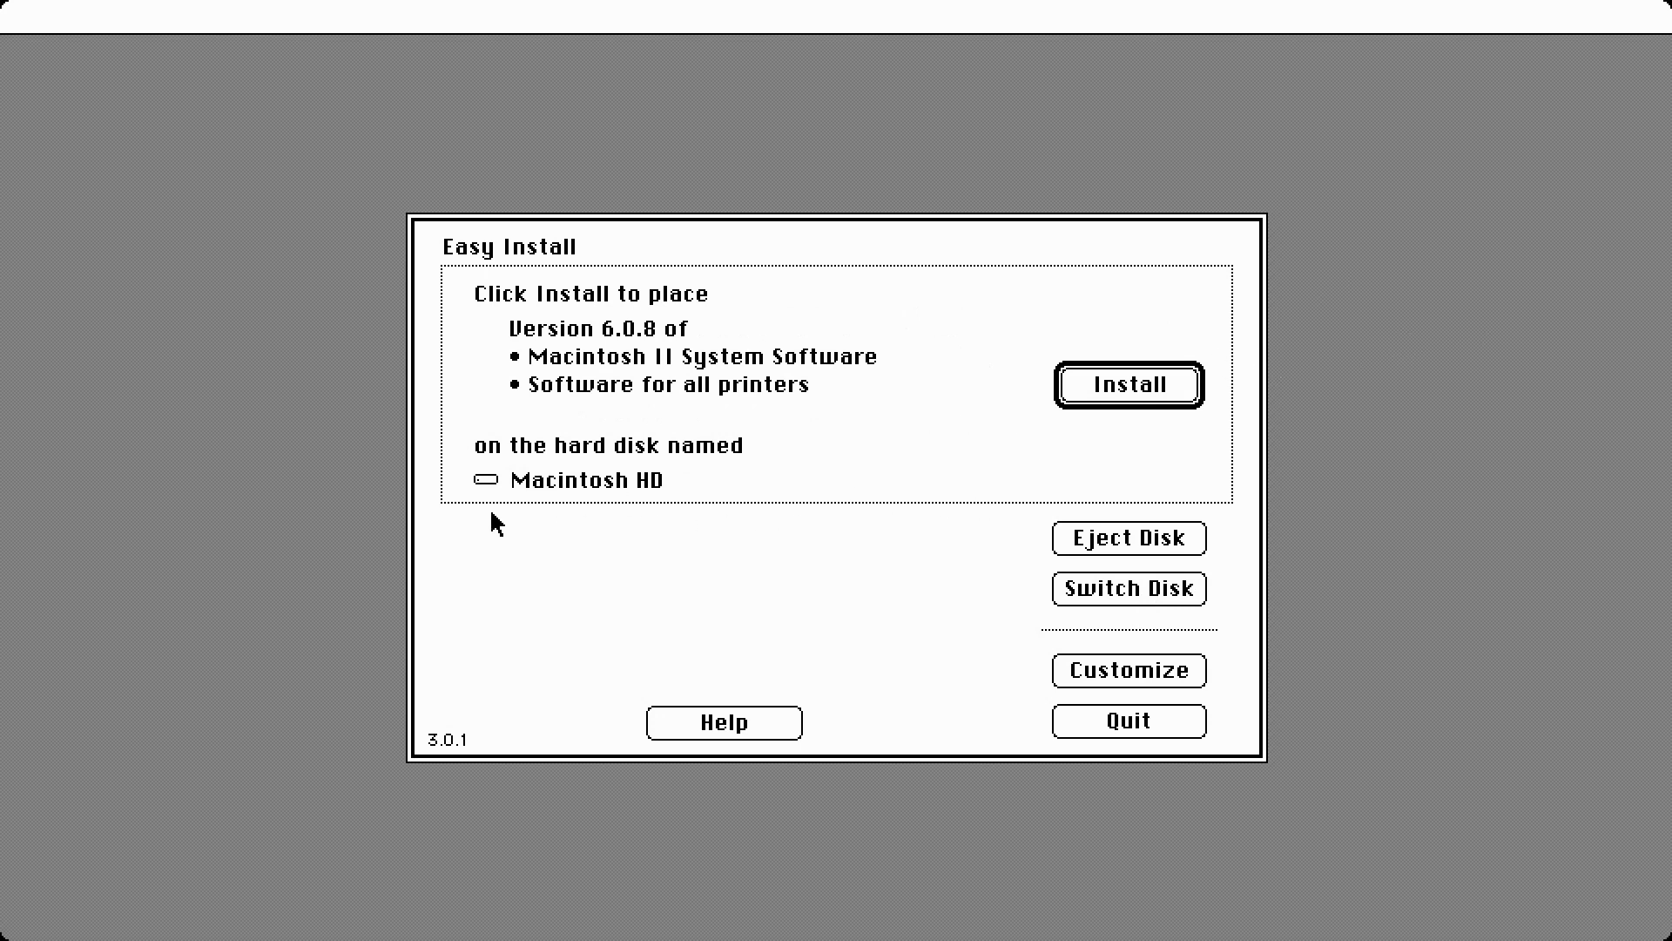
left_click(1144, 390)
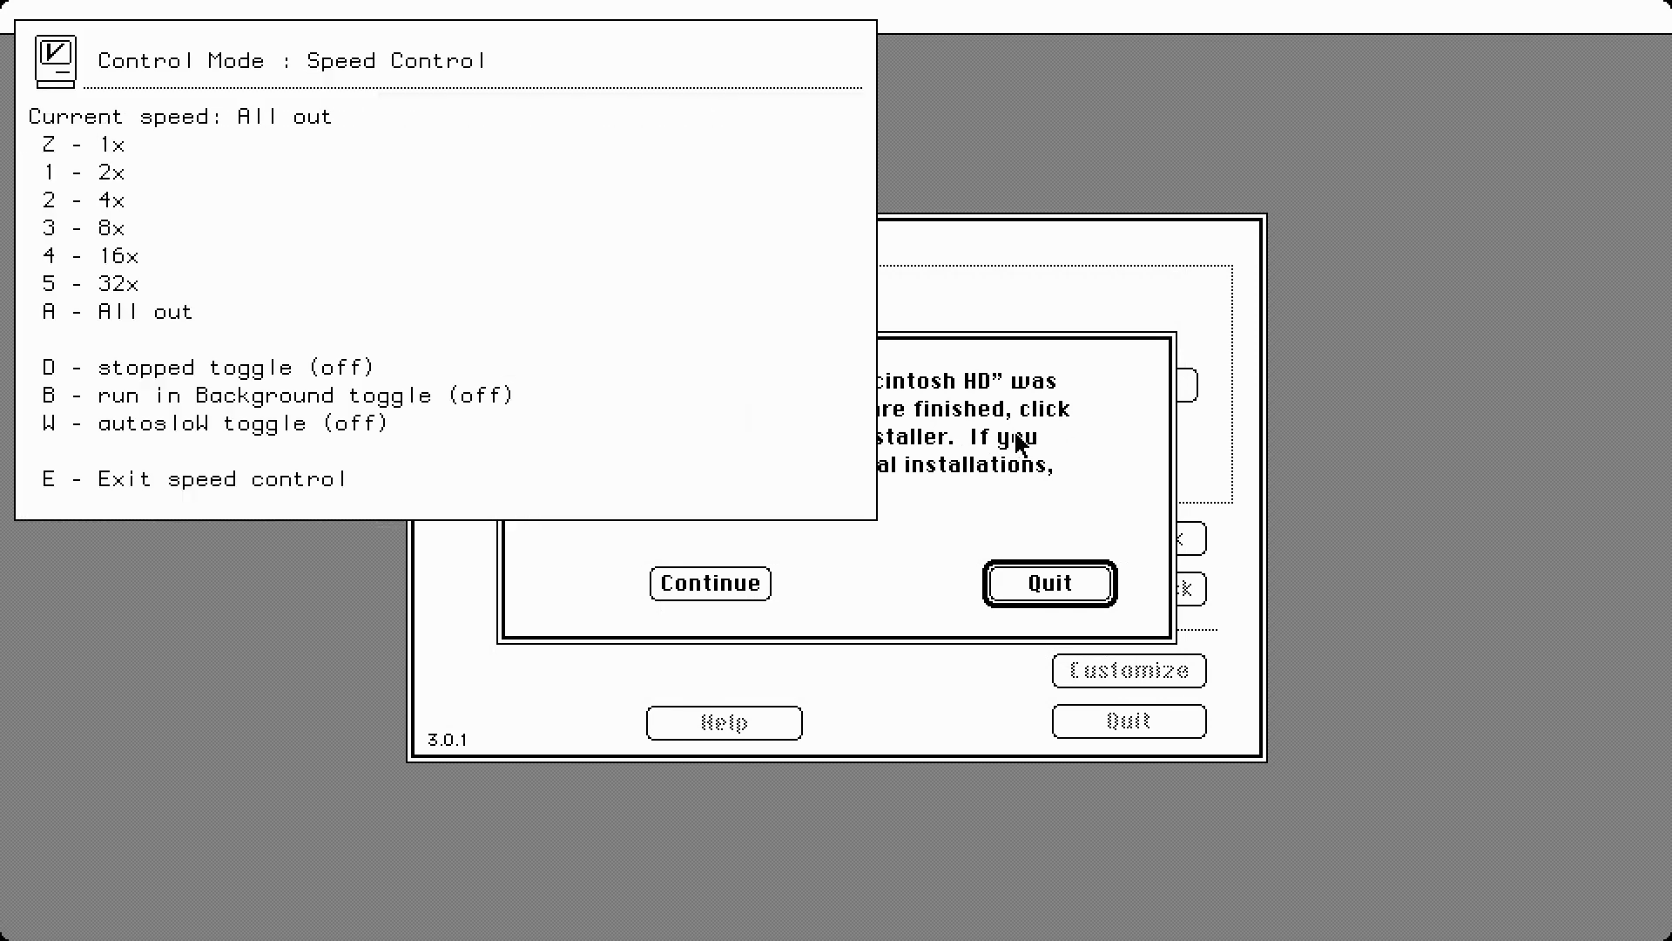
Step: Leave the emulator's speed control overlay and acknowledge the successful installation
key("ctrl+a")
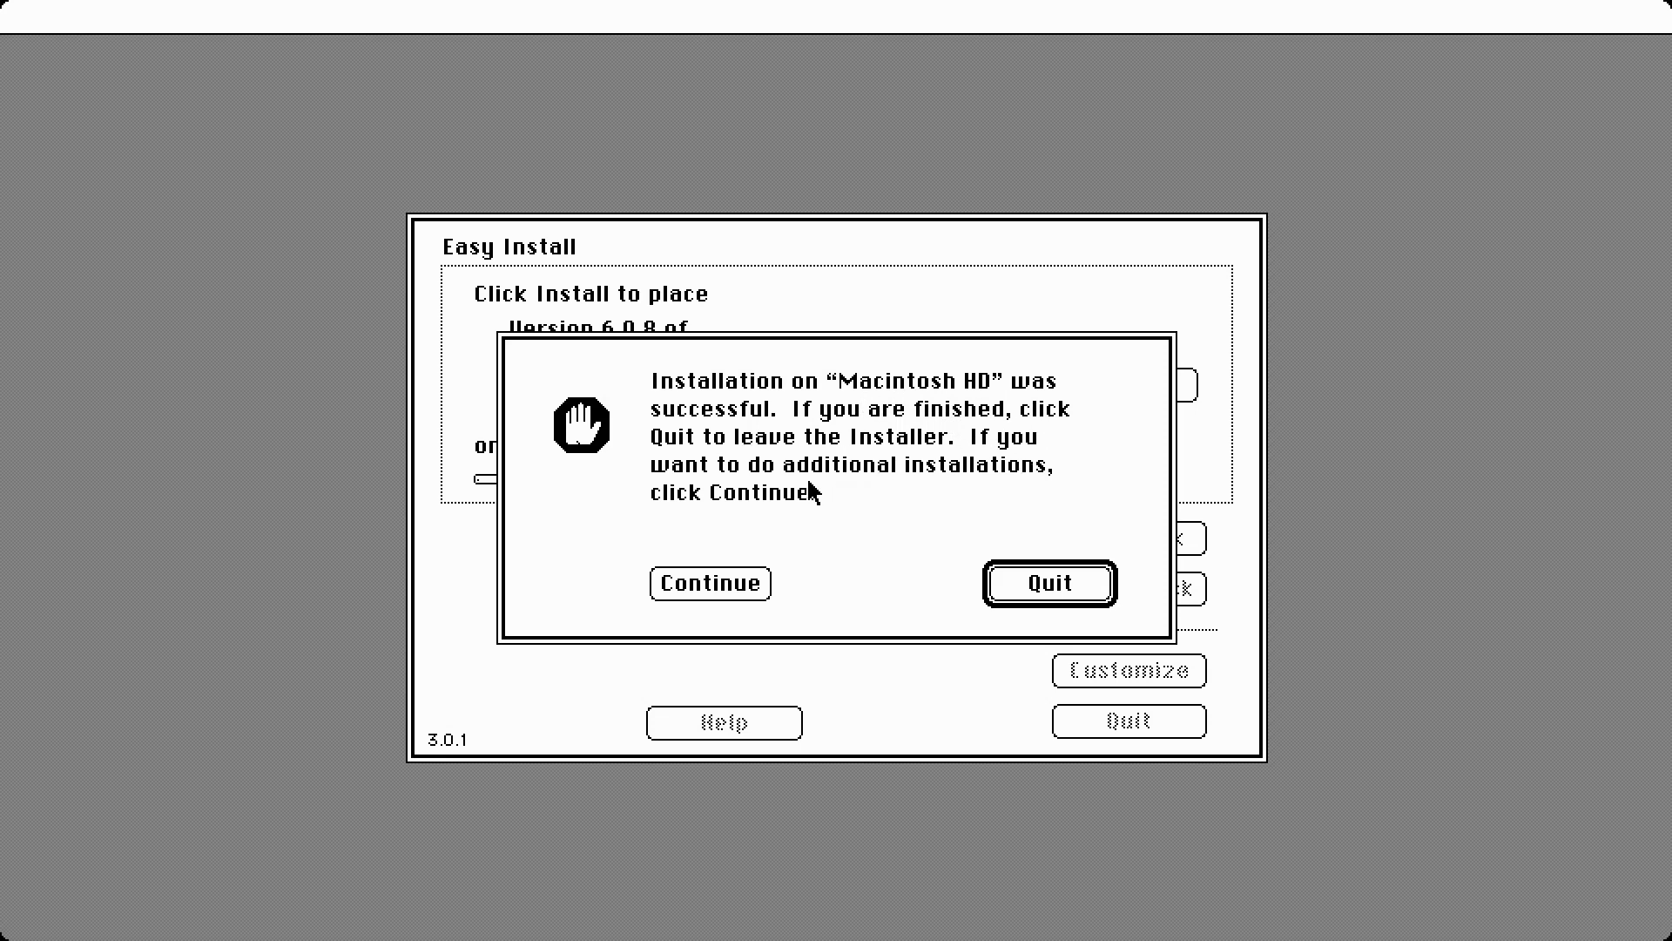
left_click(702, 588)
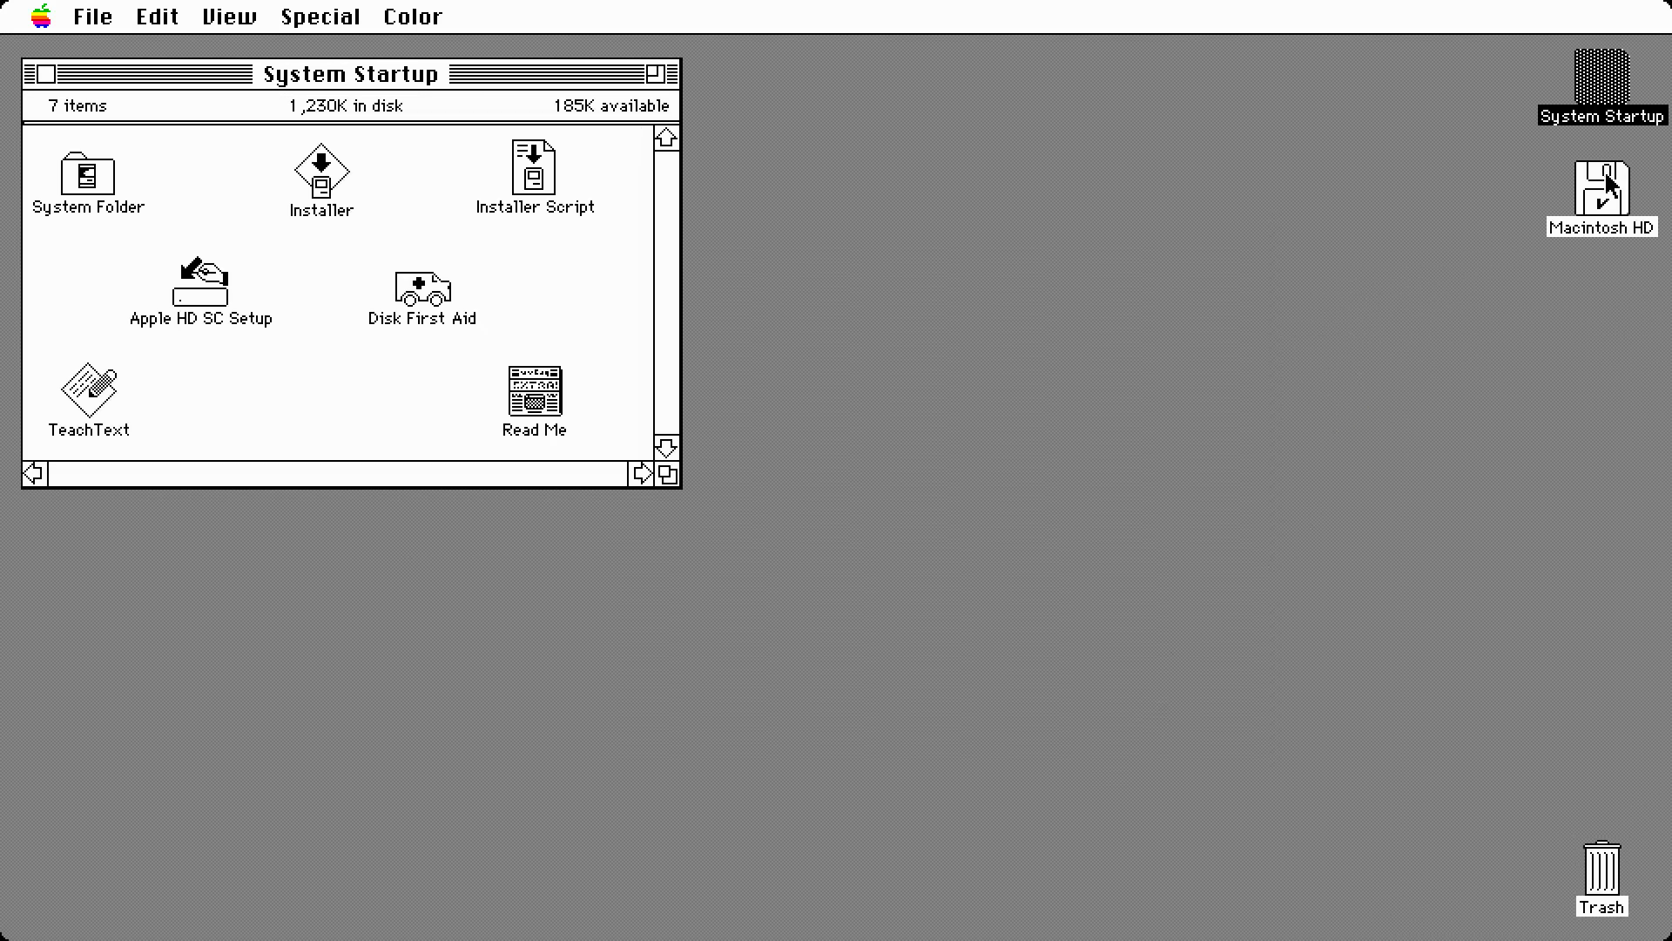
Step: Open the Macintosh HD disk and close the System Startup window
double_click(1600, 200)
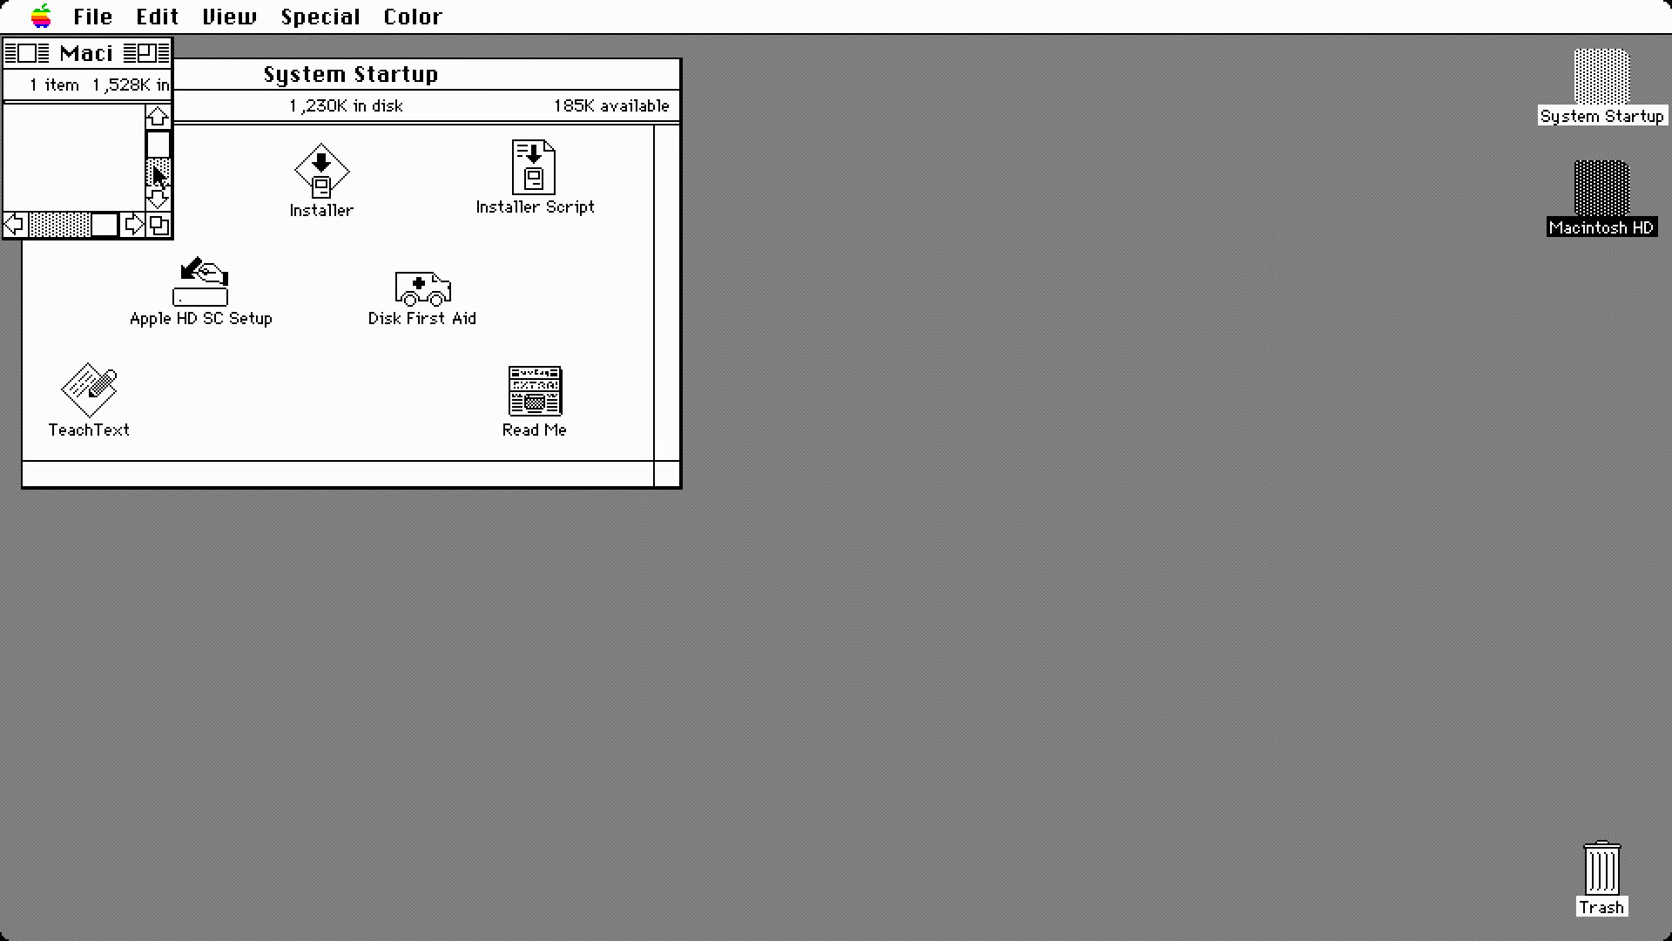
left_click(157, 199)
left_click(158, 202)
left_click(15, 224)
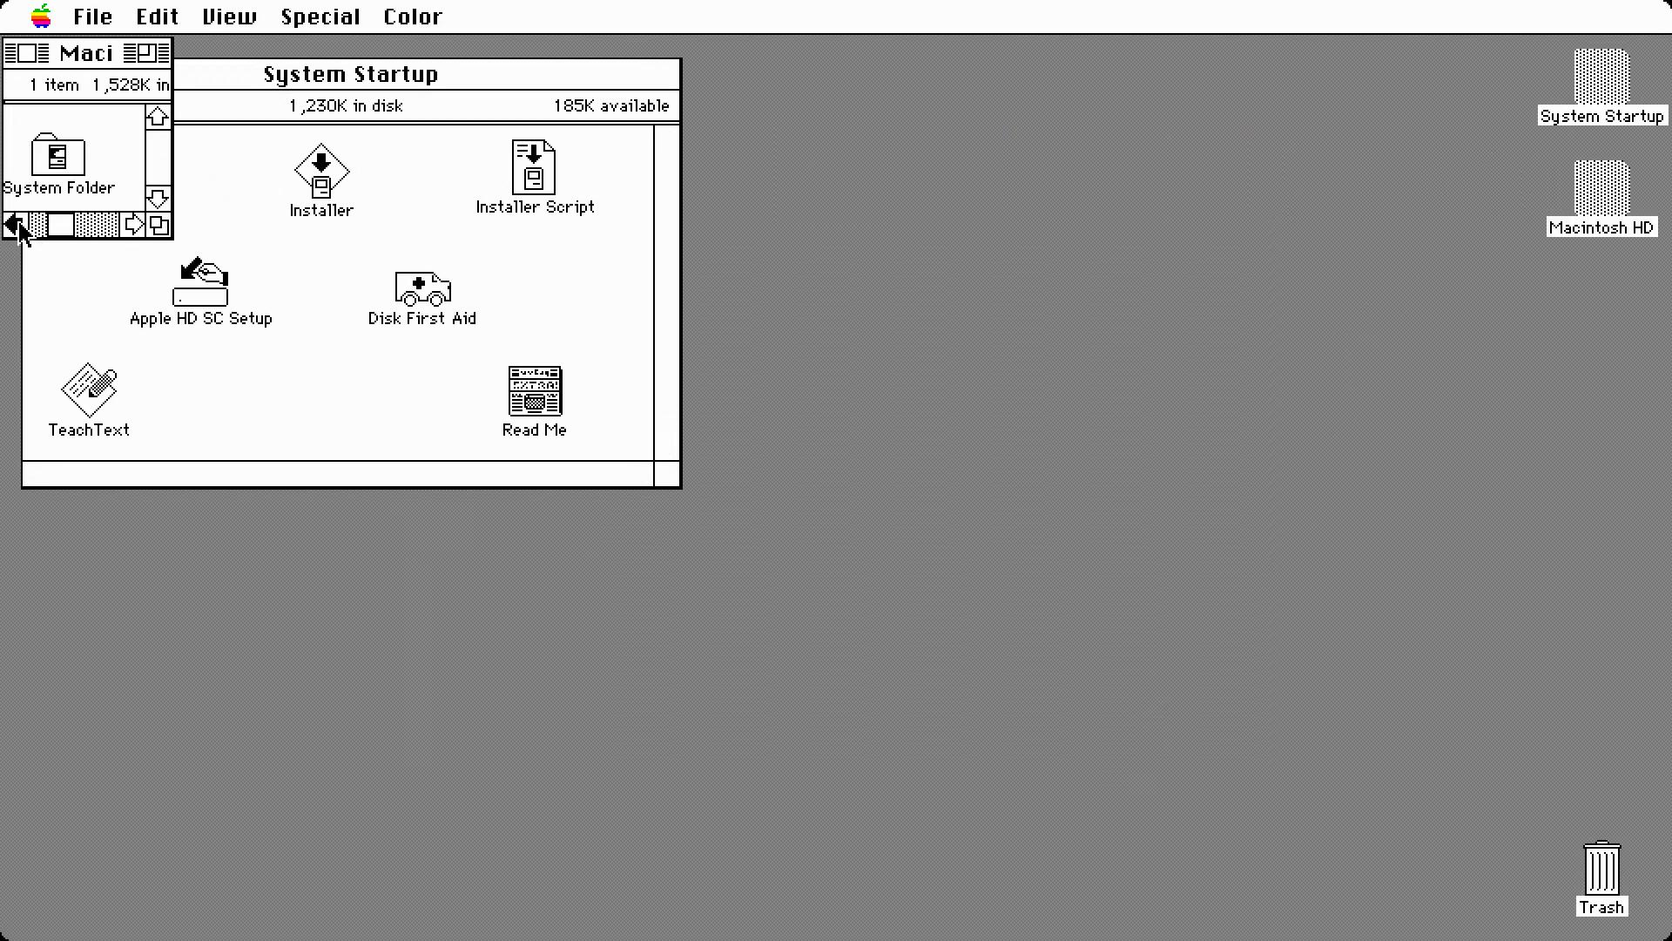
left_click(327, 78)
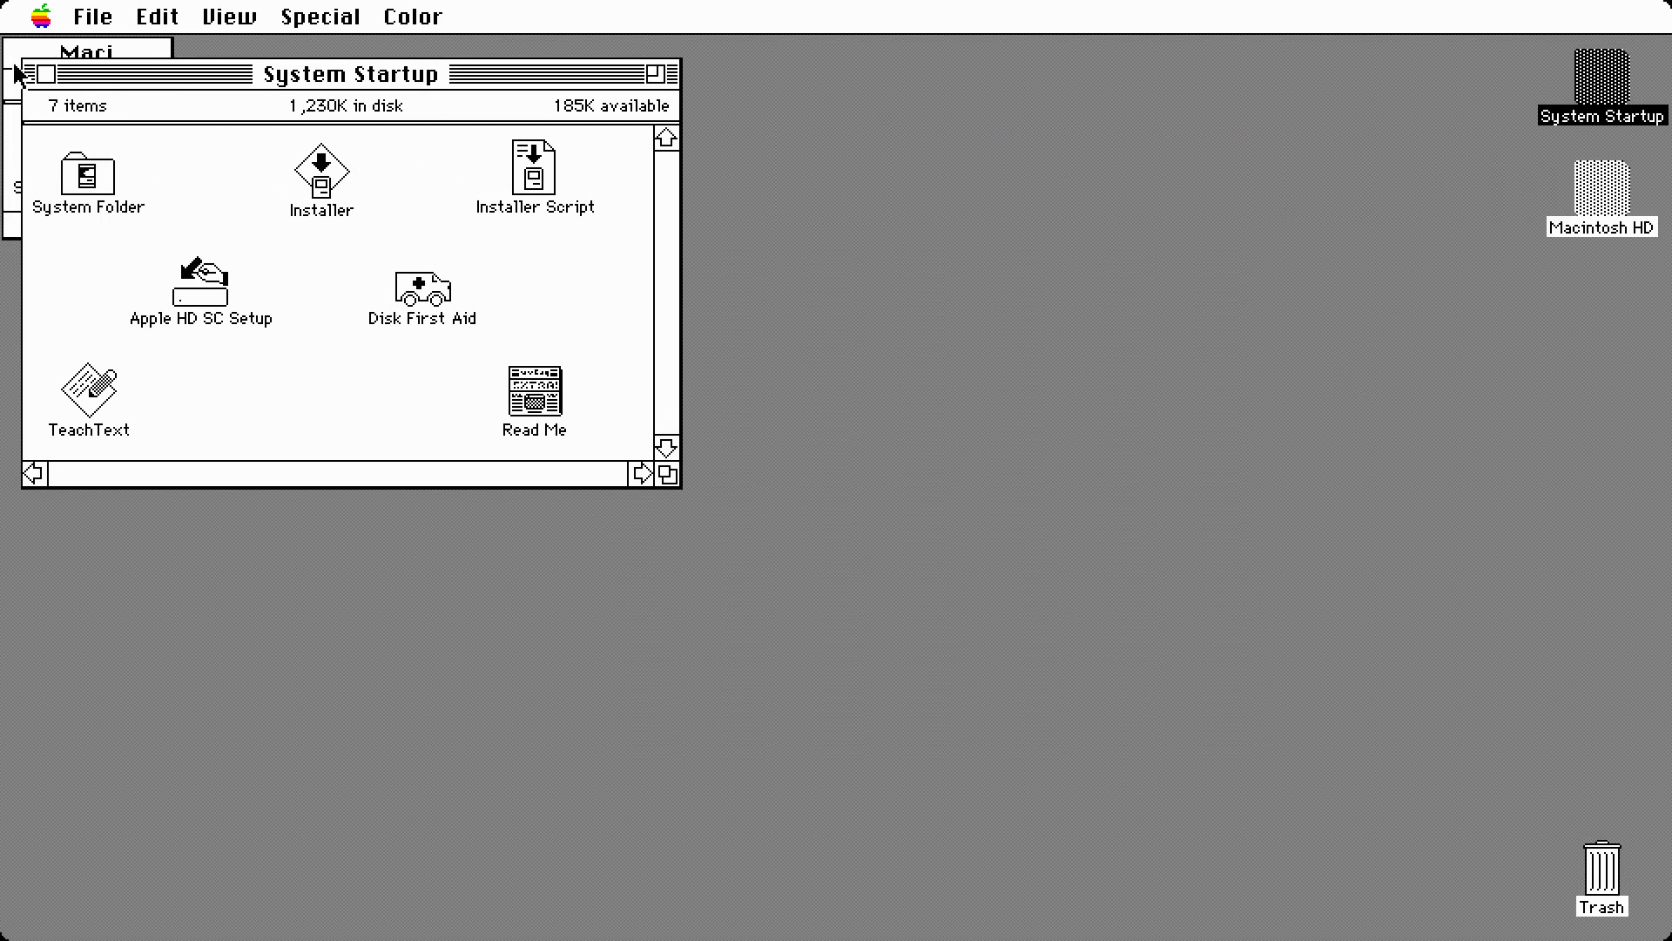
left_click(45, 75)
Step: Mount System Additions.img via Mini vMac's Ctrl+O chooser and open the System Additions disk
key("ctrl")
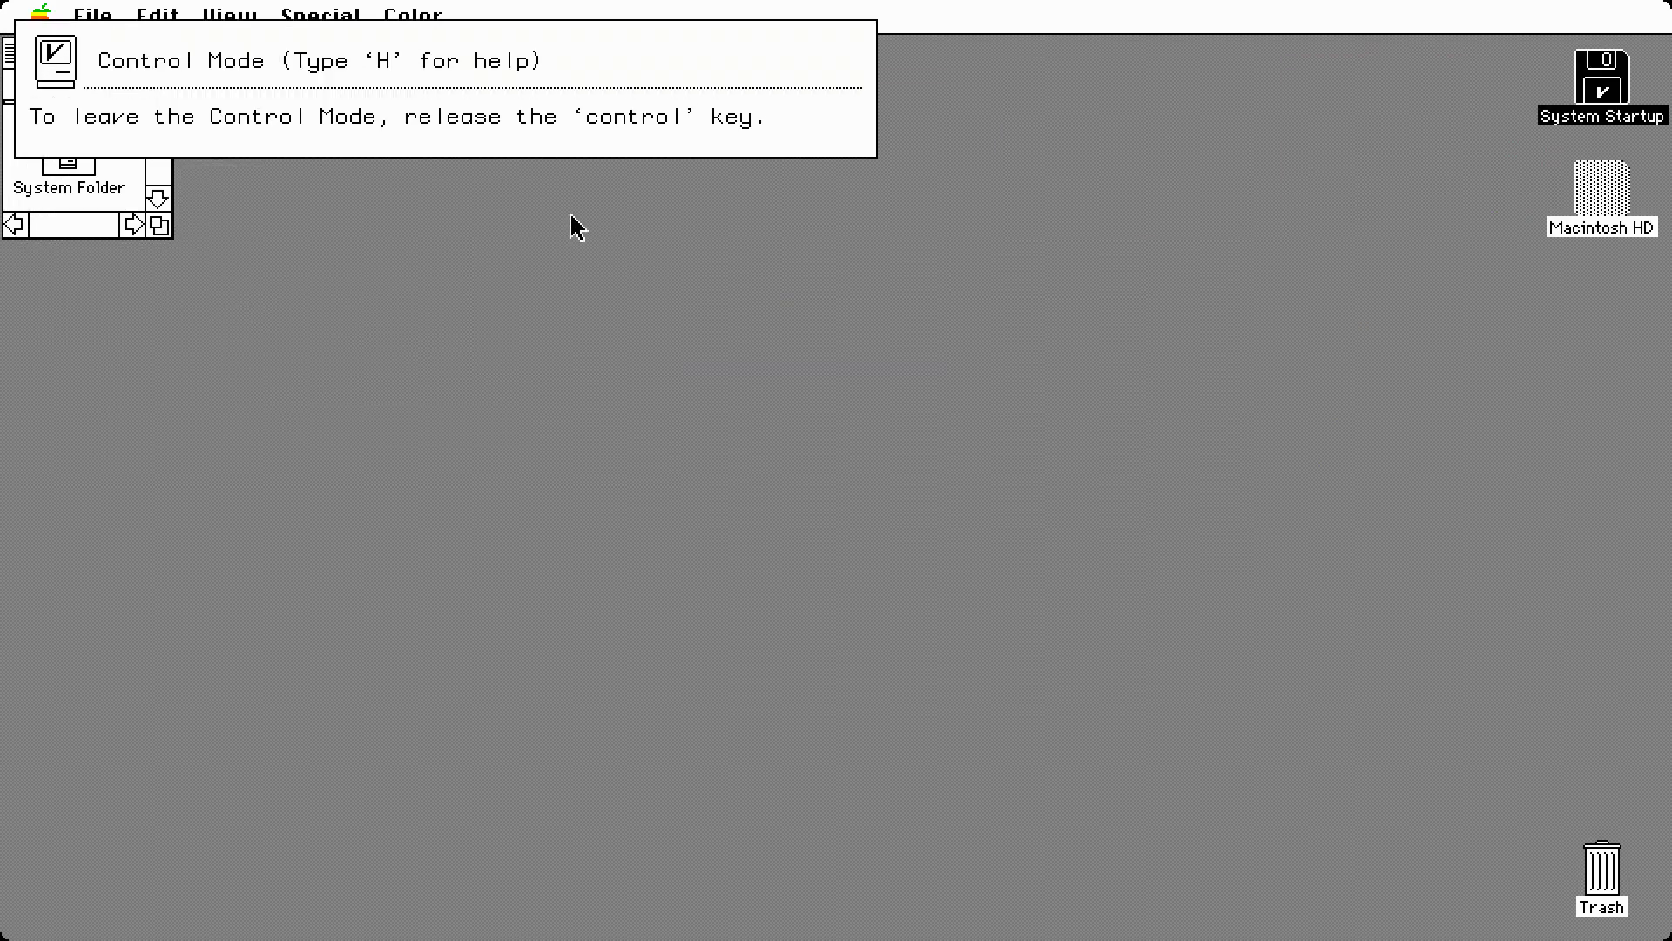
key("ctrl+o")
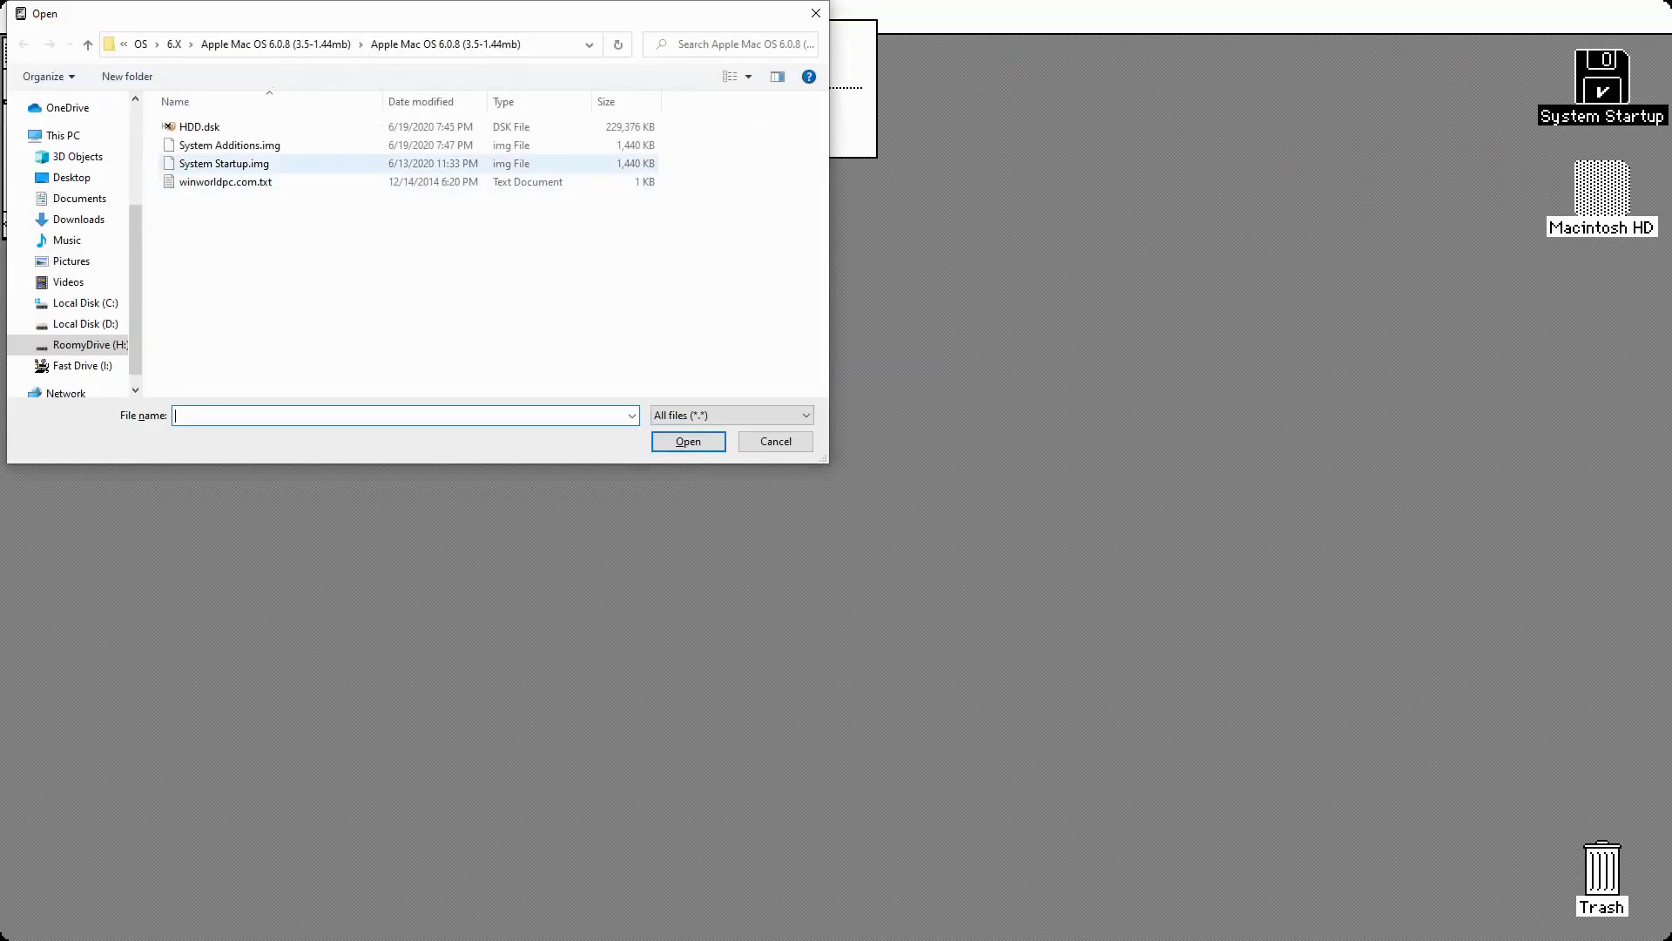
left_click(229, 145)
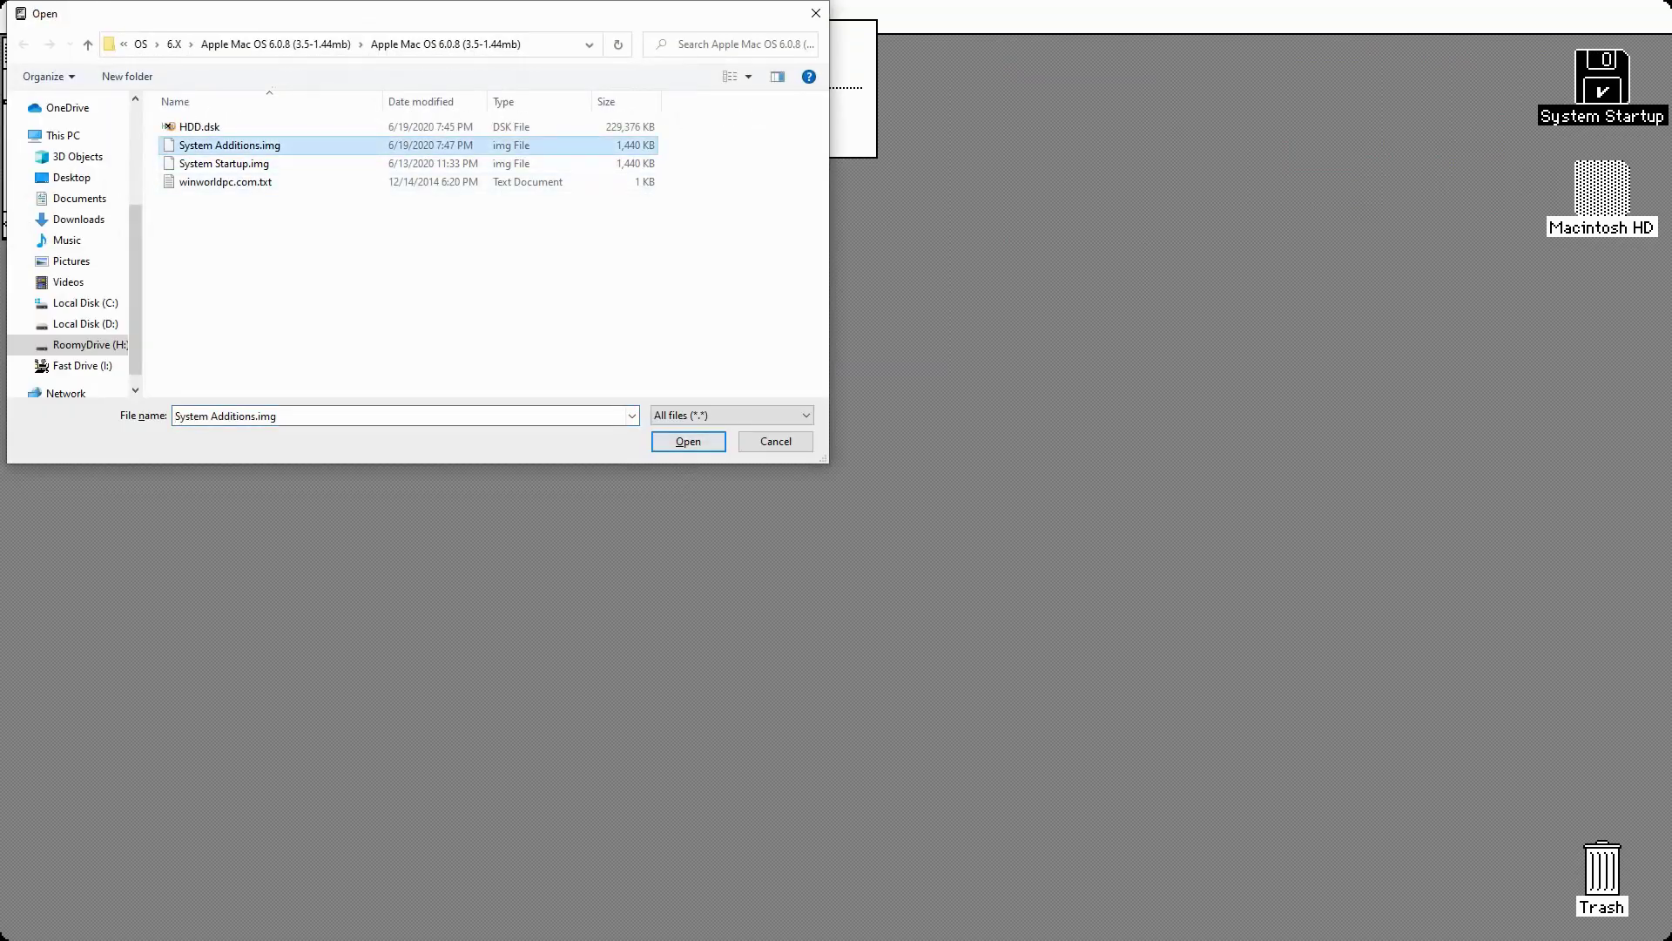
left_click(688, 442)
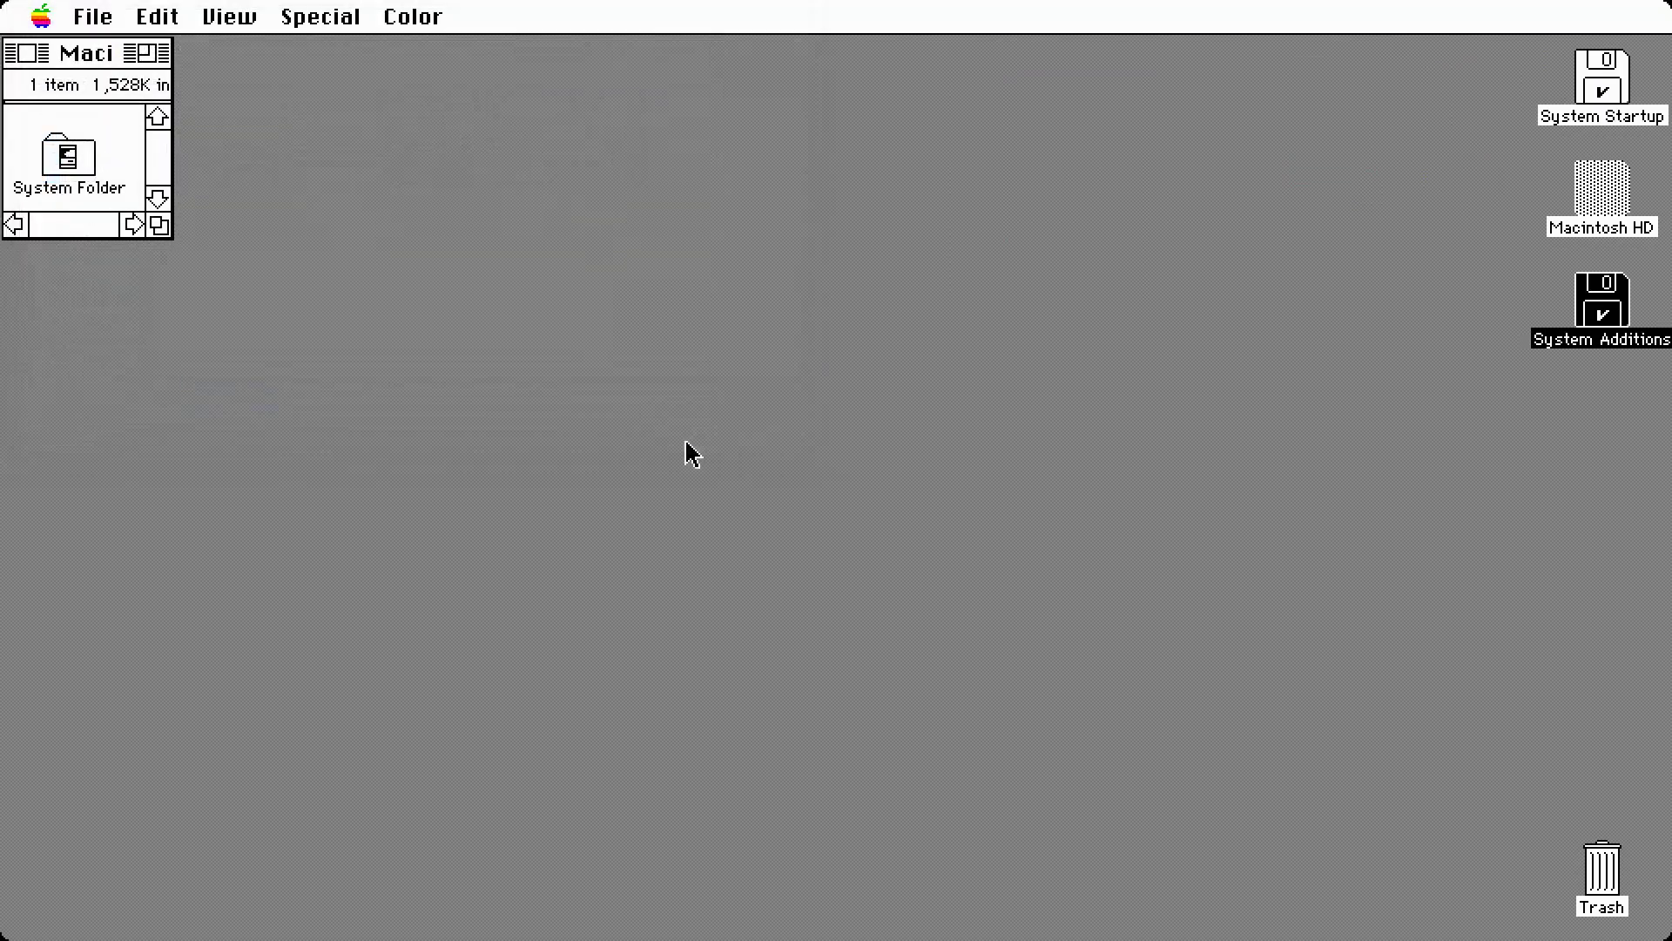
double_click(1599, 314)
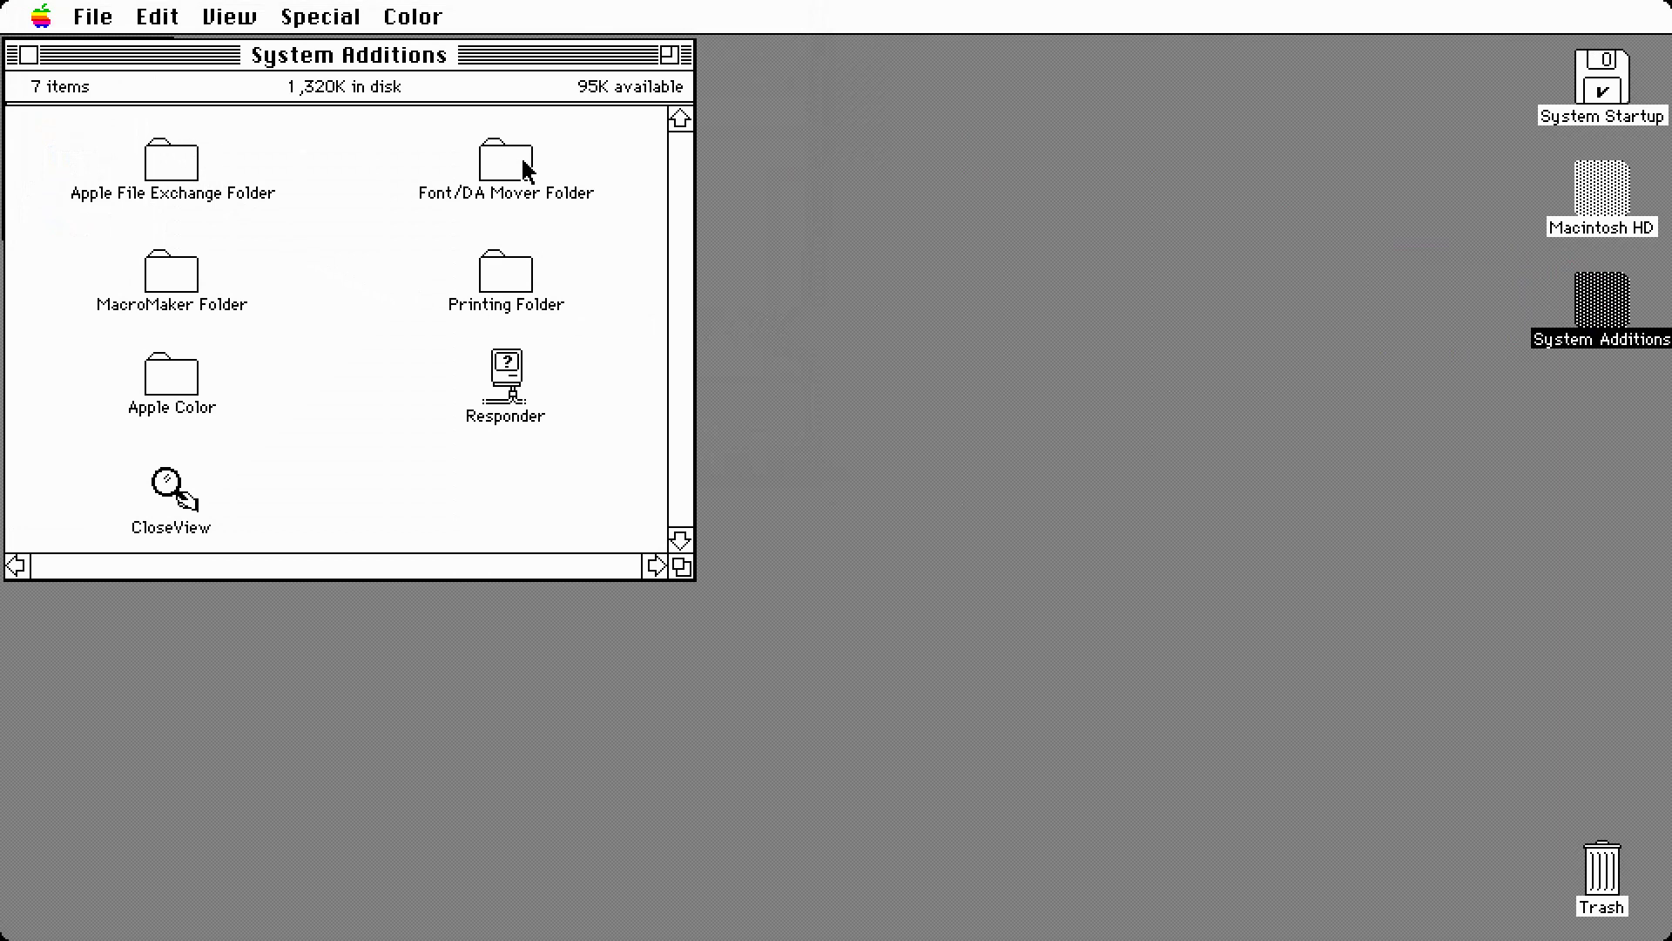
Step: Open the Apple File Exchange Folder on System Additions and launch Apple File Exchange
left_click(161, 280)
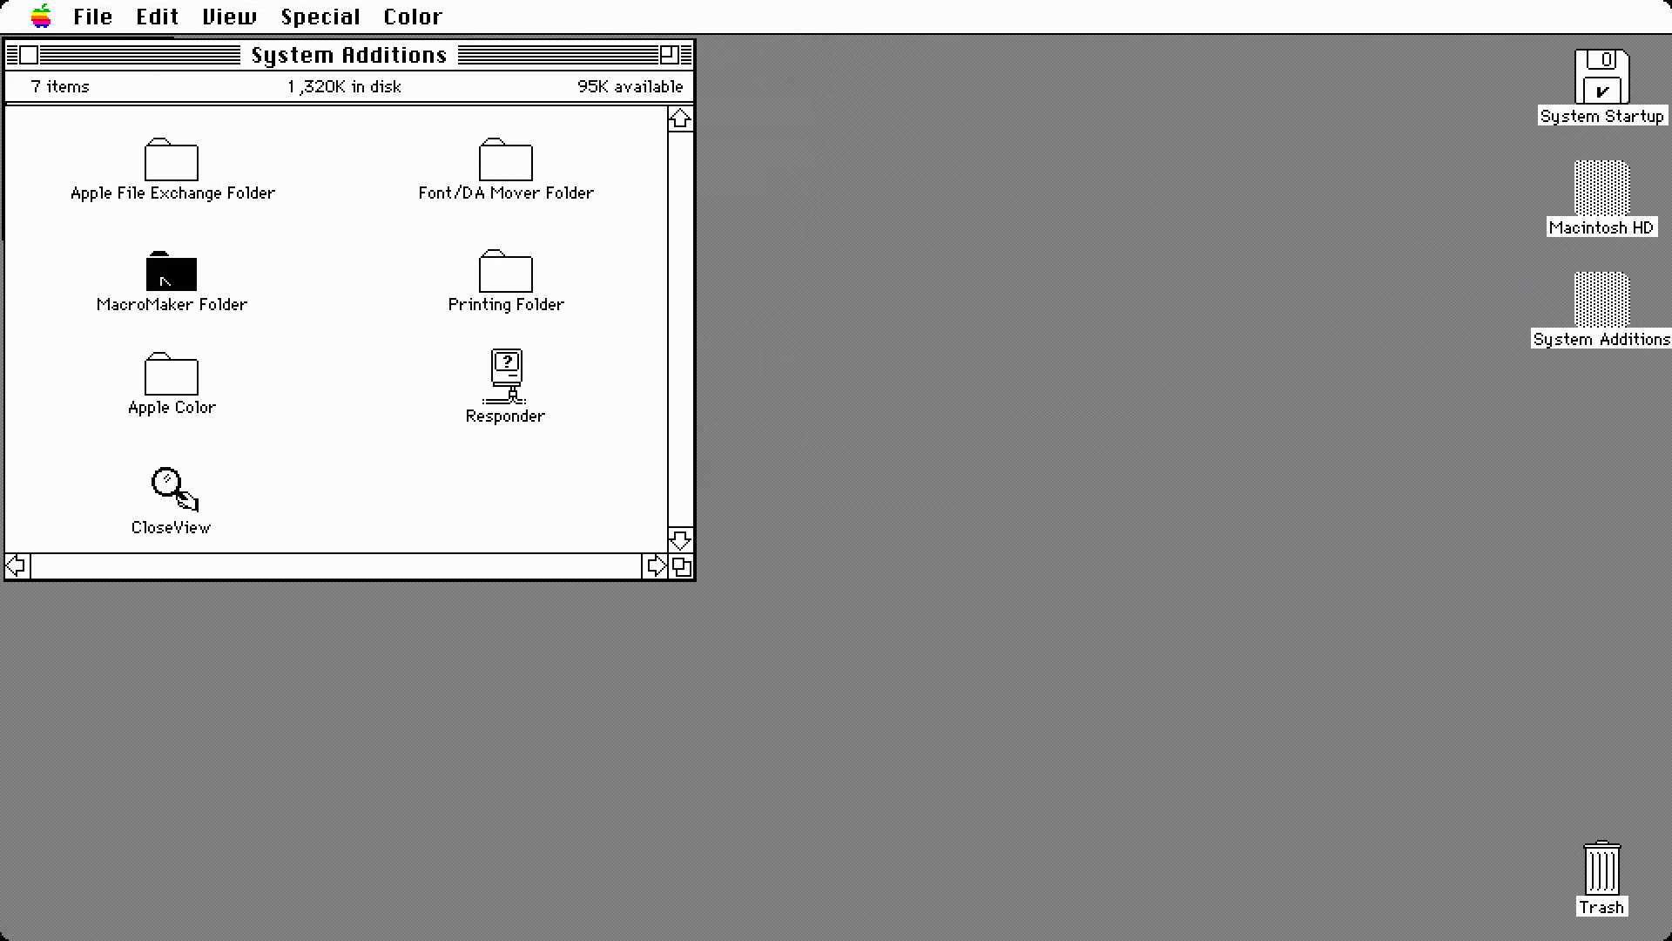
left_click(177, 368)
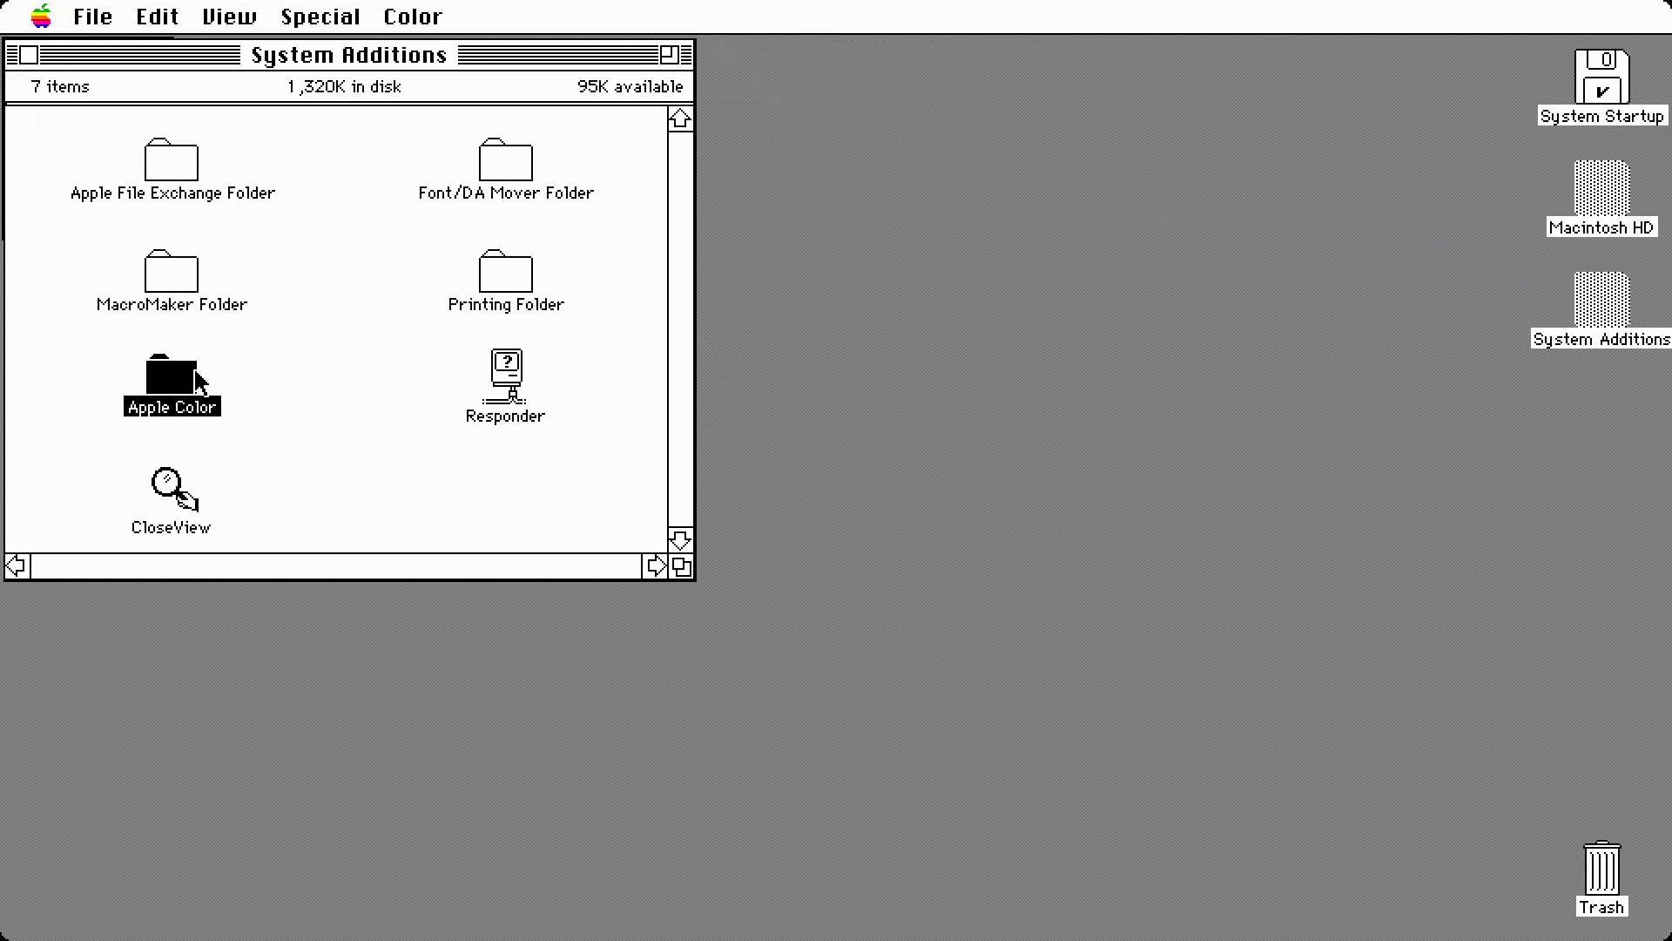
double_click(179, 155)
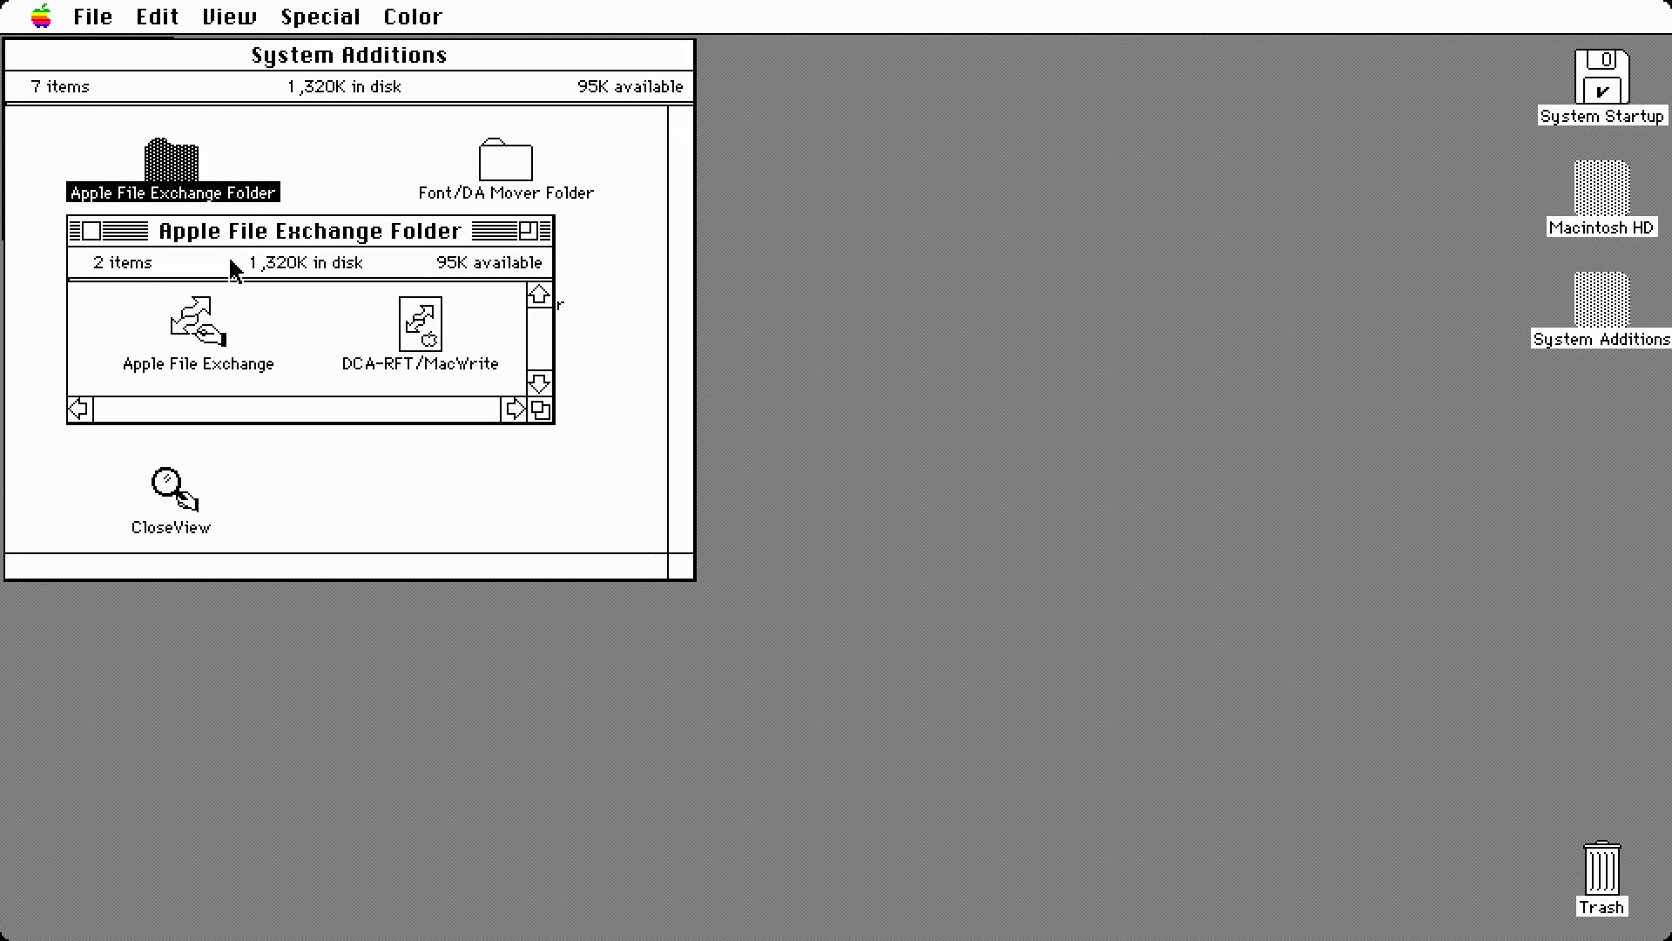
double_click(191, 329)
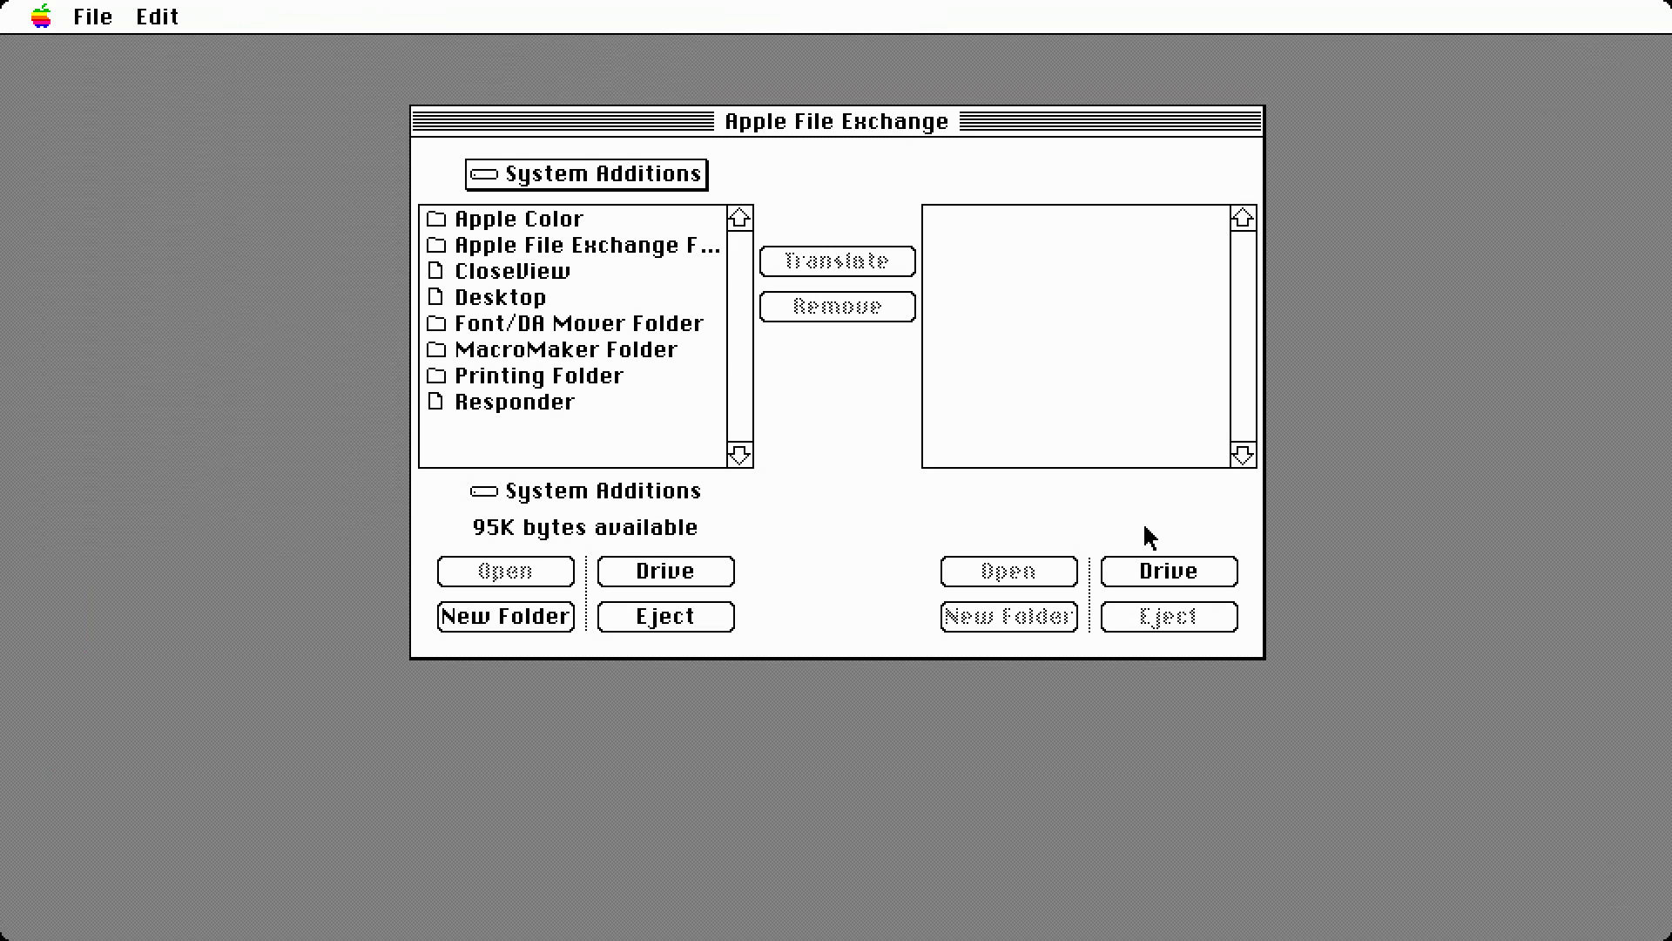
Step: Quit Apple File Exchange with Command-Q
key("super+q")
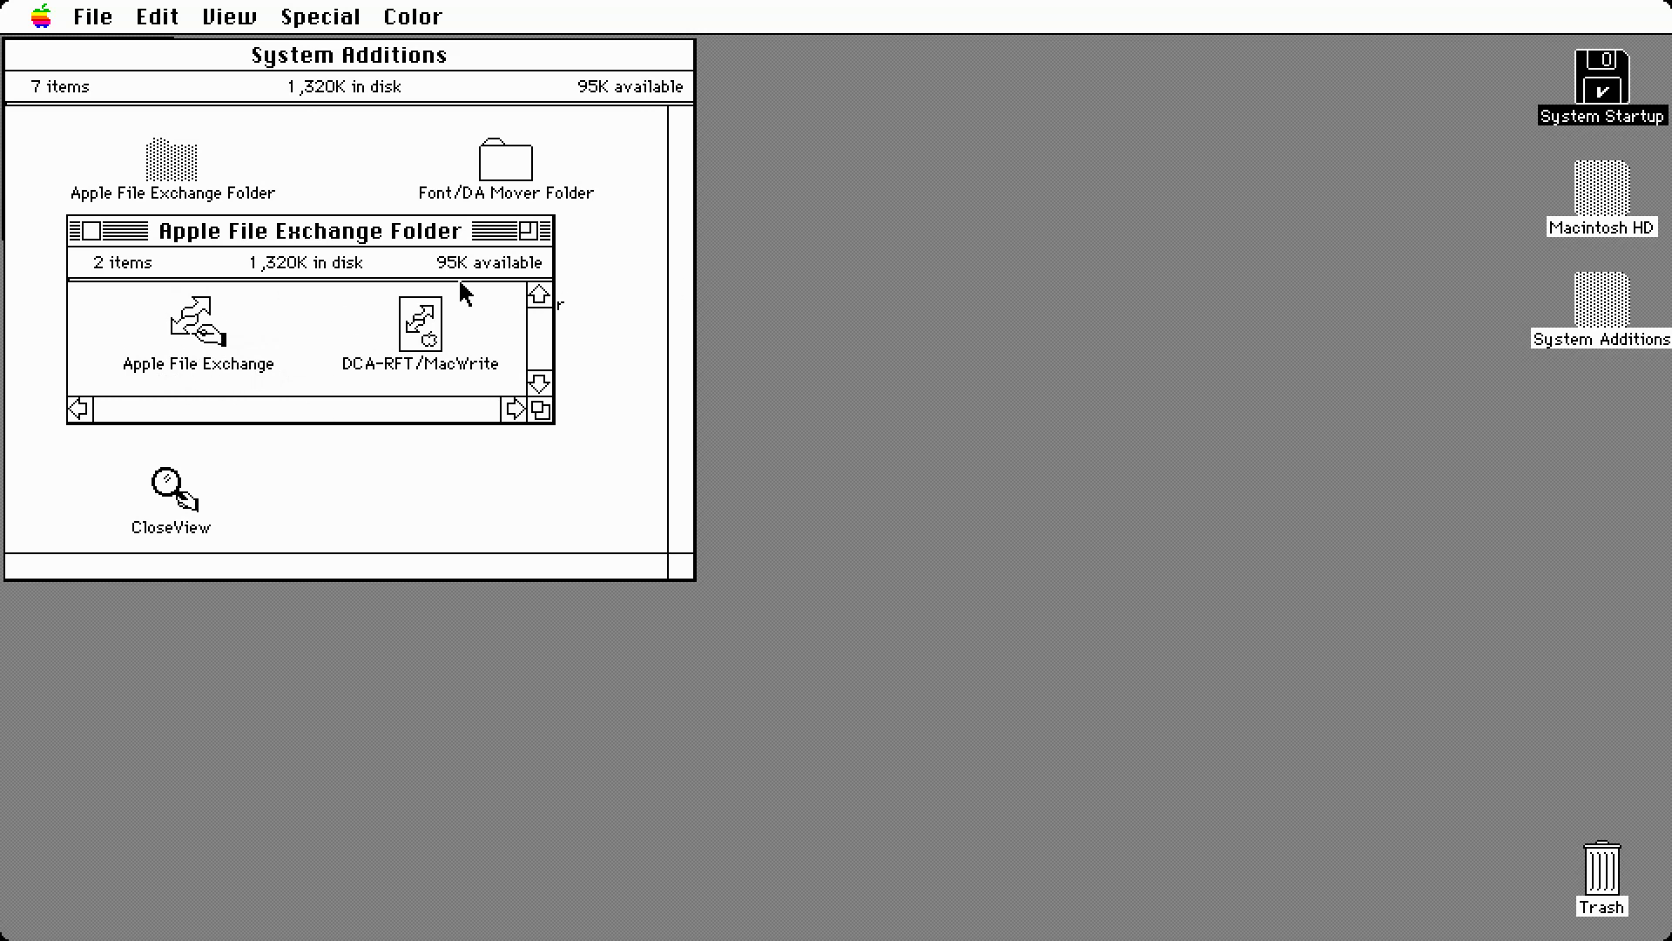
Step: Open Desk Accessories in Font/DA Mover, select Note Pad, quit, and close System Startup
left_click(95, 236)
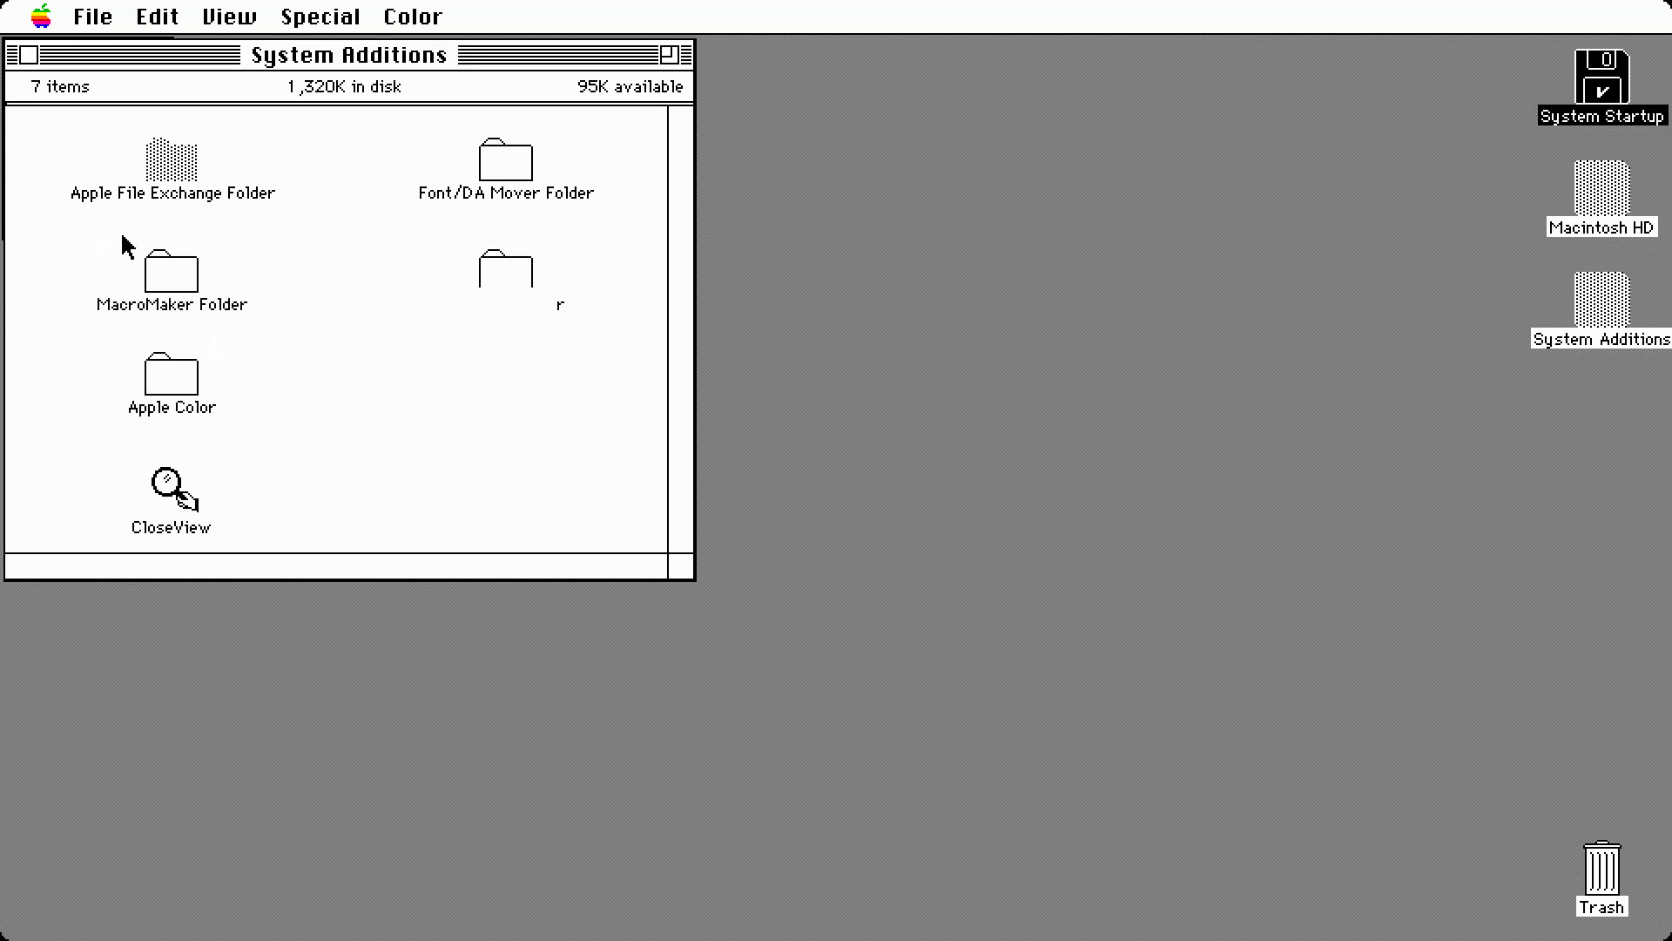
double_click(520, 169)
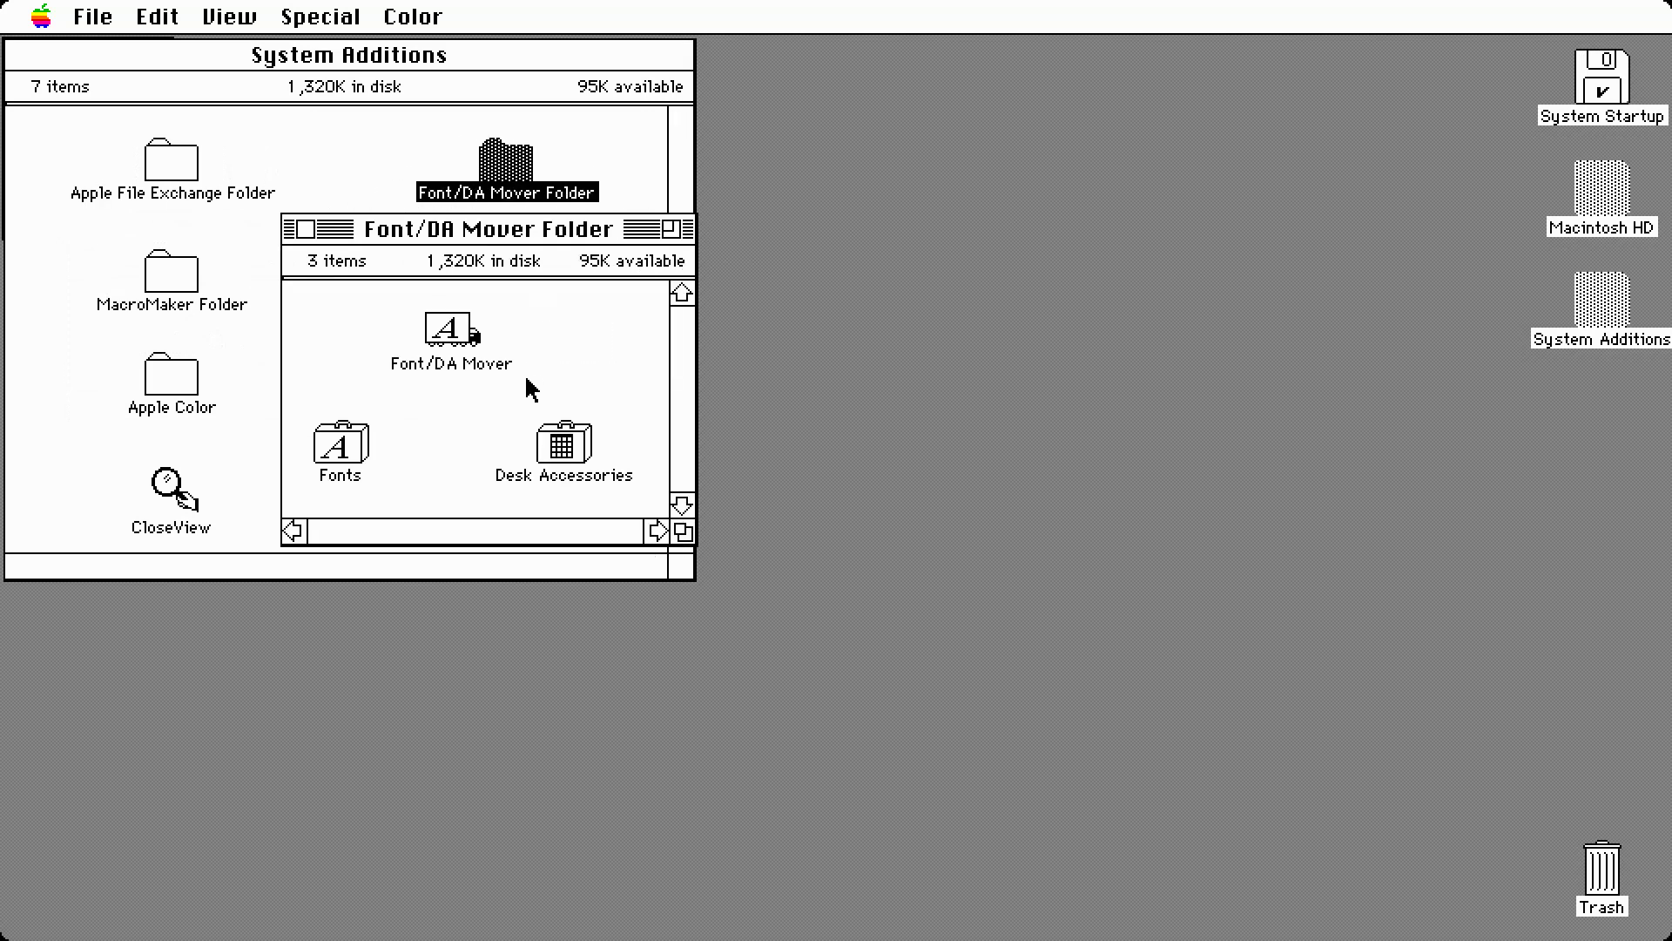
double_click(563, 444)
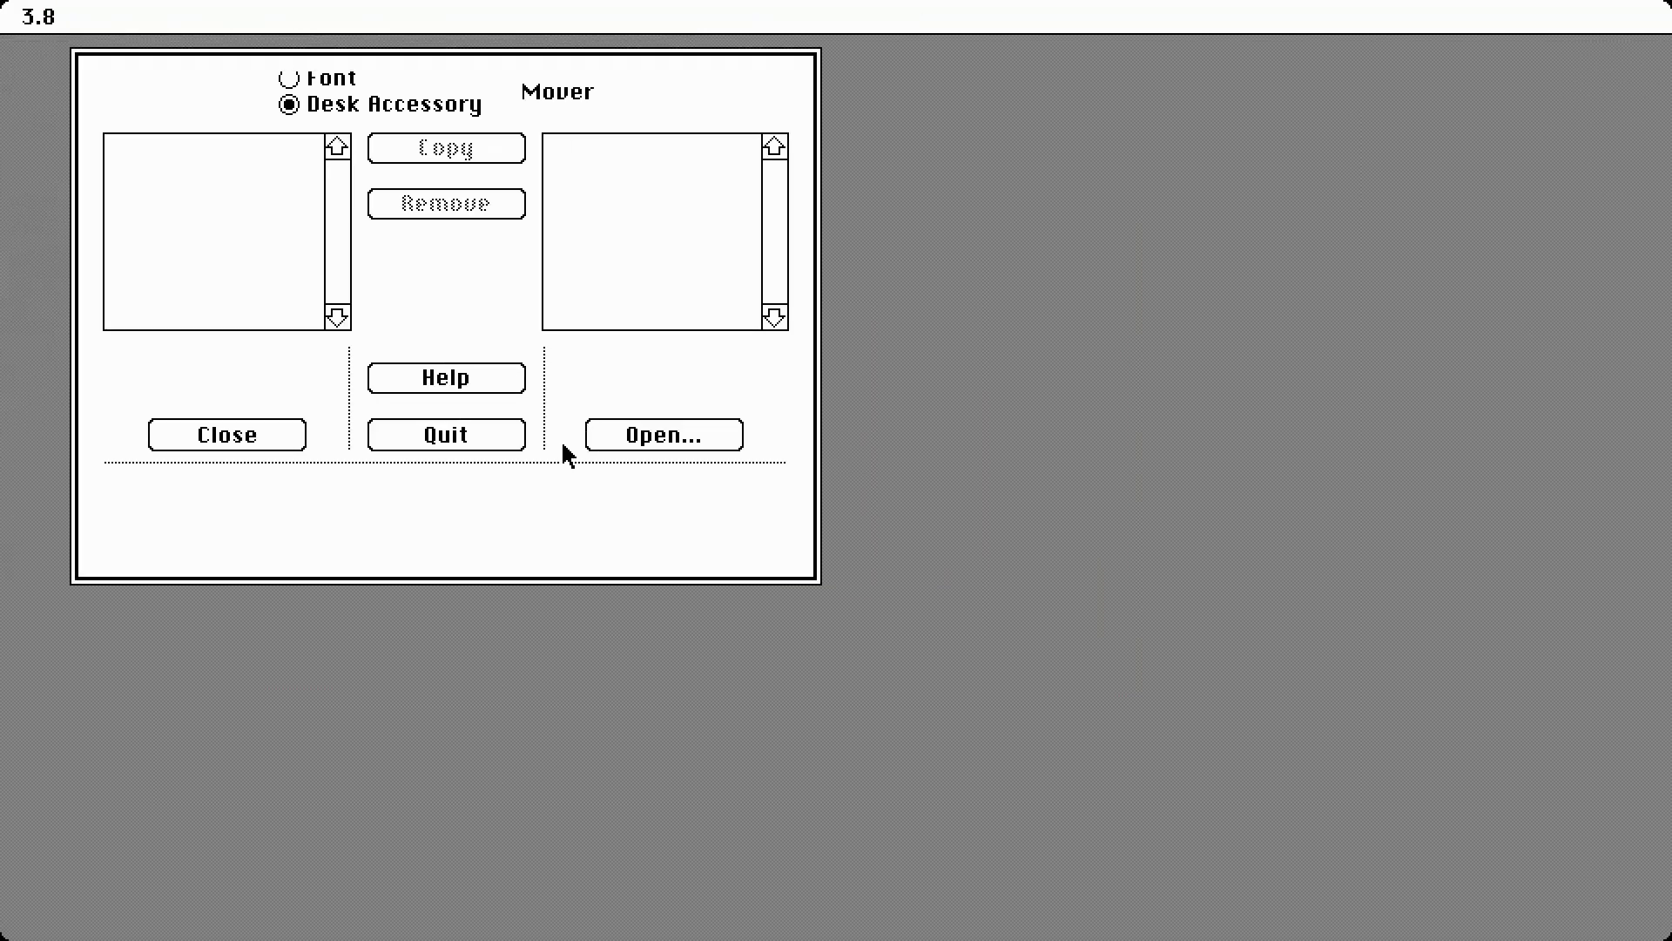
left_click(193, 164)
key("super+q")
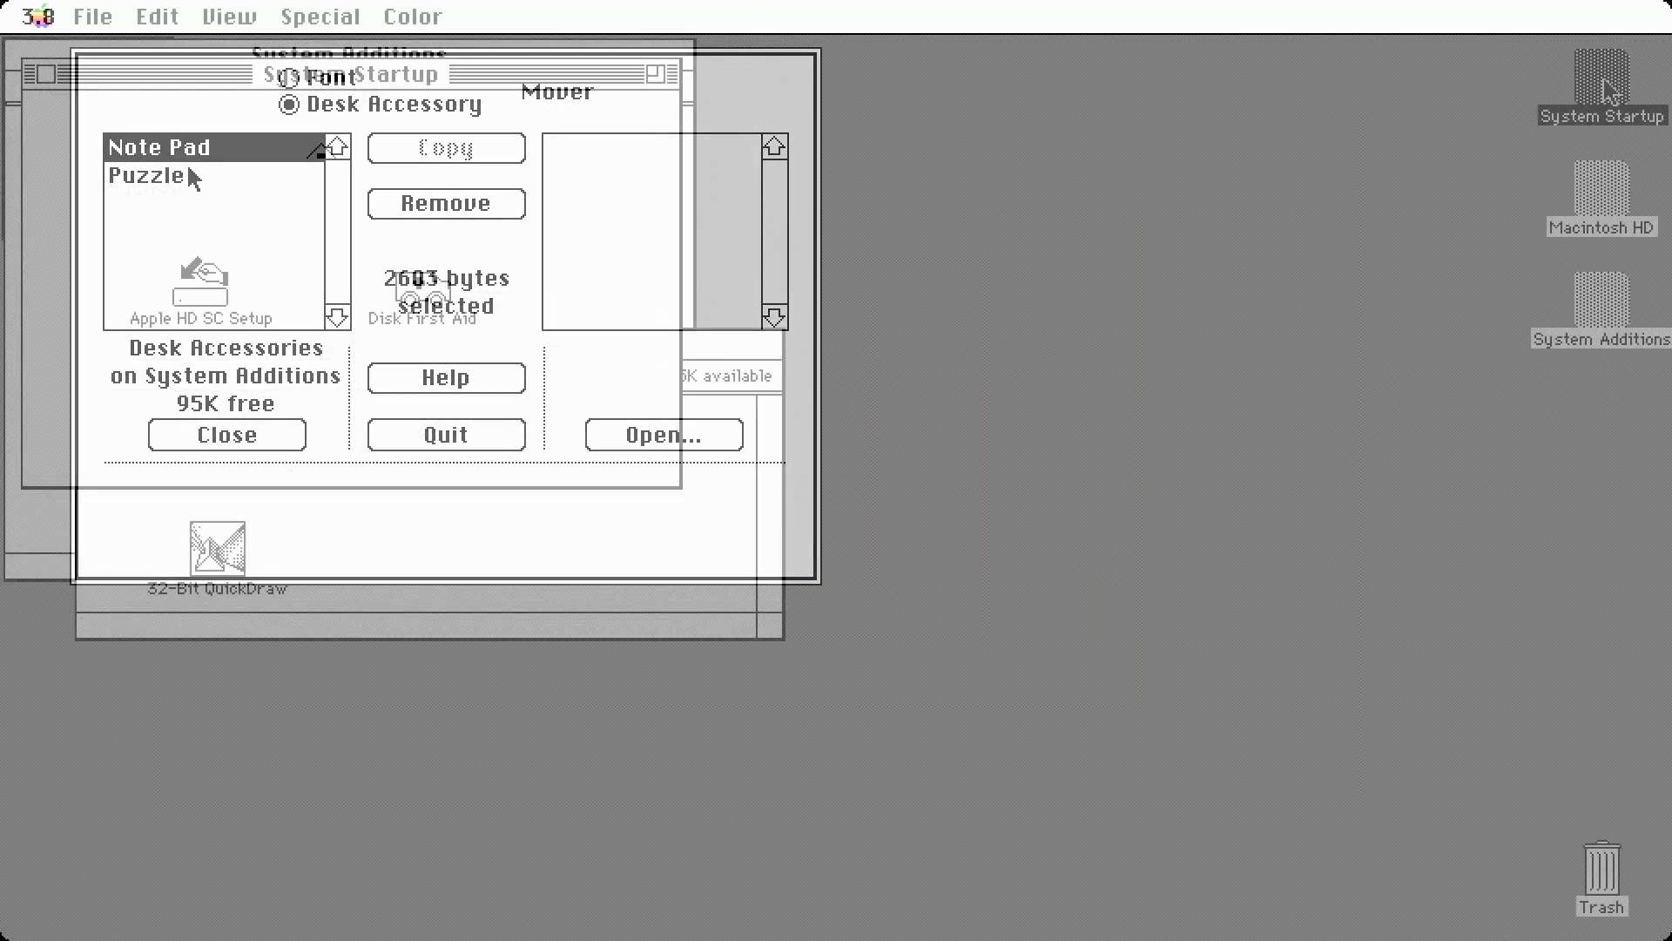
left_click(45, 74)
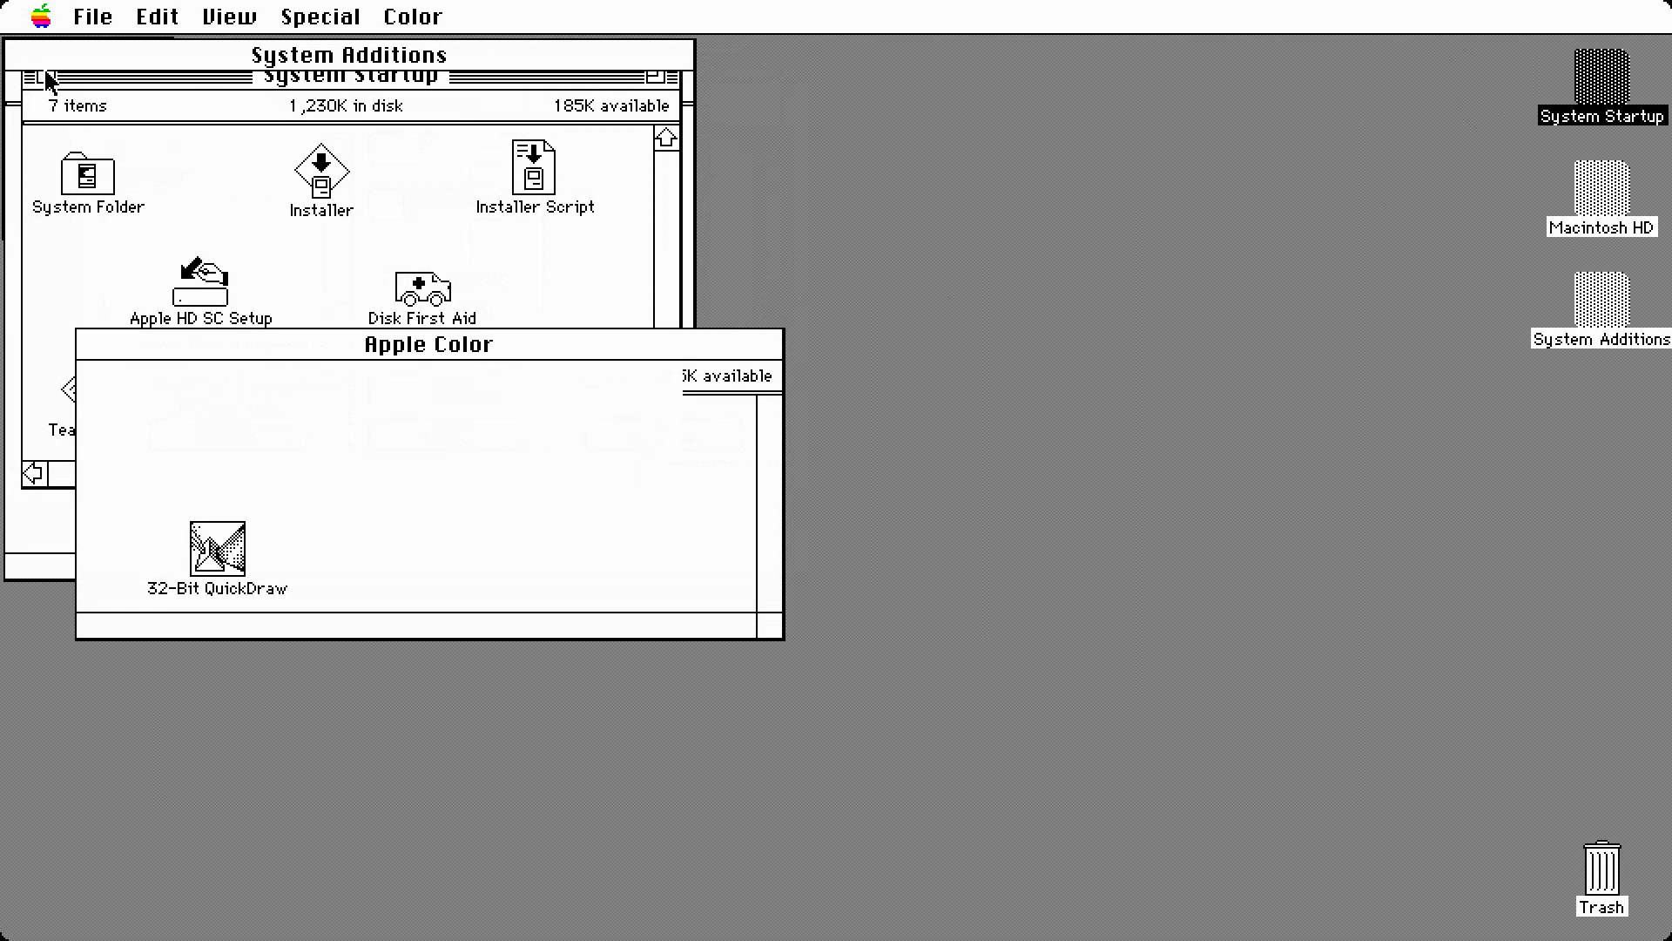
Step: Close System Additions, open Macintosh HD's System Folder, scroll through its 23 items, then close it
left_click(161, 67)
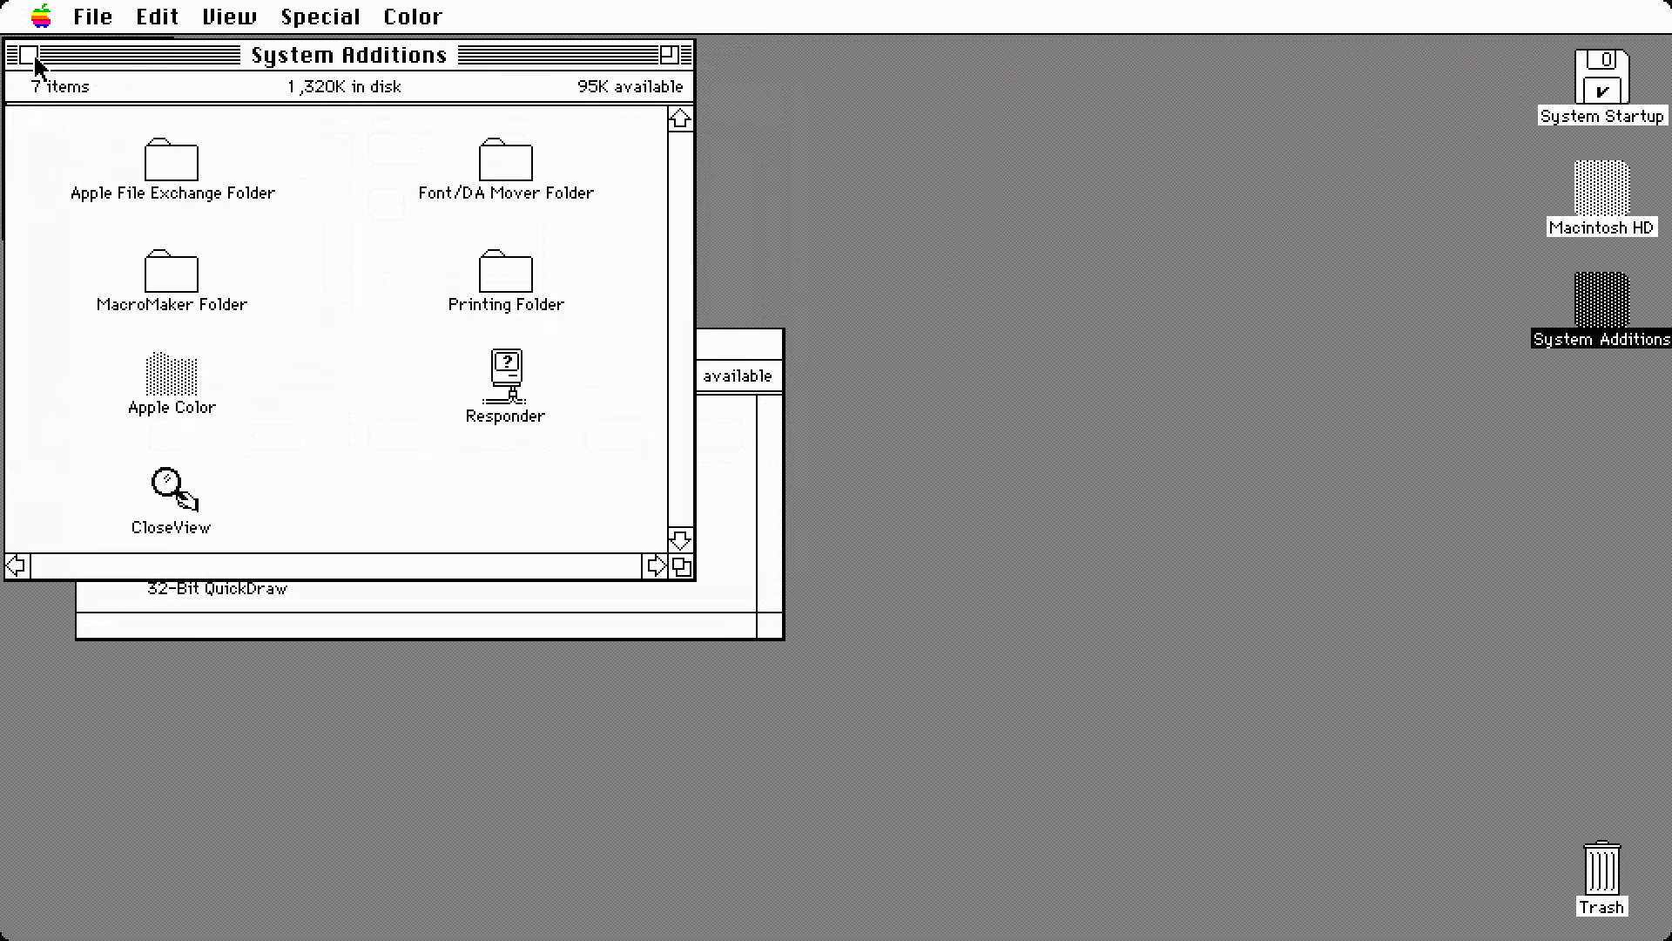
left_click(17, 55)
left_click(72, 61)
left_click(68, 174)
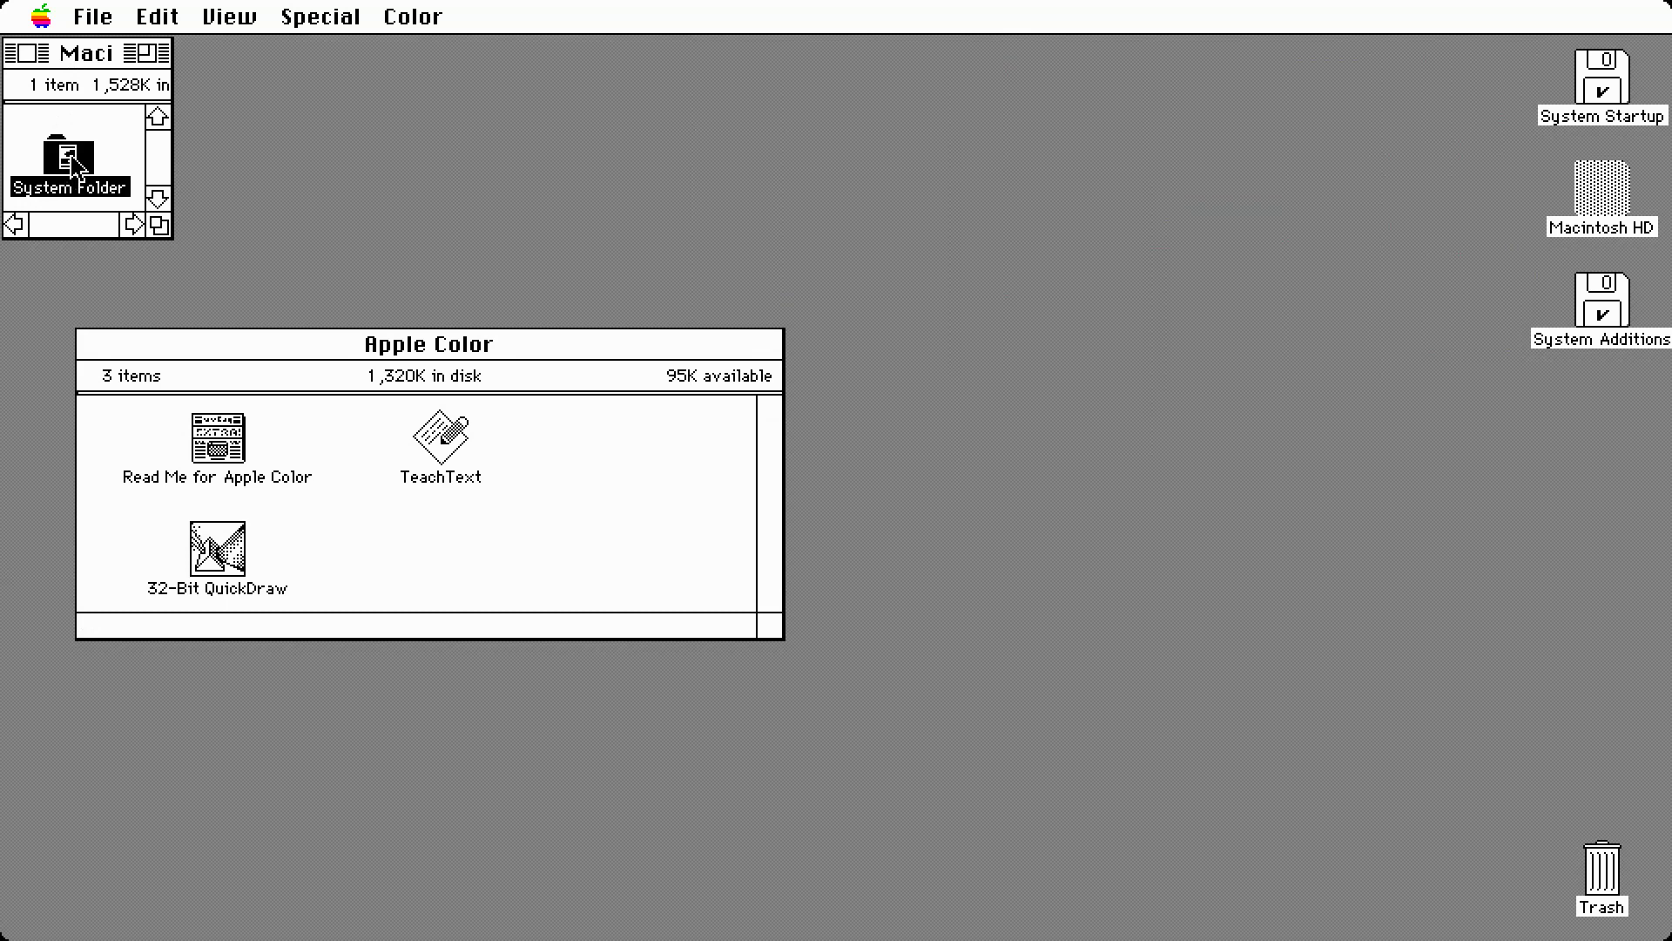
double_click(70, 165)
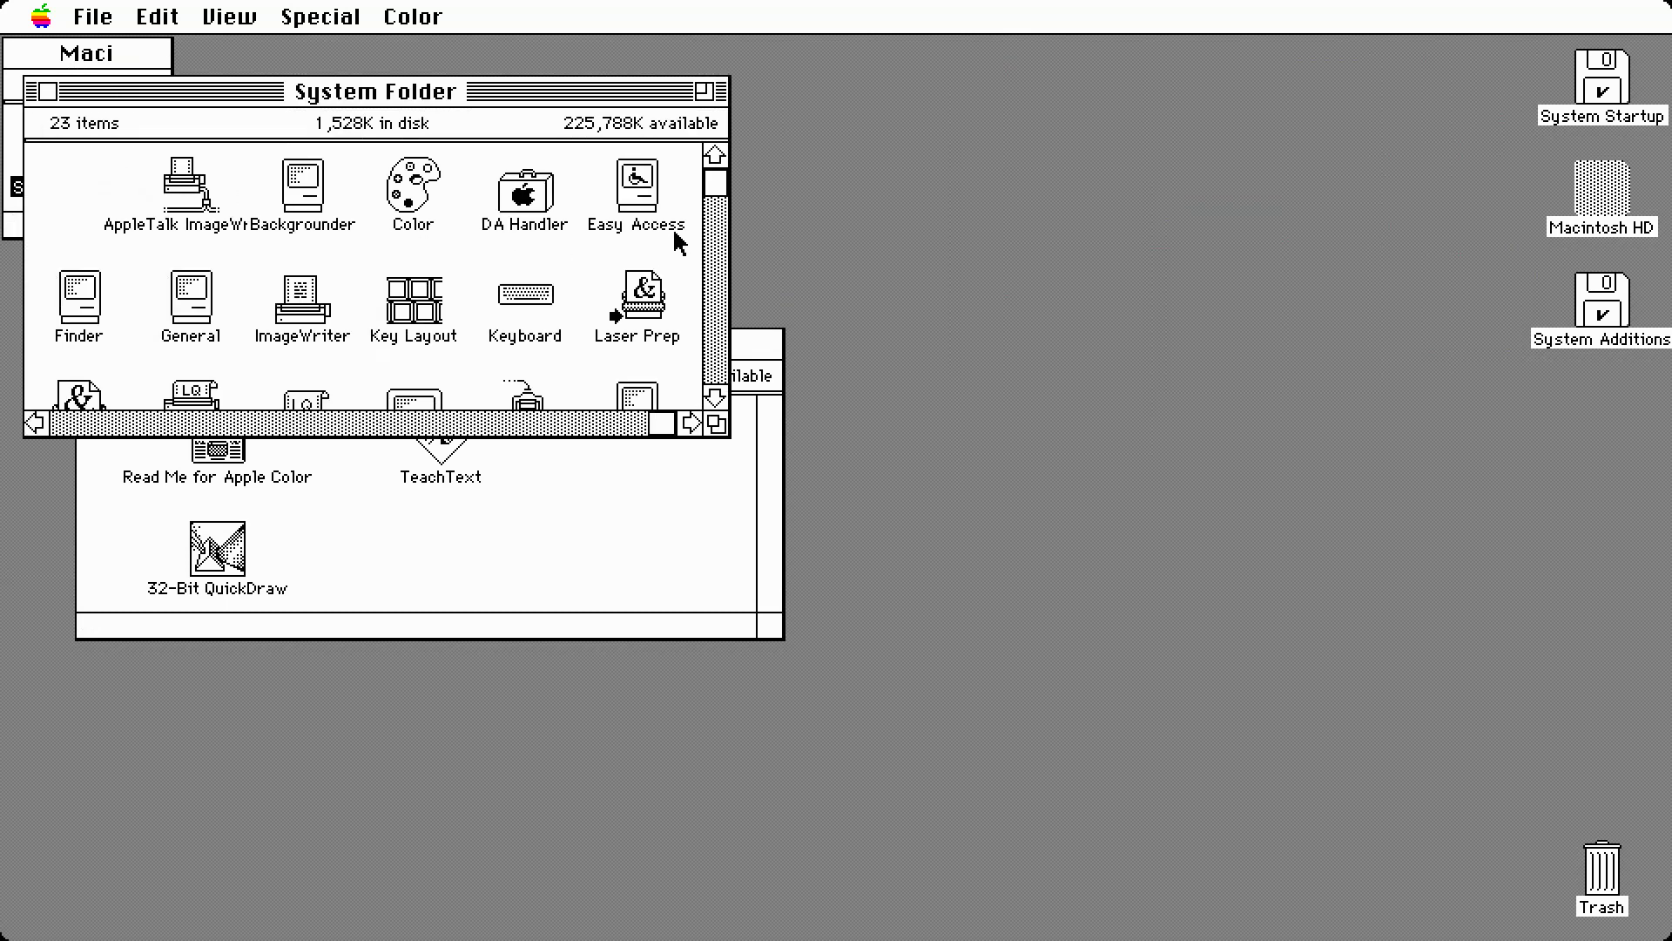
left_click_drag(714, 397, 714, 399)
left_click_drag(716, 155, 718, 159)
left_click(50, 90)
Step: Close the Apple Color window and then the Macintosh HD window
left_click(96, 350)
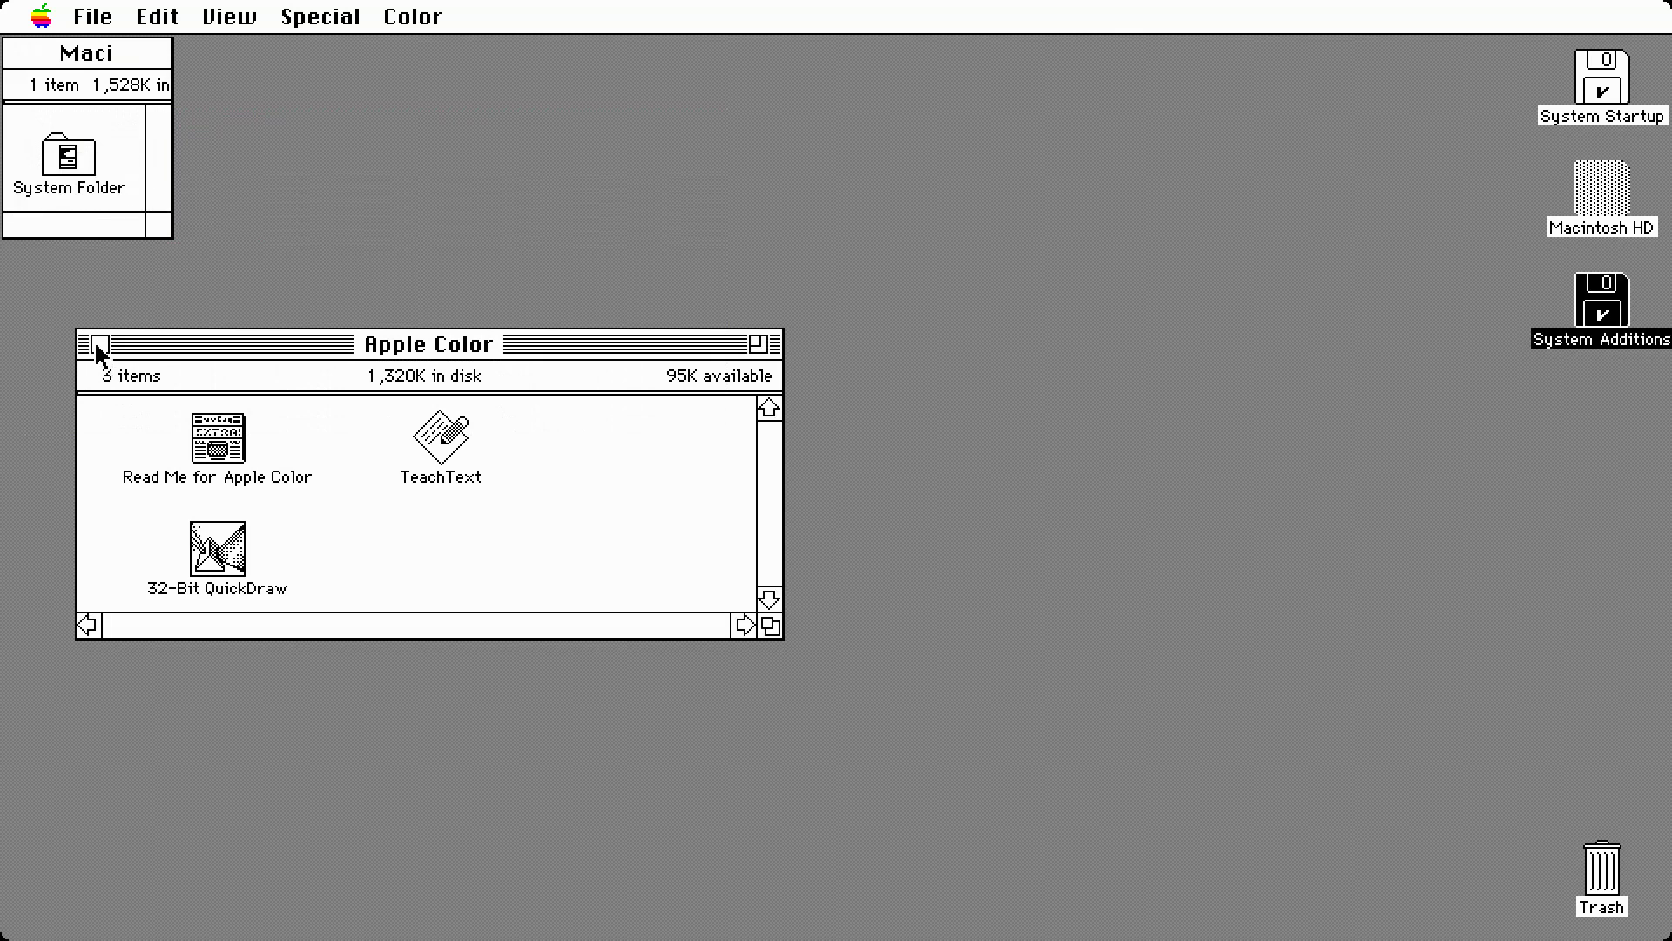
left_click(94, 344)
left_click(25, 56)
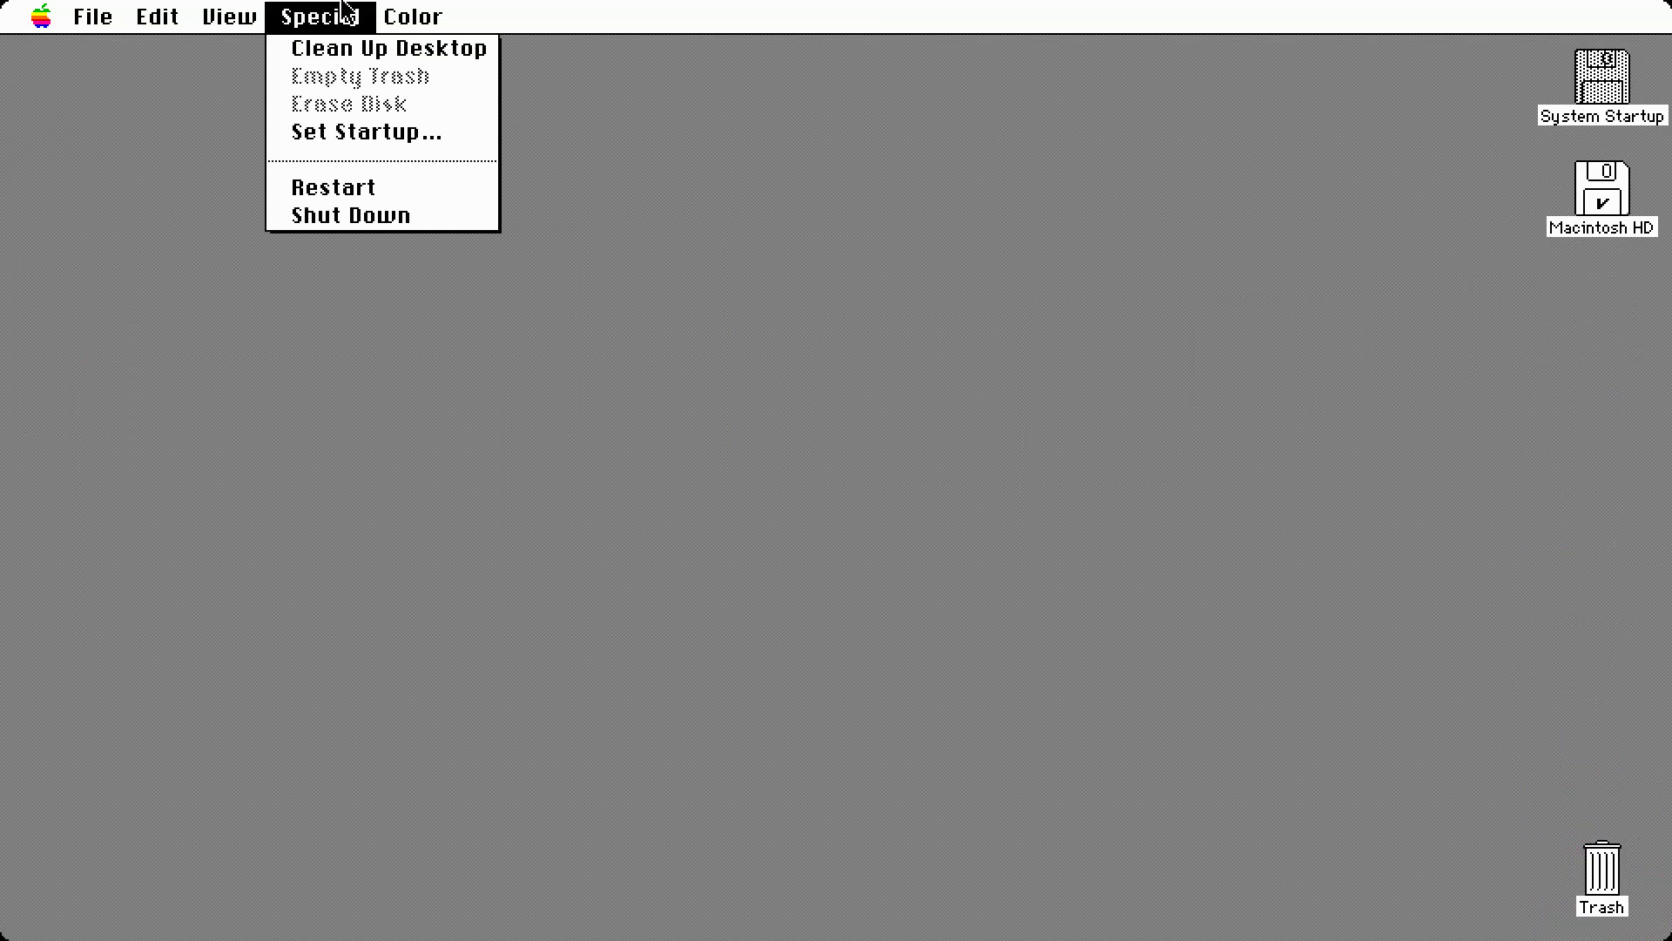
Step: Insert System Startup.img during Set Startup, cancel the startup-disk change, and shut down the Mac
left_click(383, 132)
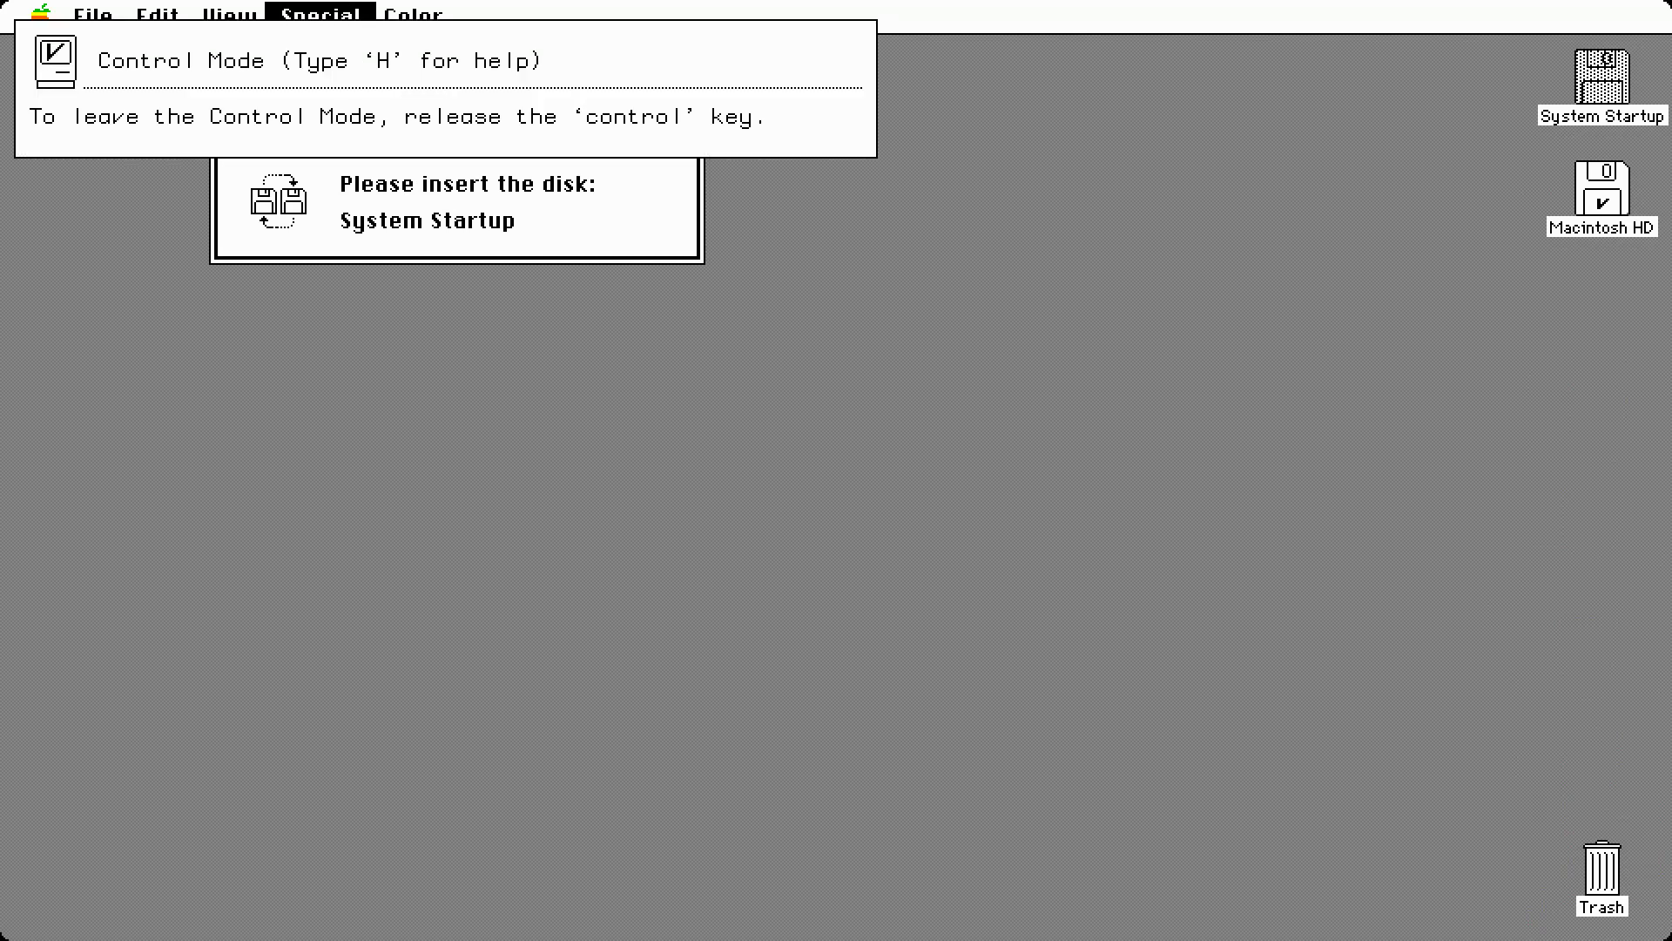
key("ctrl+o")
left_click(224, 163)
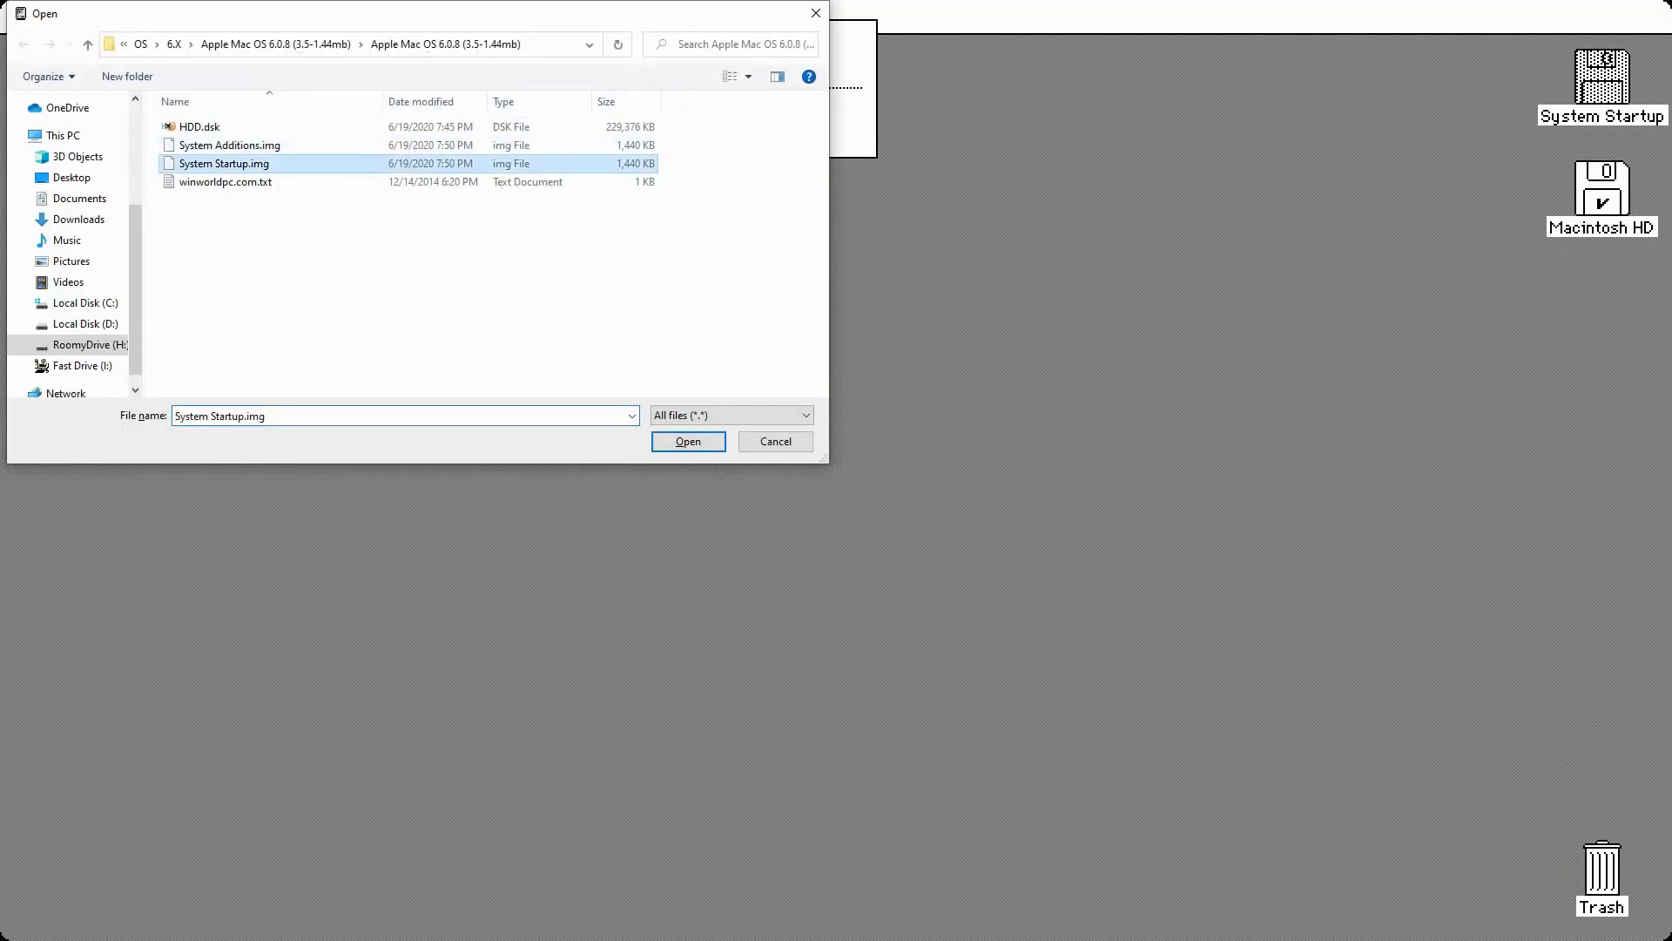
left_click(688, 441)
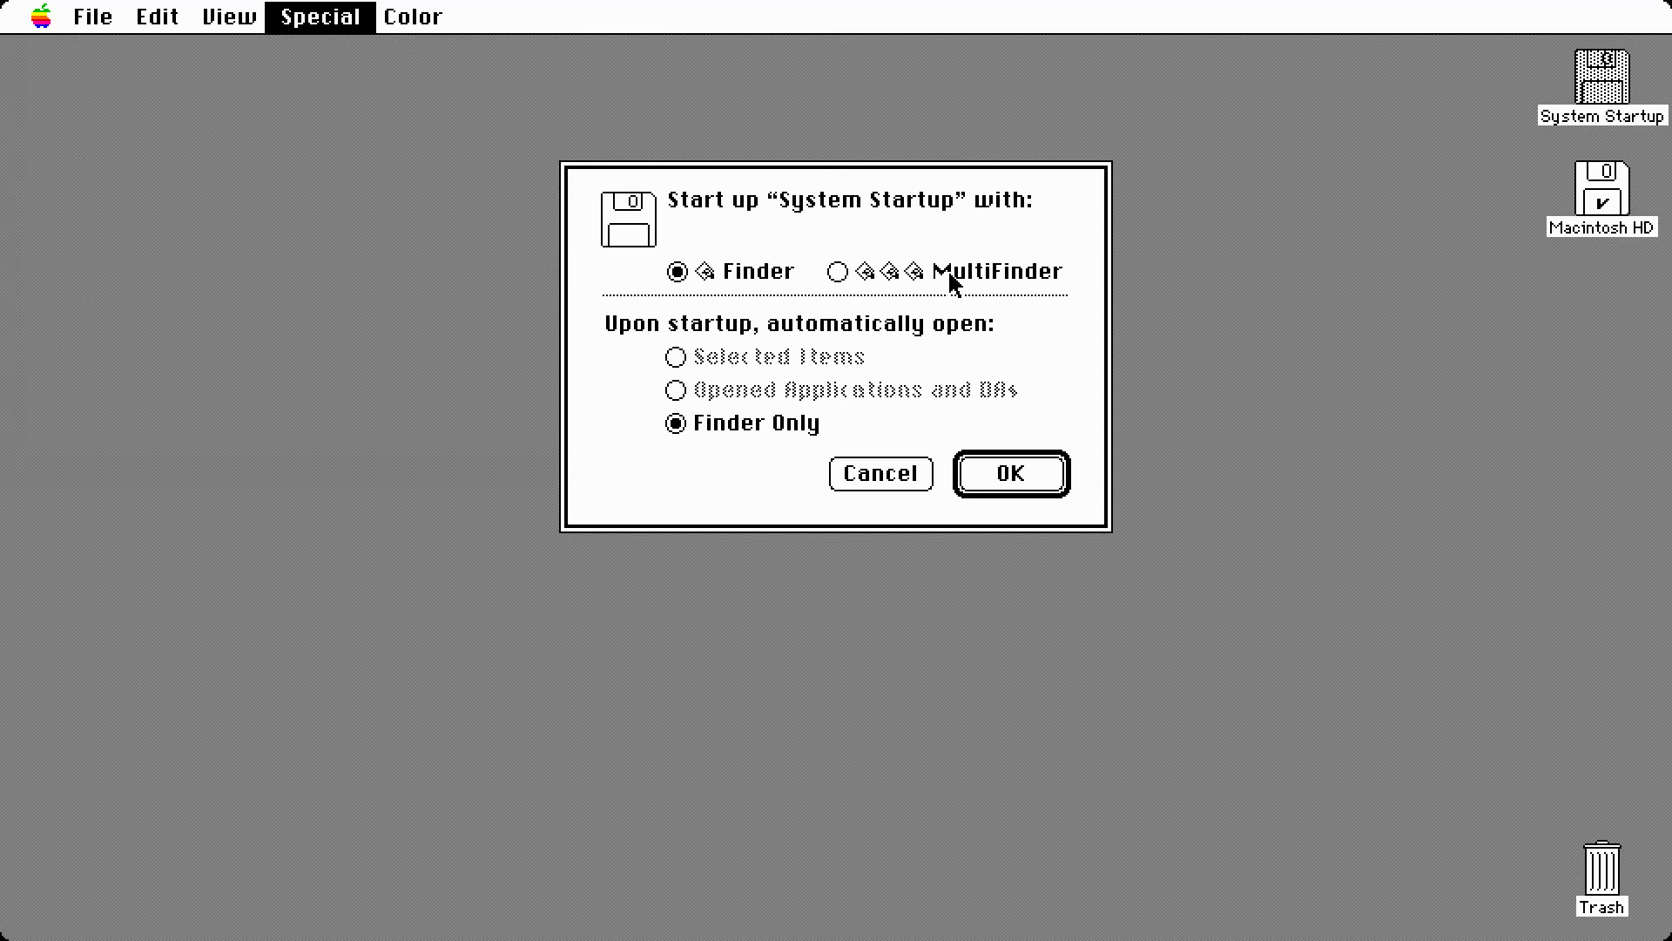
left_click(880, 475)
left_click_drag(365, 19, 366, 193)
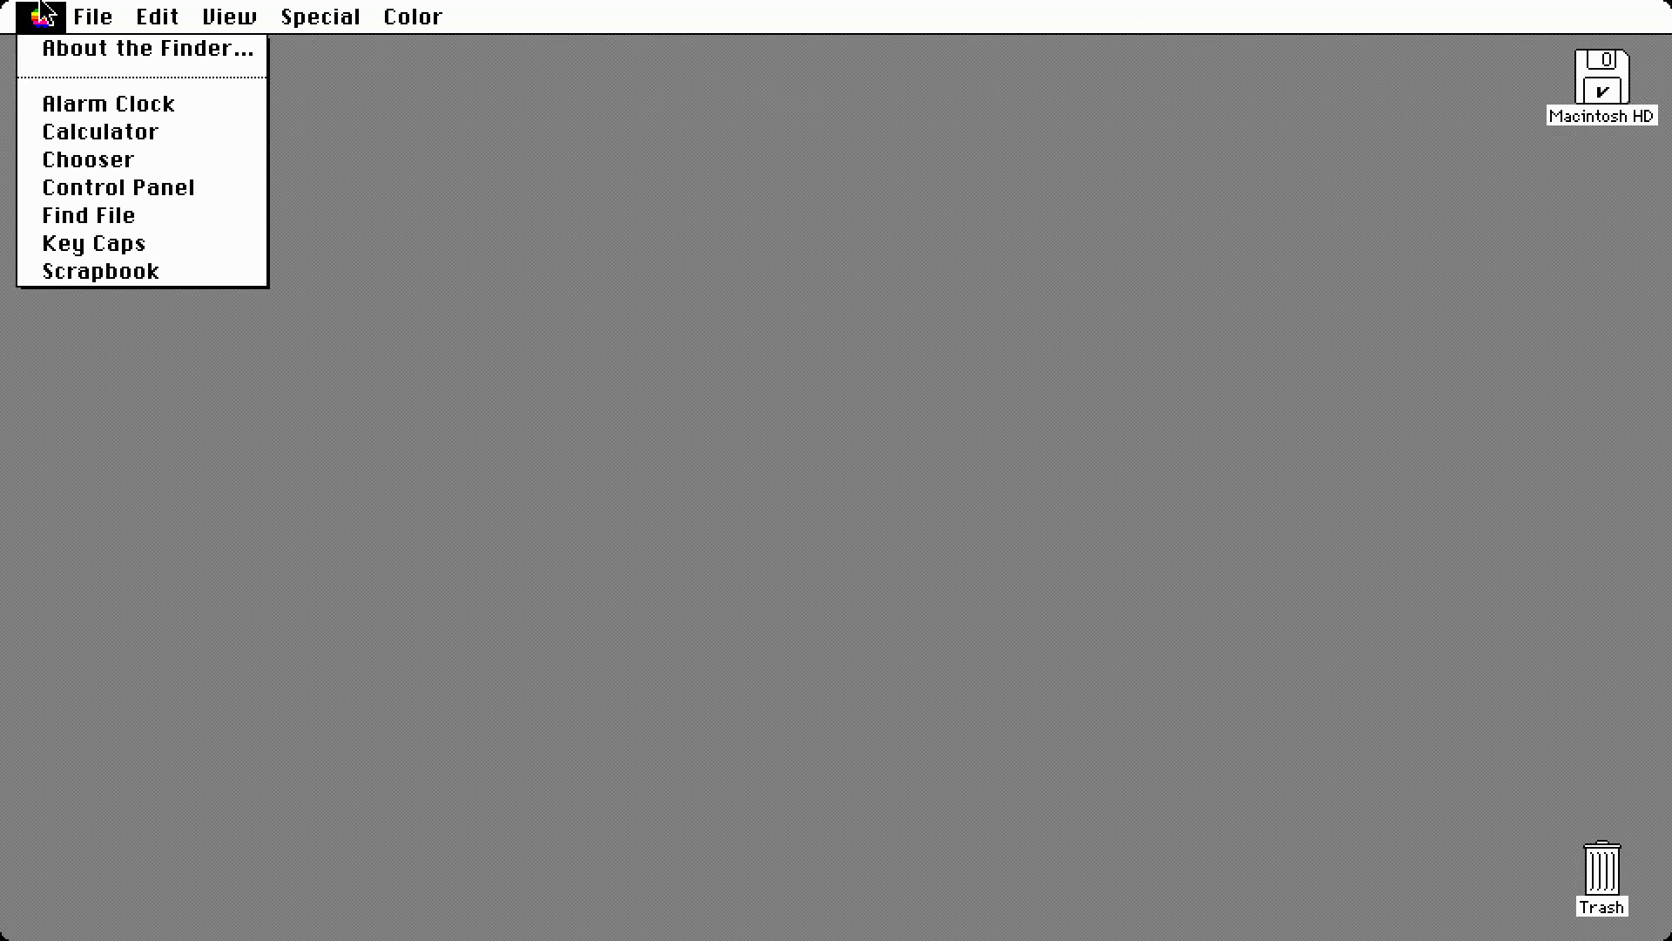
left_click(66, 49)
left_click(765, 74)
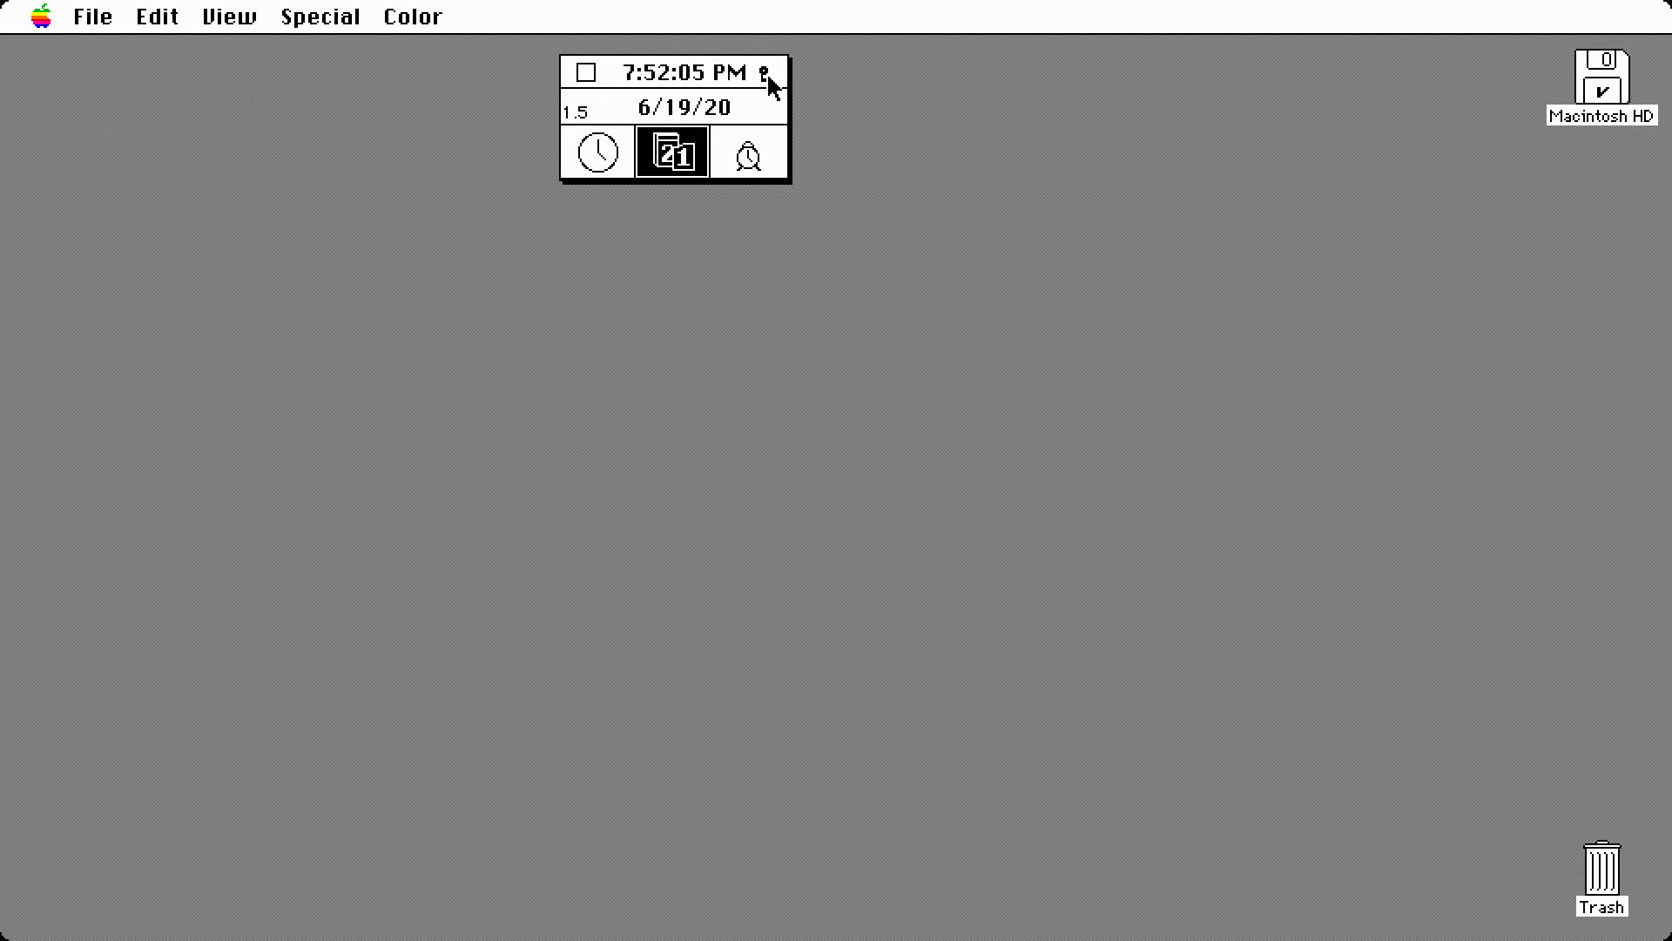
left_click(767, 76)
left_click(586, 72)
Step: Open and close the Calculator, Chooser, Find File and Key Caps desk accessories
left_click(31, 16)
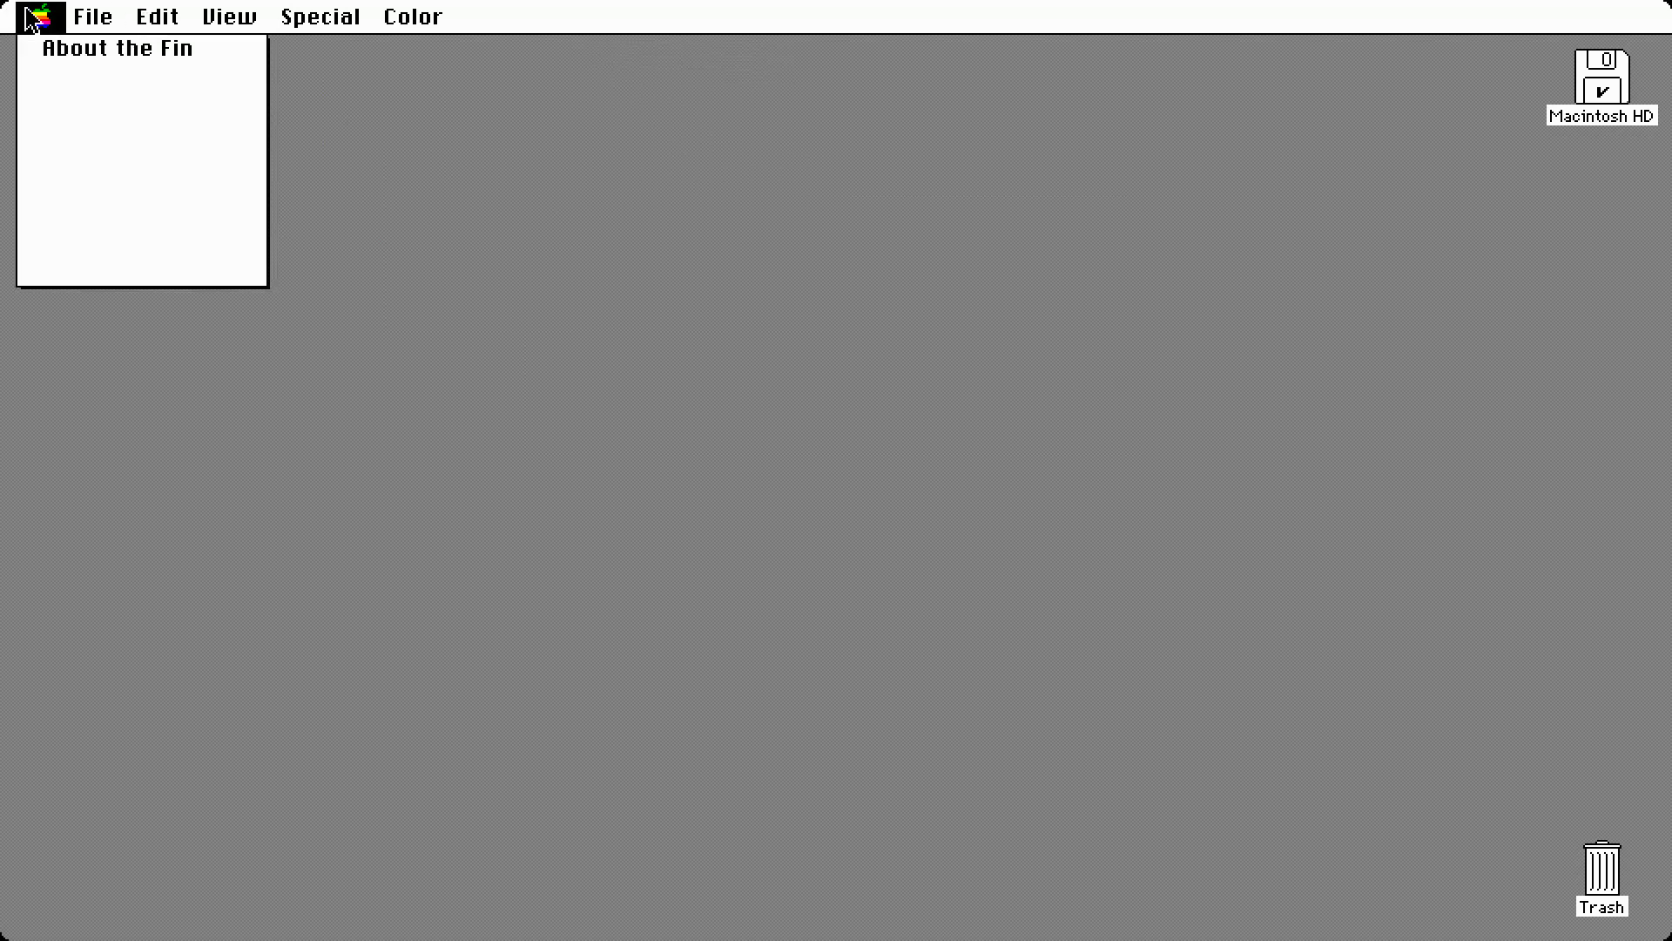
left_click_drag(30, 18, 114, 136)
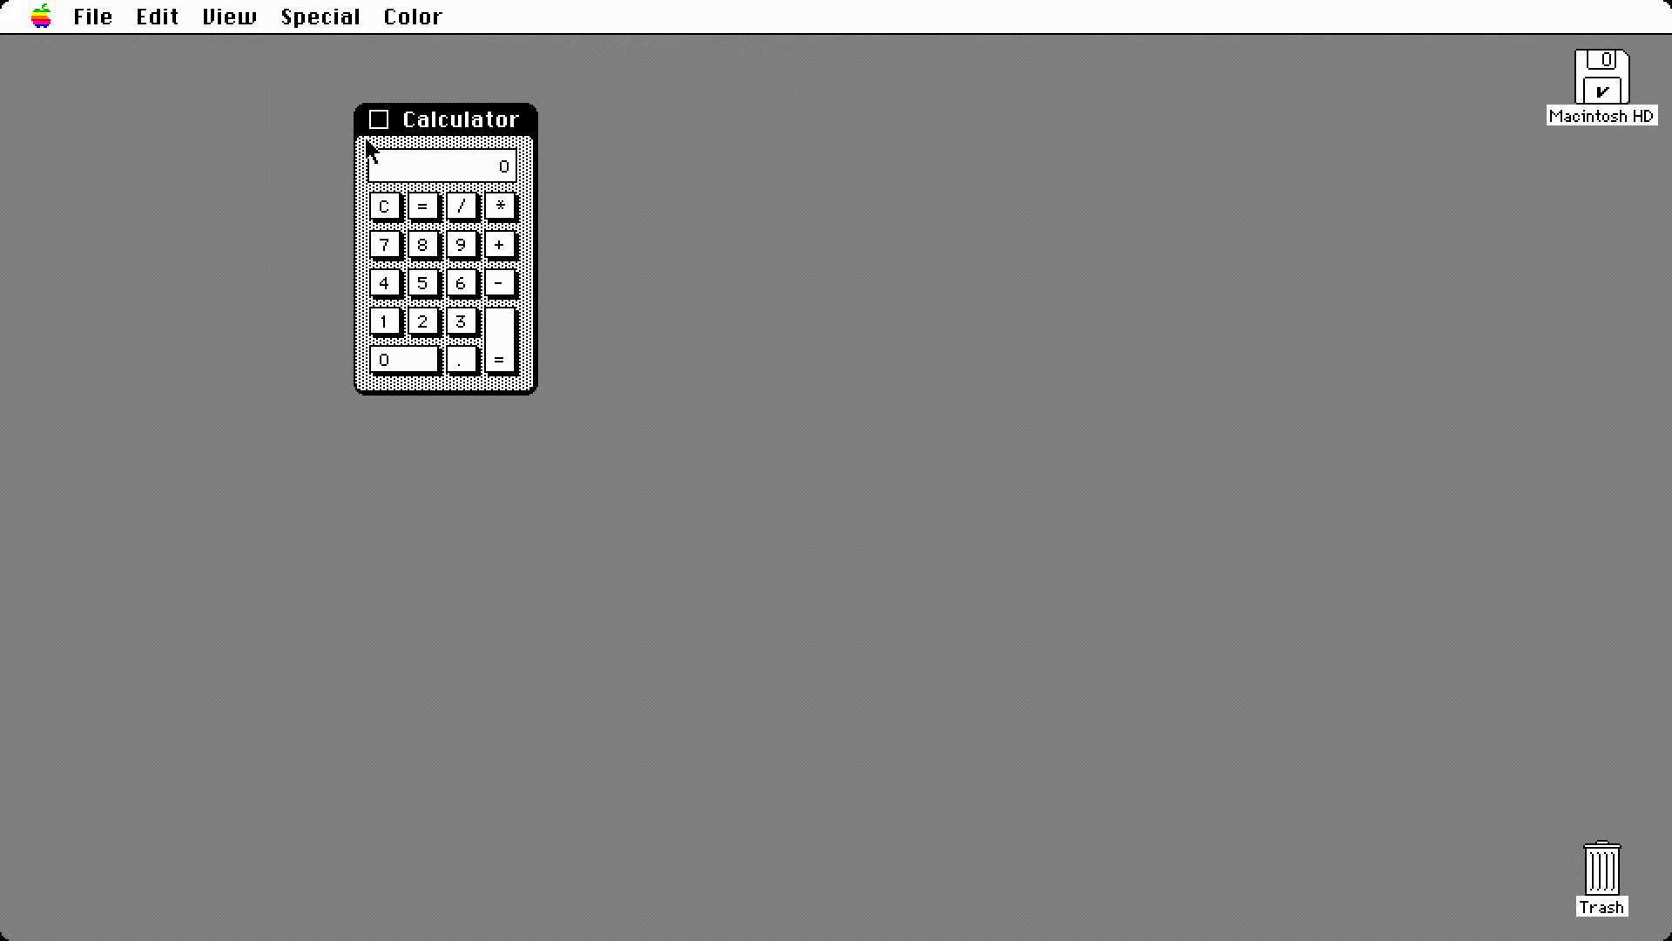
left_click_drag(452, 131, 734, 255)
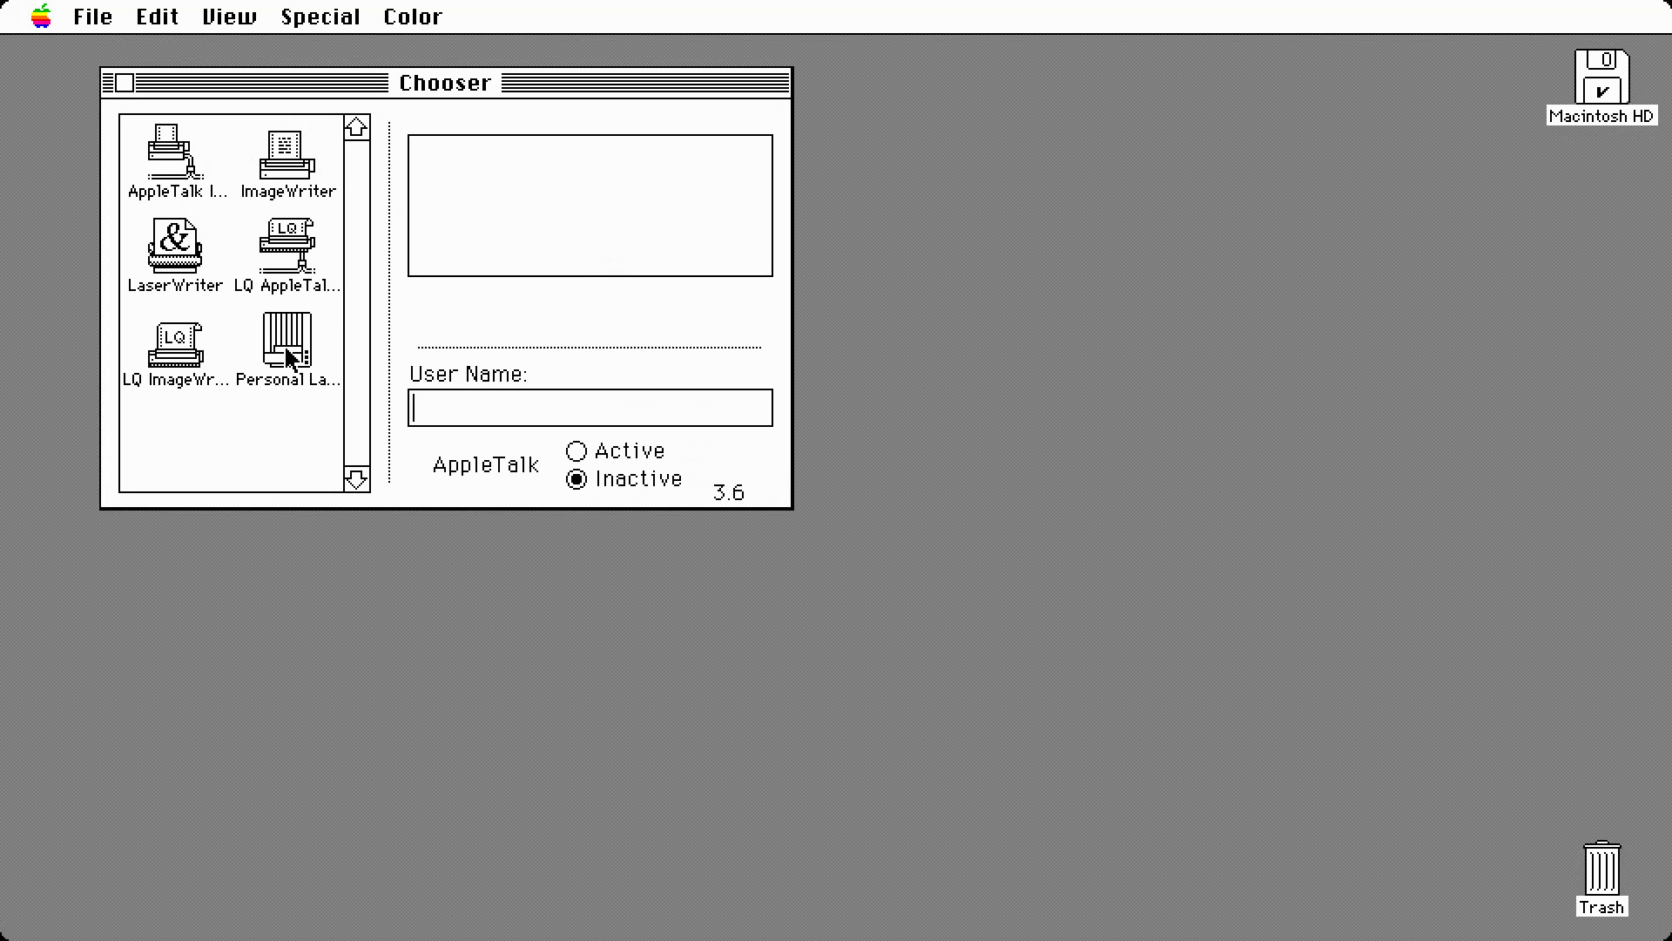
left_click(124, 84)
left_click_drag(42, 17, 122, 225)
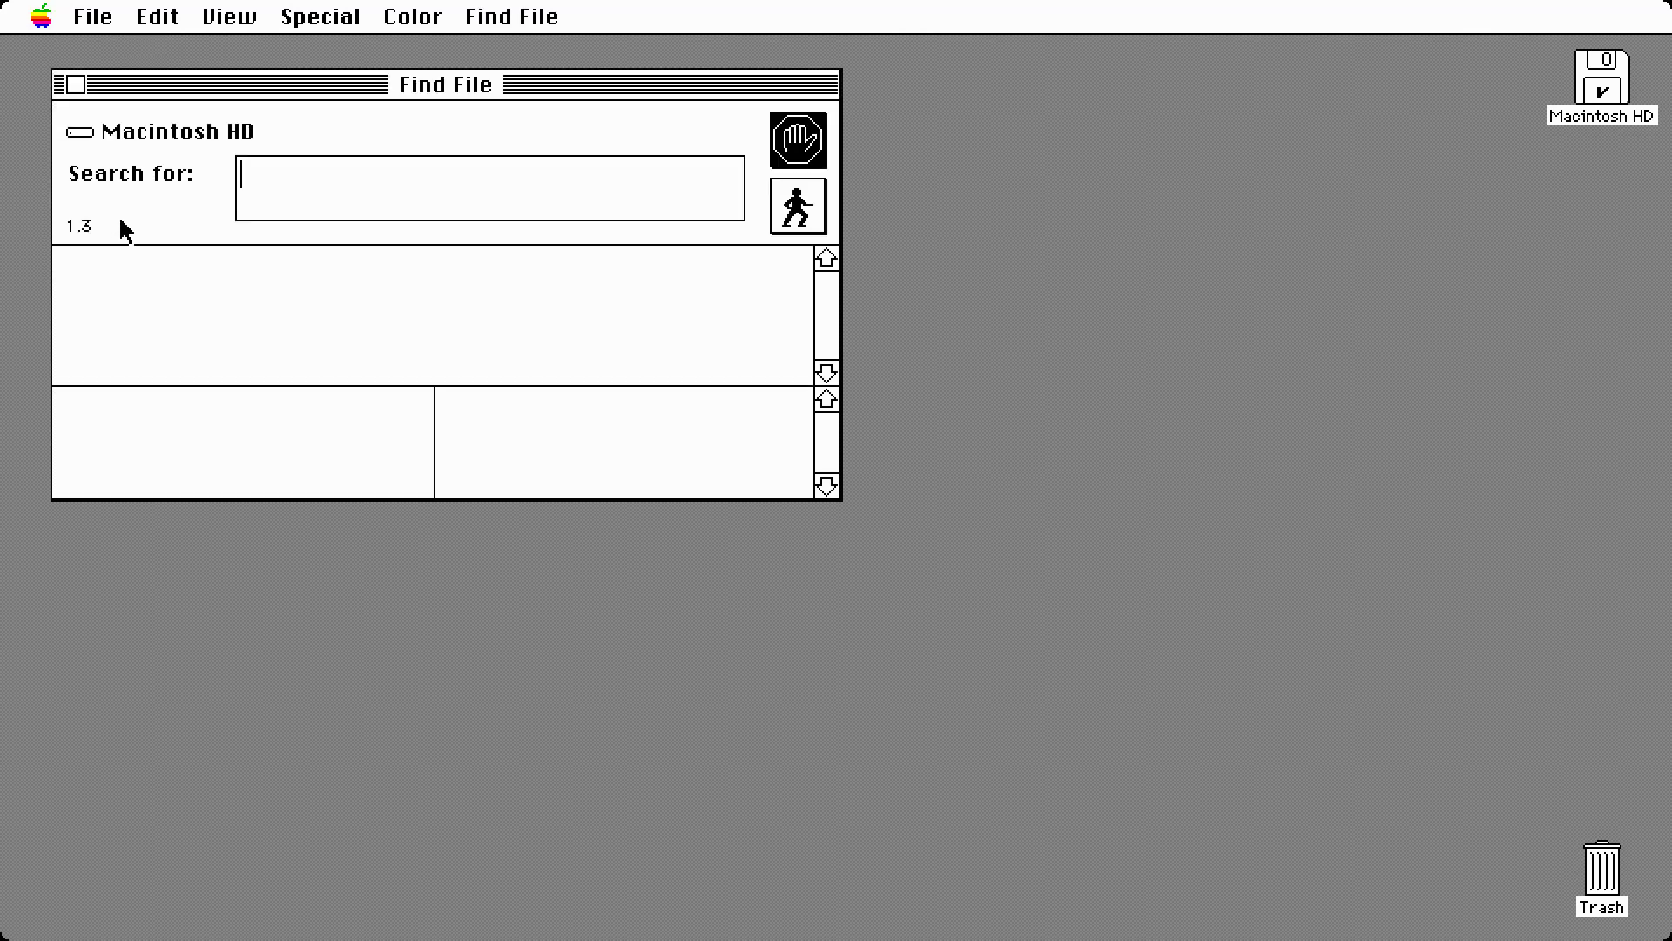
left_click(69, 81)
left_click_drag(42, 17, 132, 248)
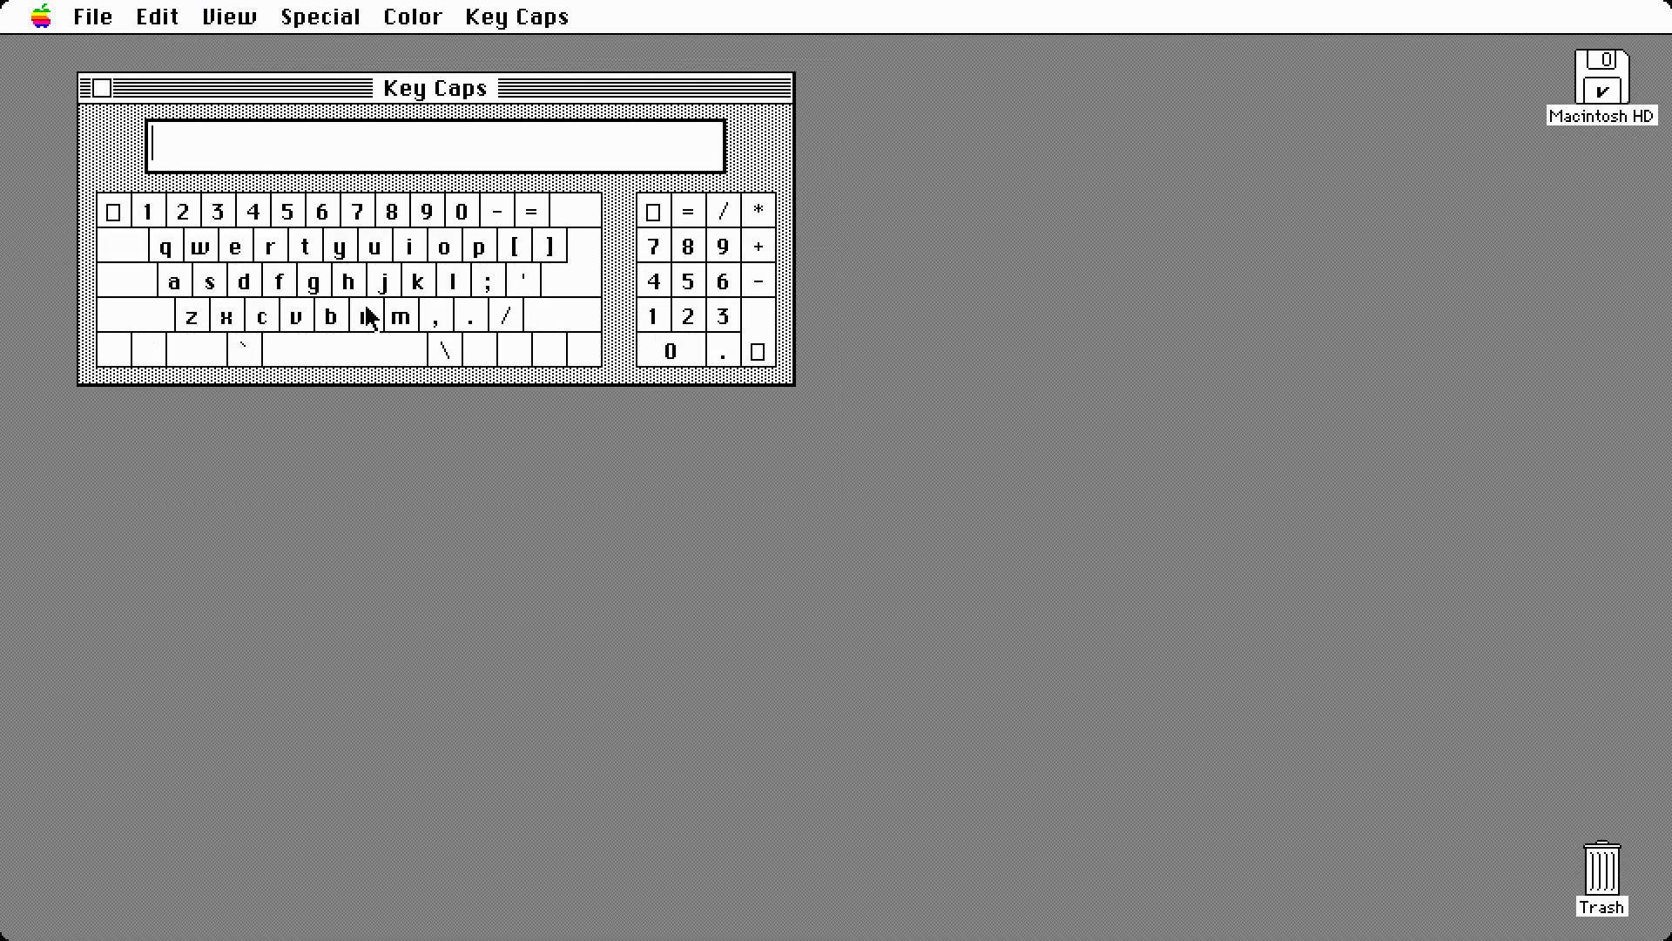
left_click(102, 87)
Step: Page through the Scrapbook to its last page, close it, and open Macintosh HD
left_click_drag(42, 17, 157, 271)
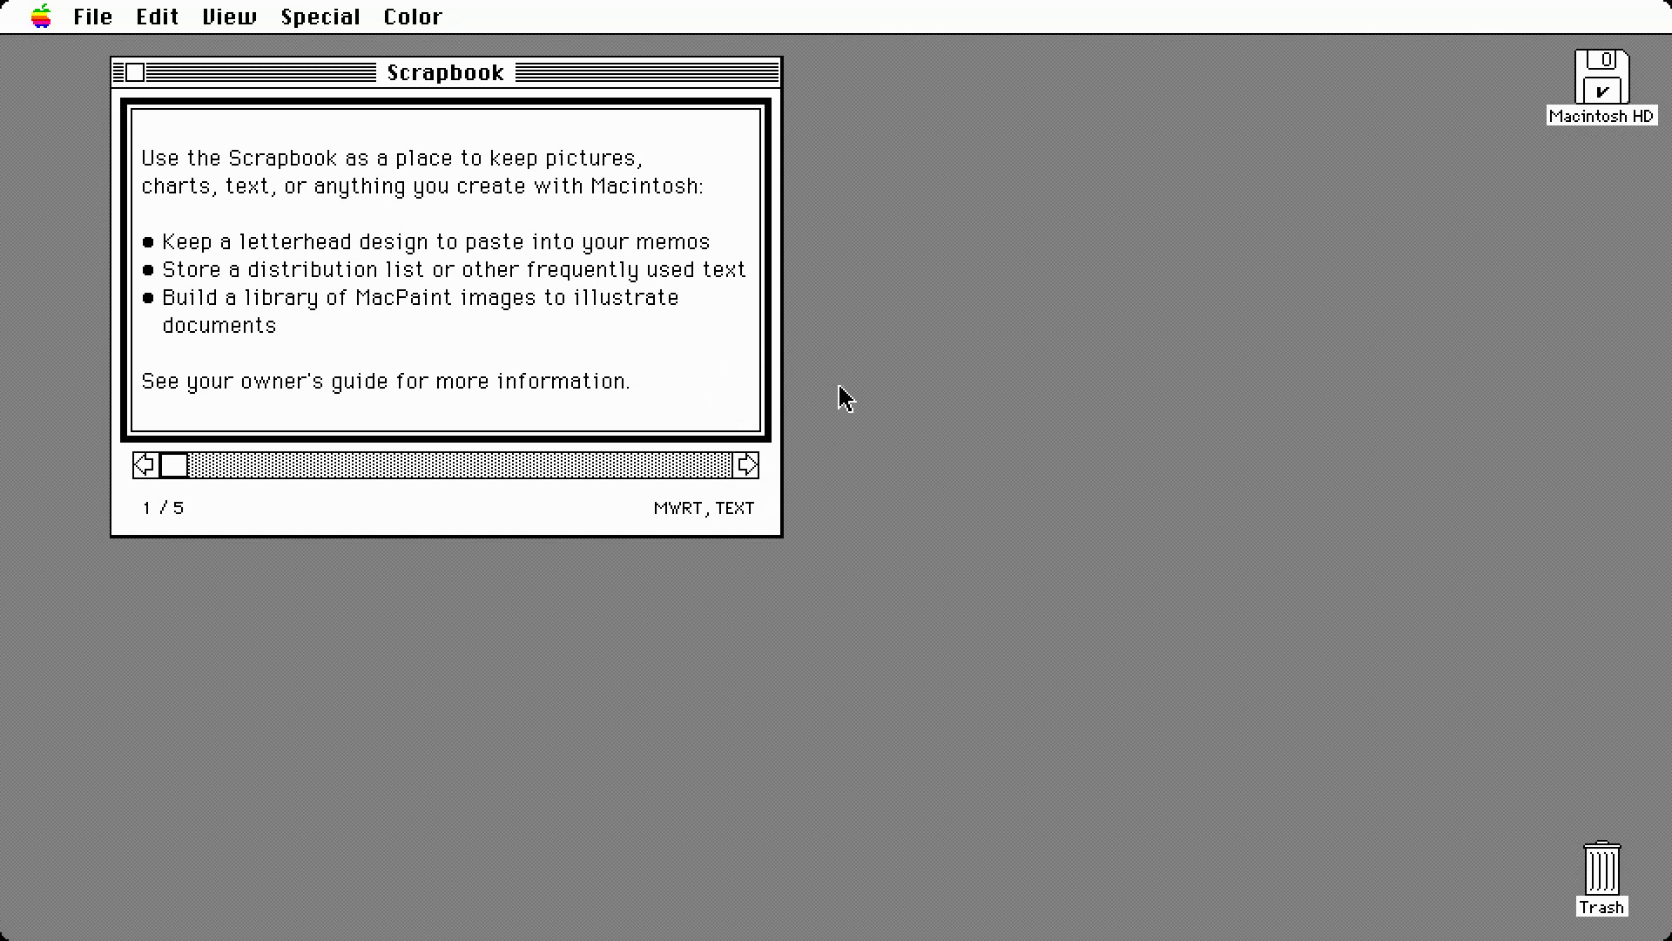
left_click(747, 466)
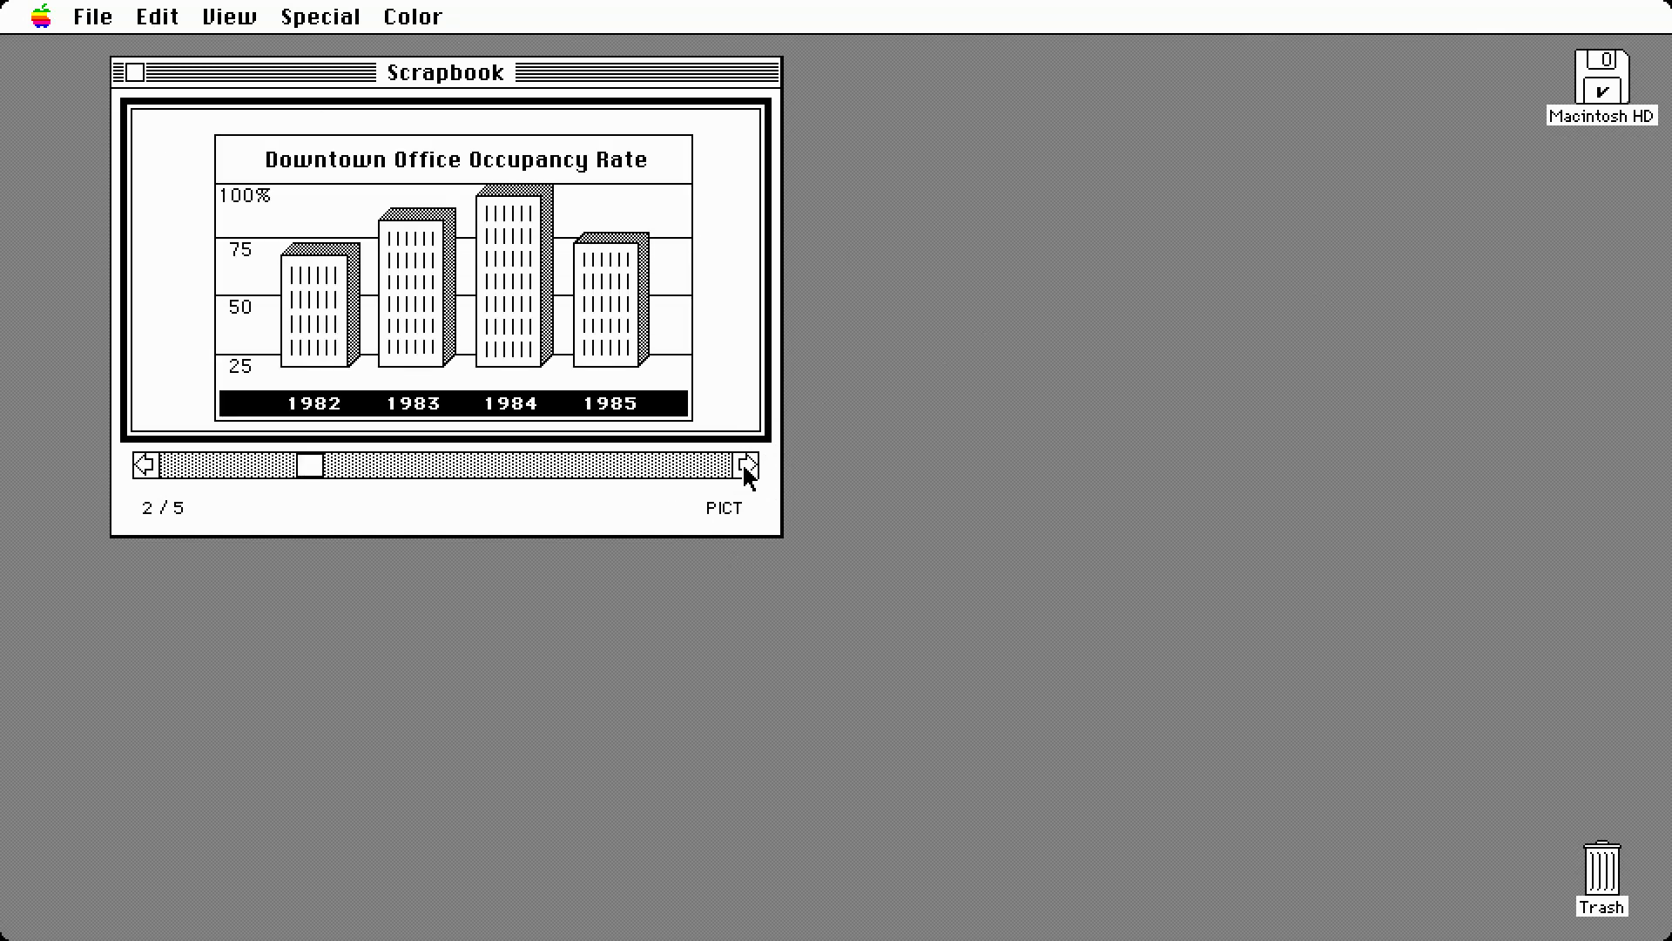
left_click(747, 466)
left_click(748, 466)
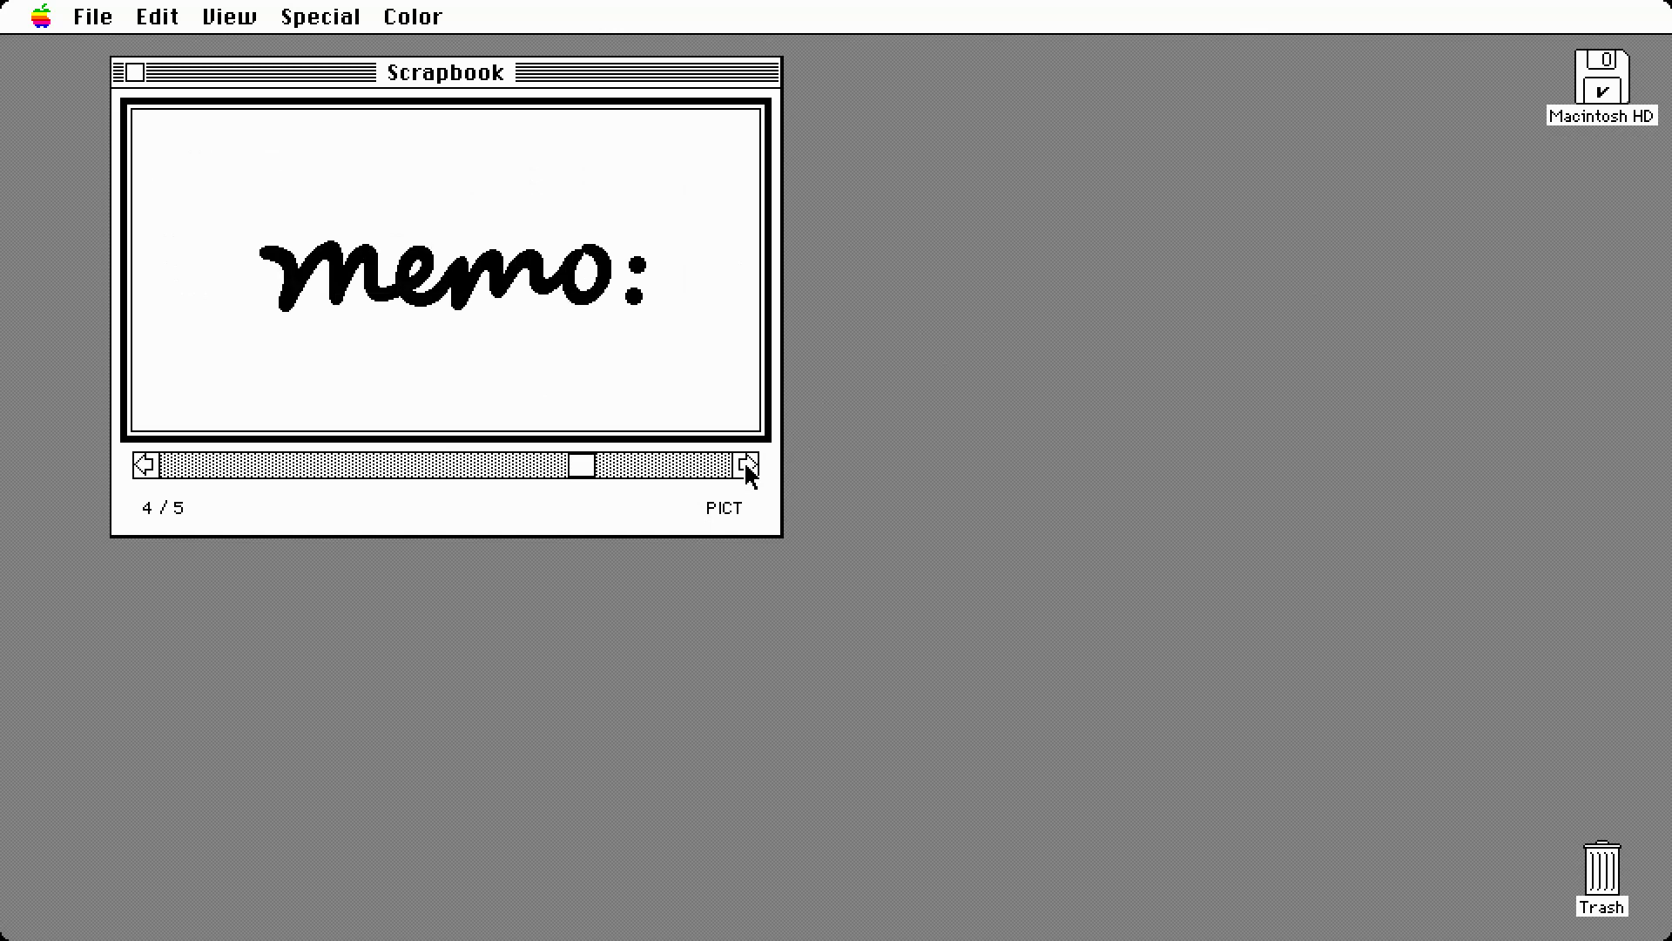
left_click(748, 466)
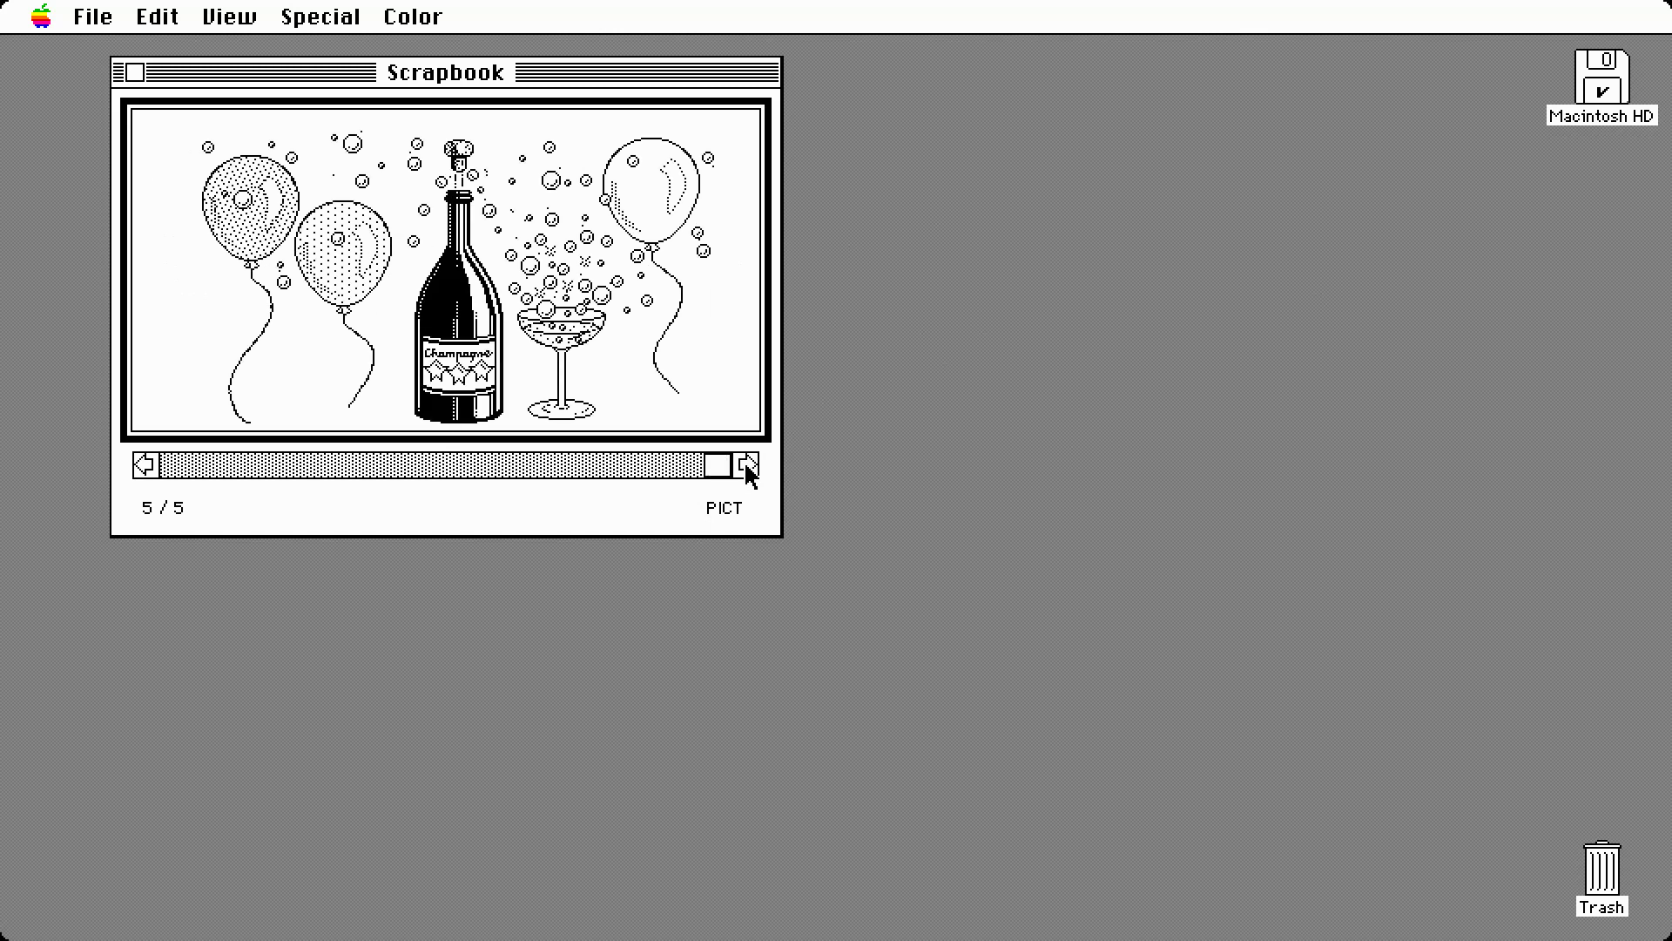
left_click(135, 73)
left_click(44, 19)
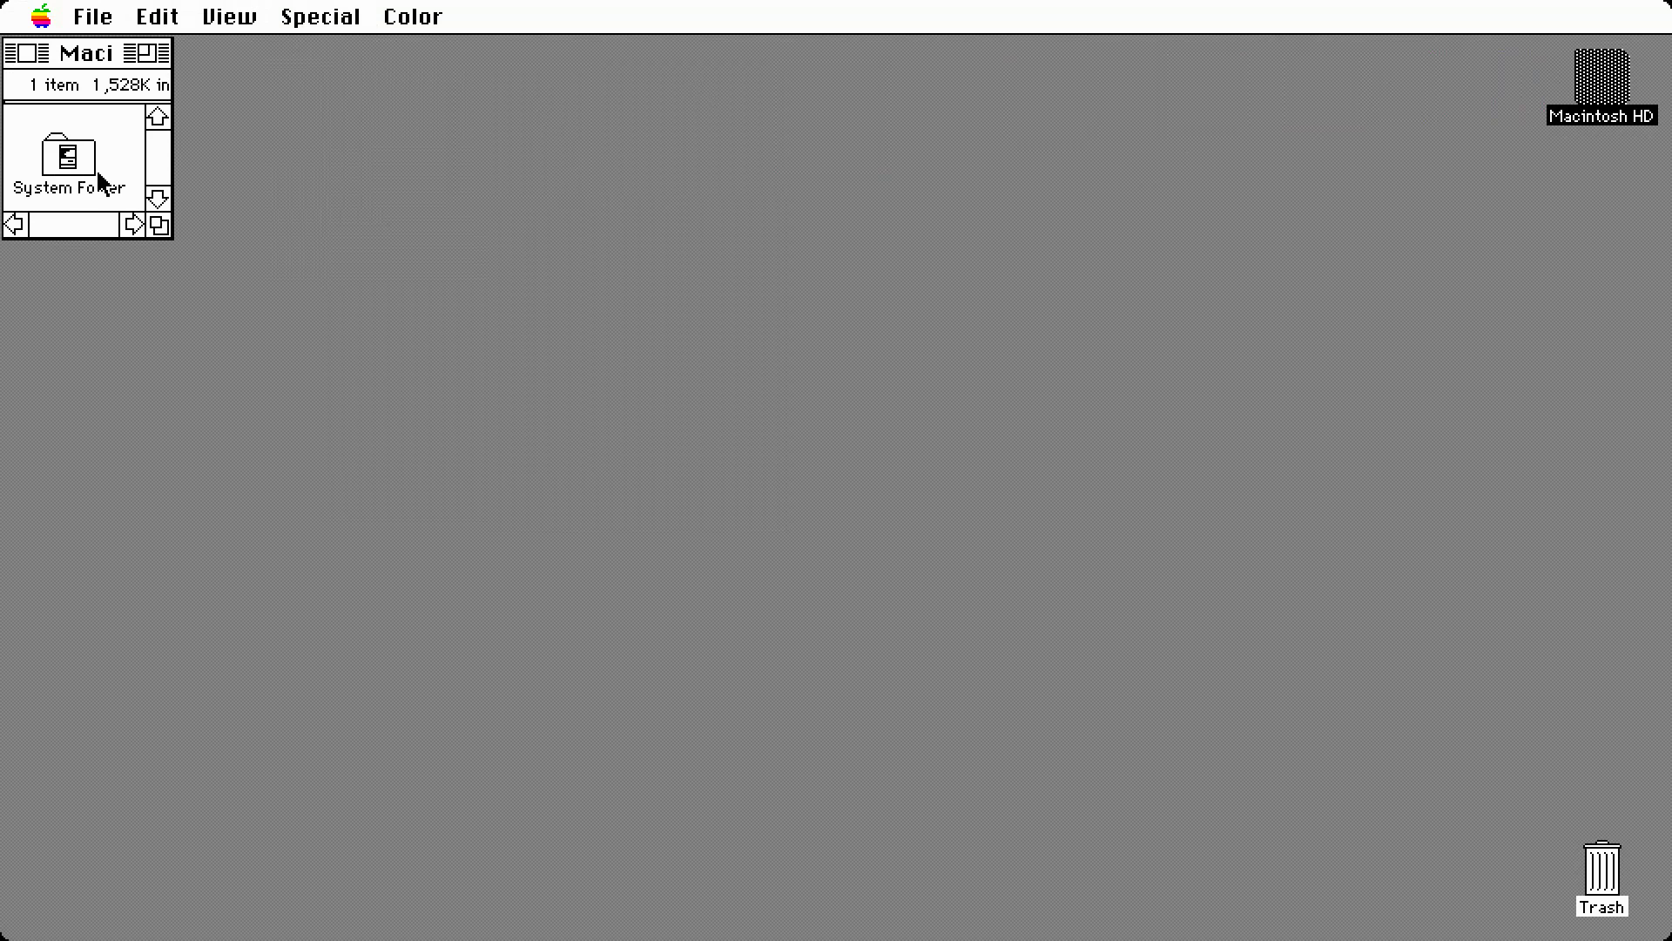
Step: Enlarge the Macintosh HD window and create an Empty Folder in its middle
left_click_drag(161, 228, 758, 504)
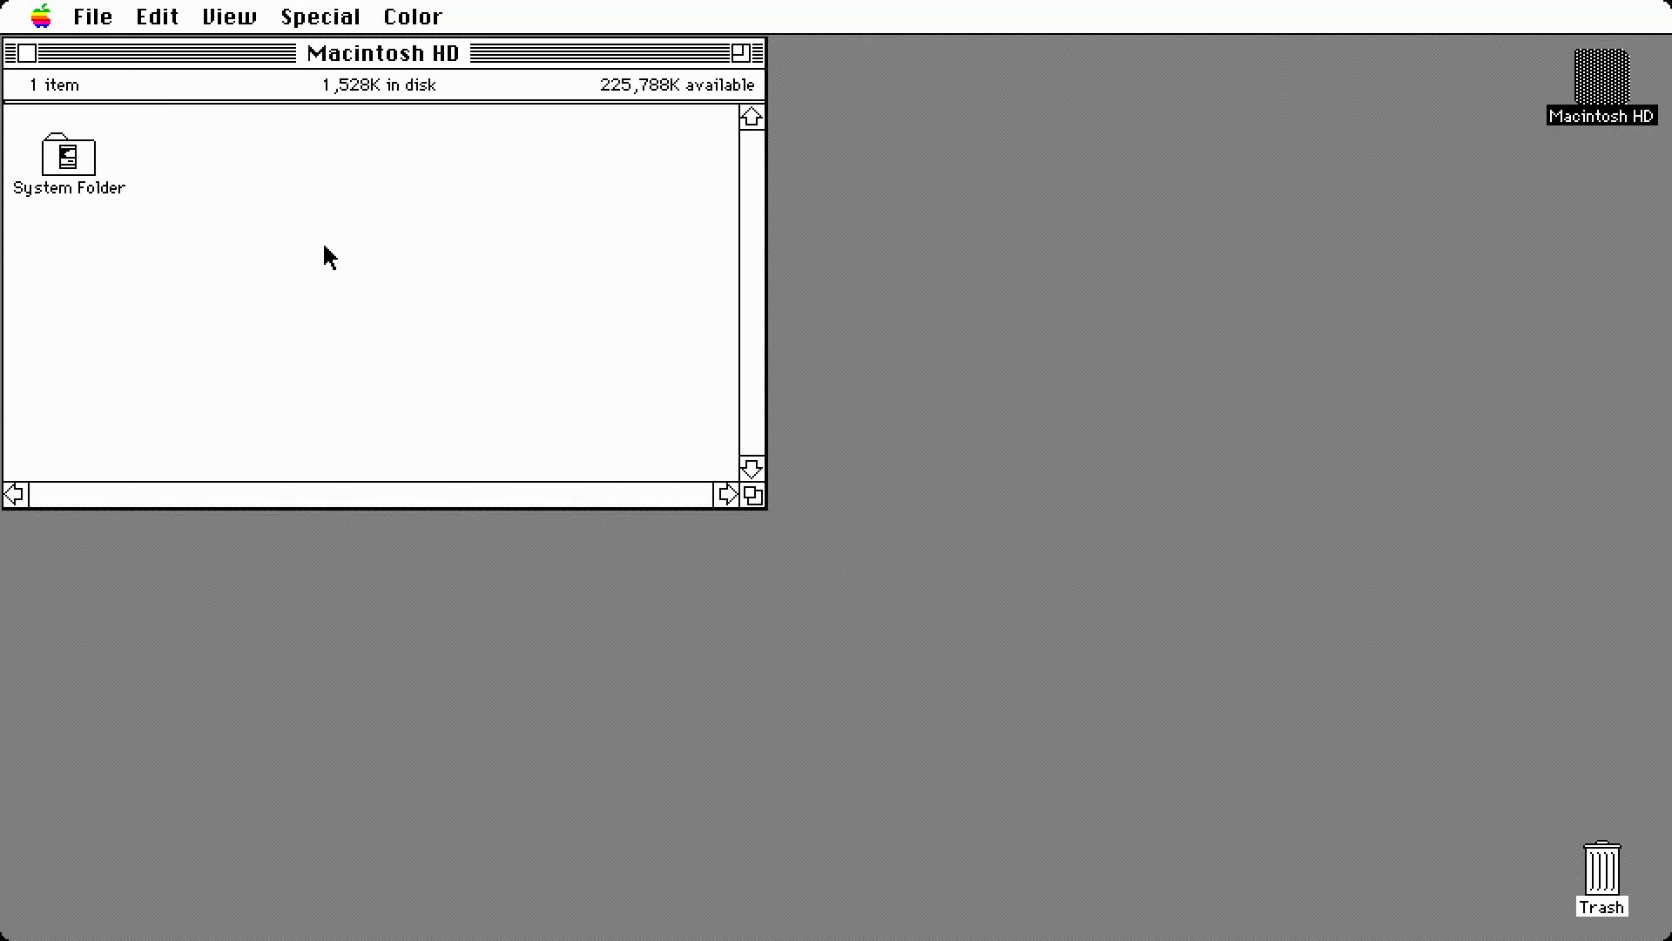
left_click(322, 20)
left_click_drag(323, 21, 123, 44)
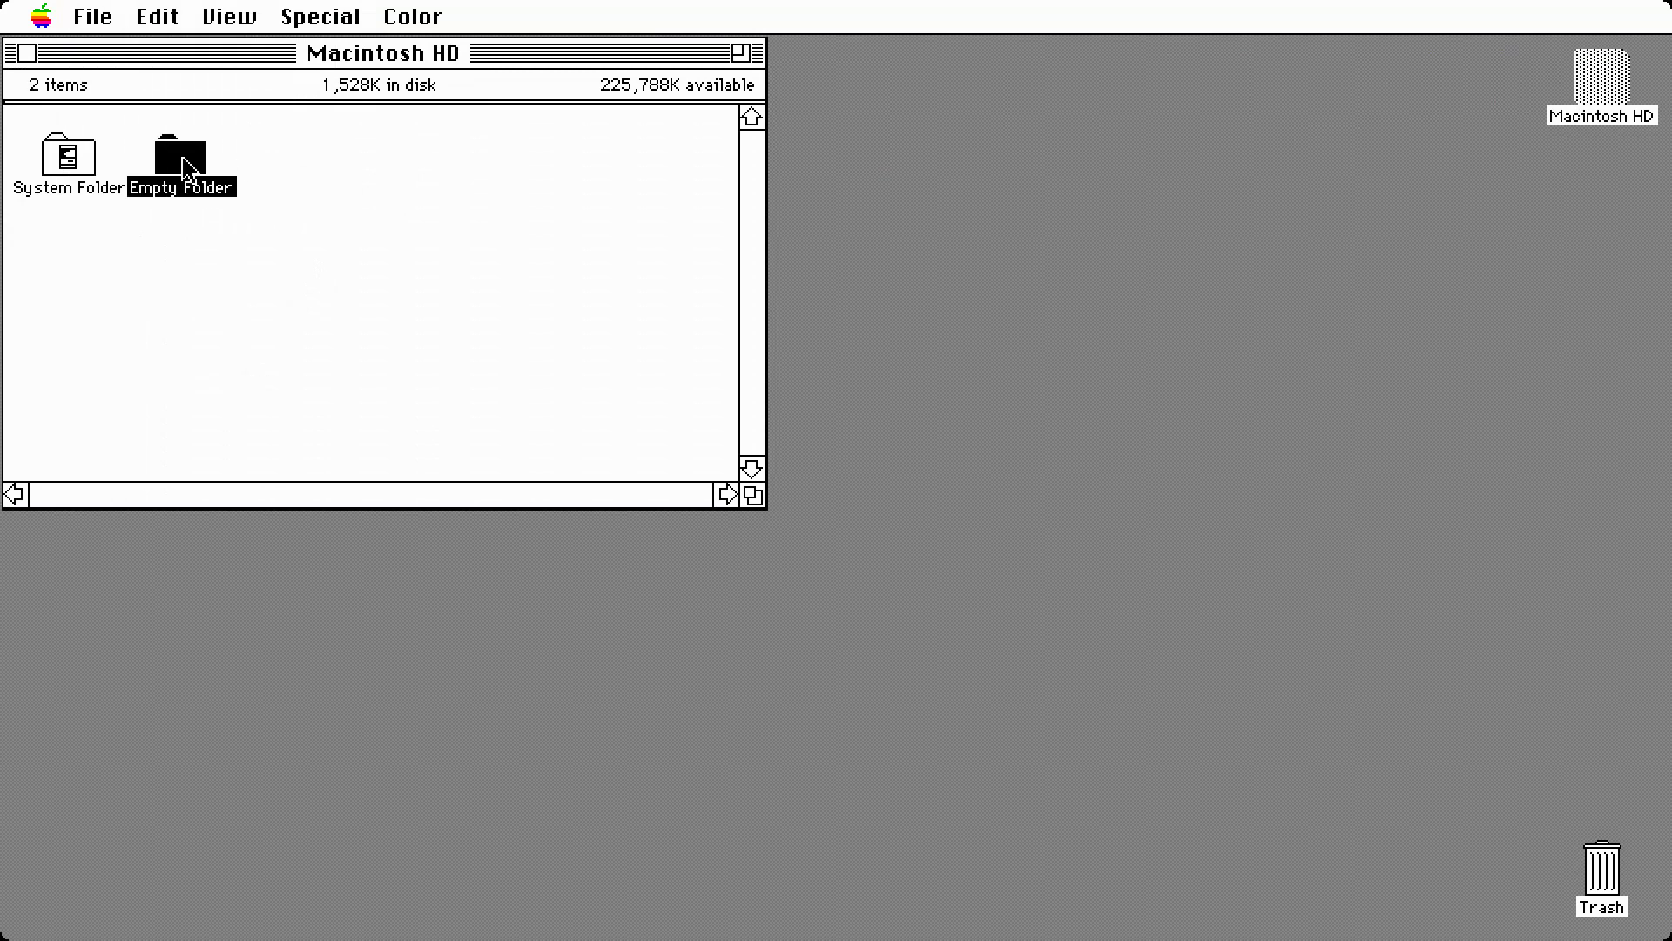
left_click_drag(177, 165, 489, 172)
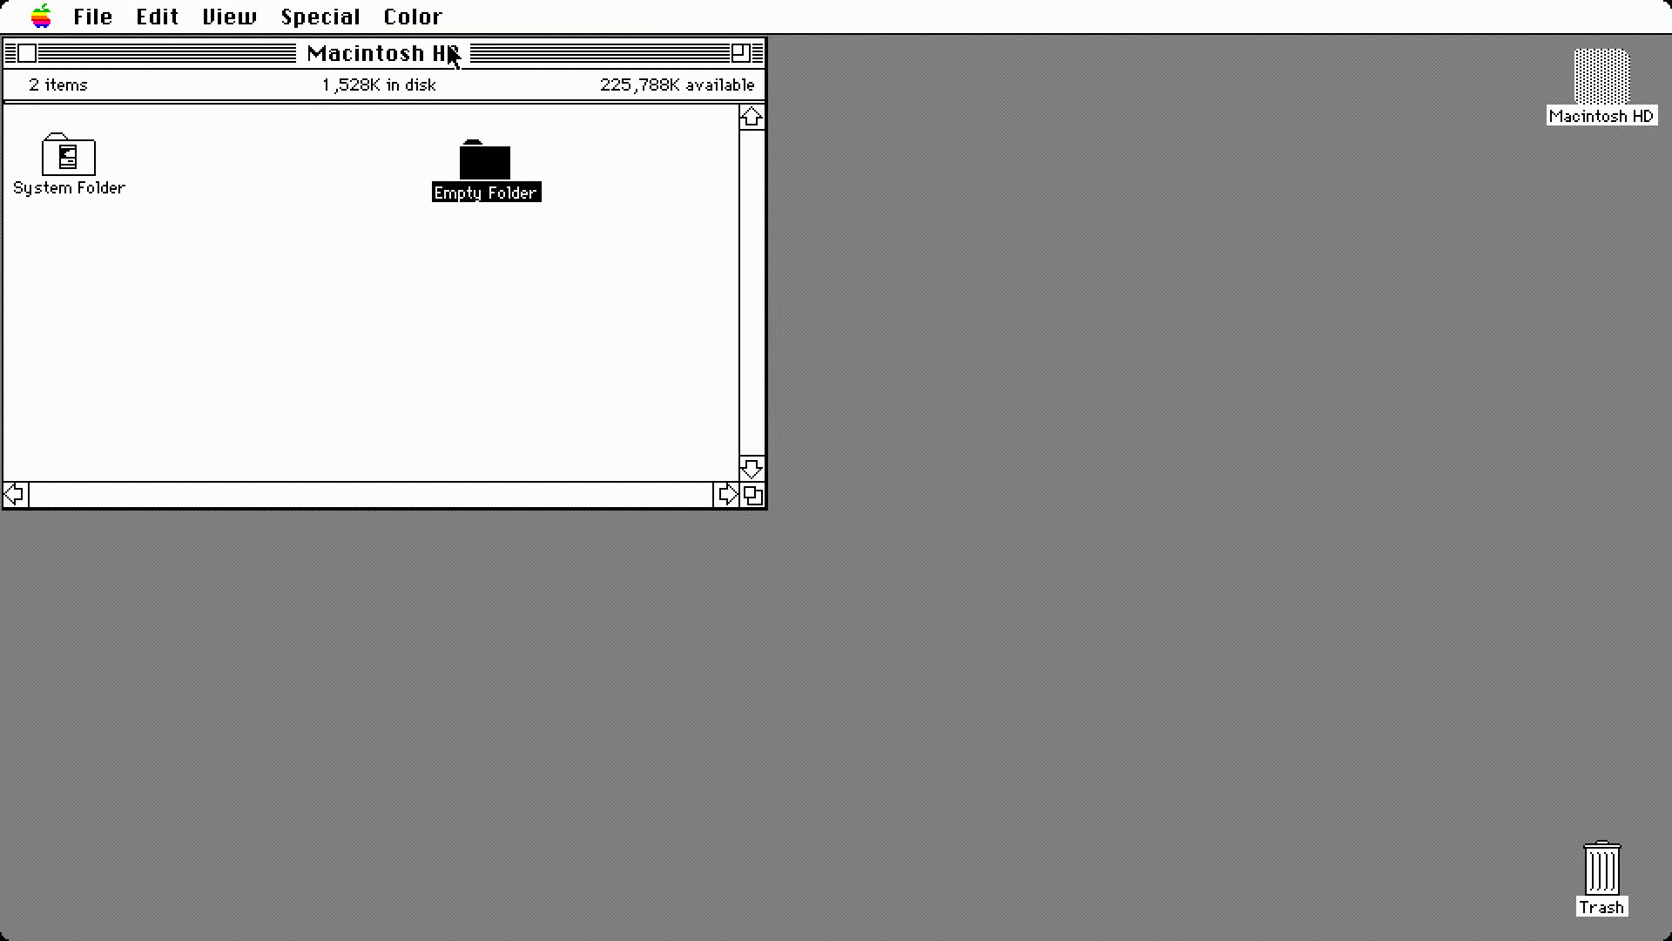
Step: Colour Empty Folder orange, red, light blue, green, then brown from the Color menu
left_click(429, 15)
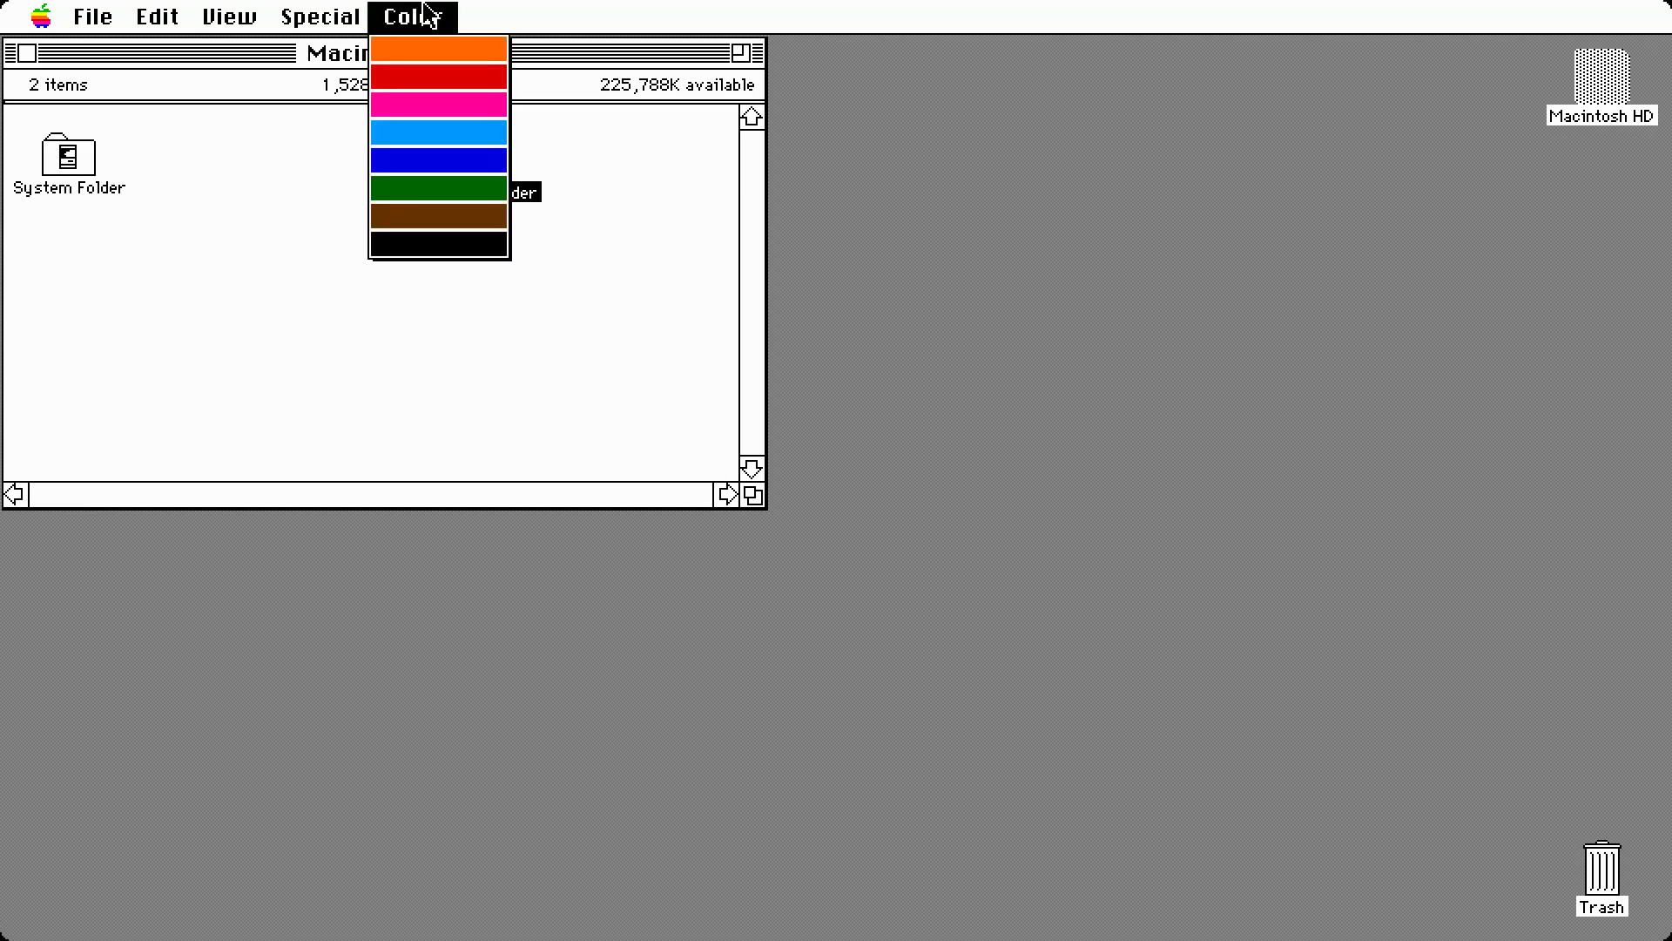
left_click(453, 52)
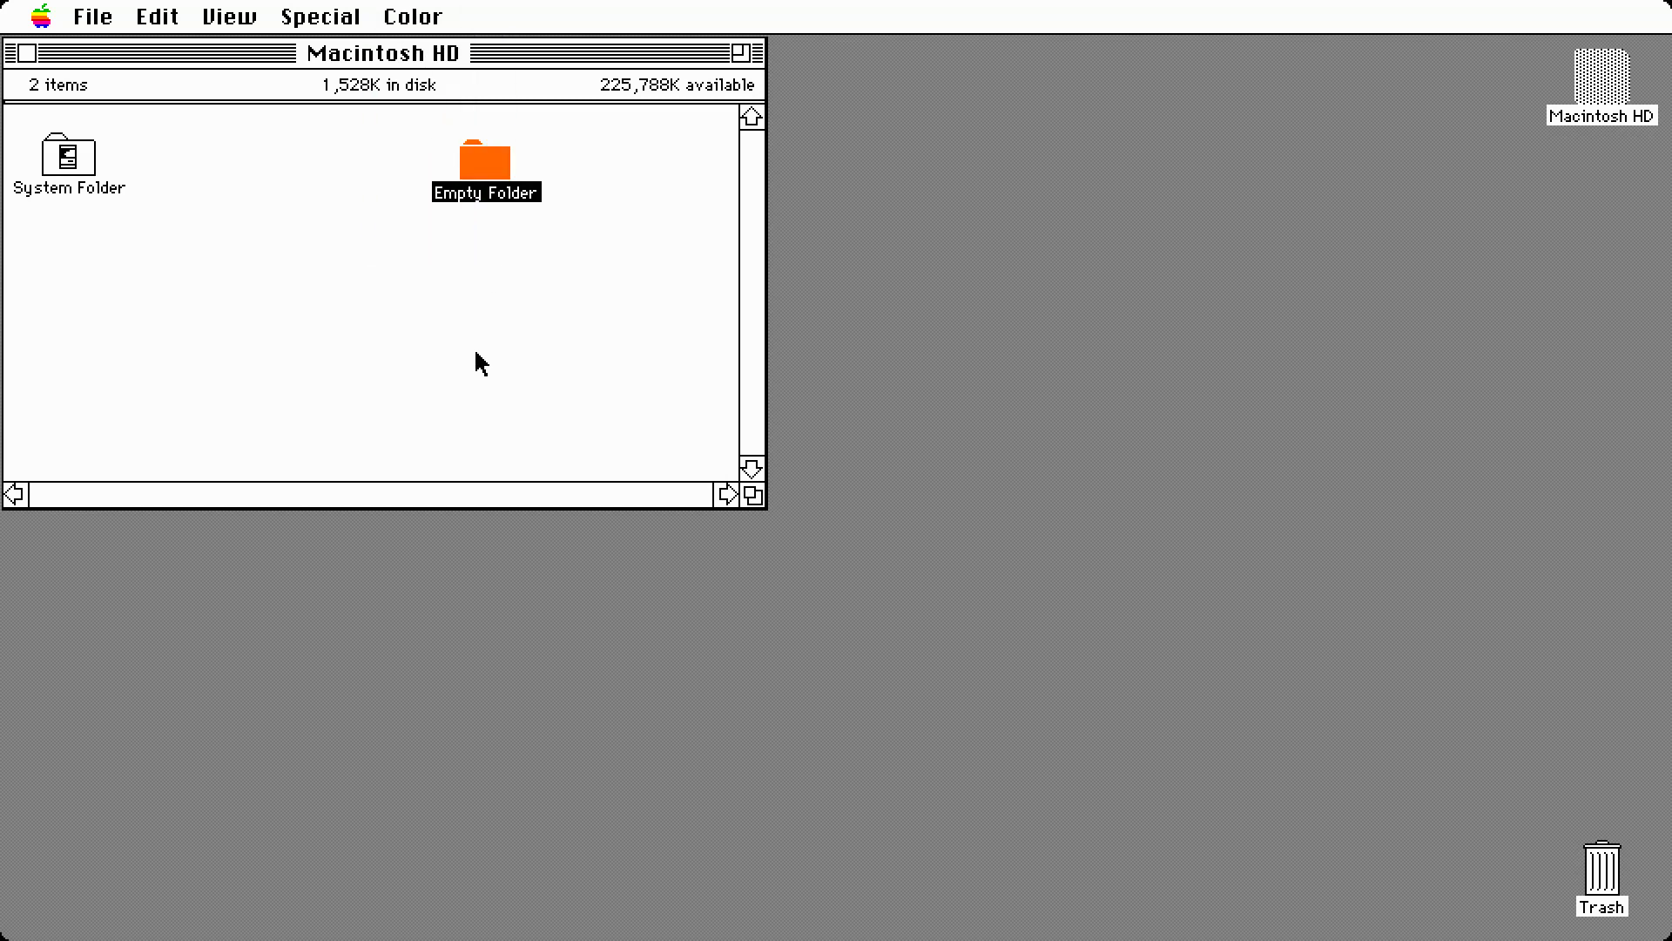
left_click(486, 174)
left_click_drag(413, 16, 463, 190)
left_click(383, 209)
left_click(397, 65)
left_click(485, 161)
left_click_drag(419, 16, 451, 220)
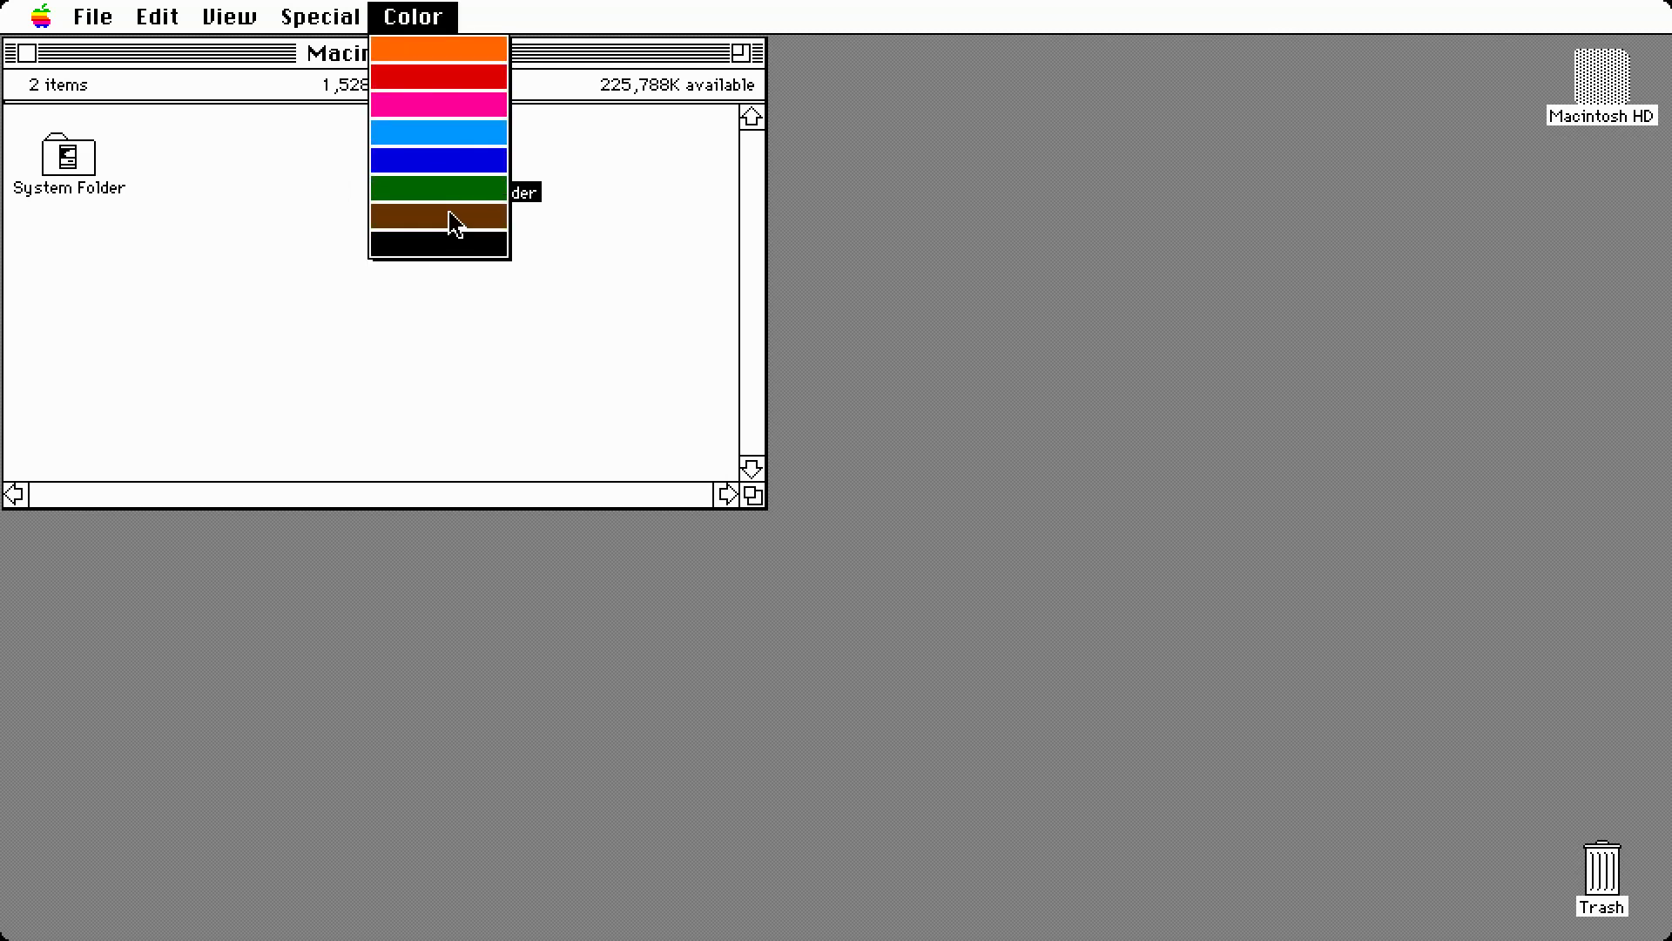
left_click_drag(411, 21, 435, 250)
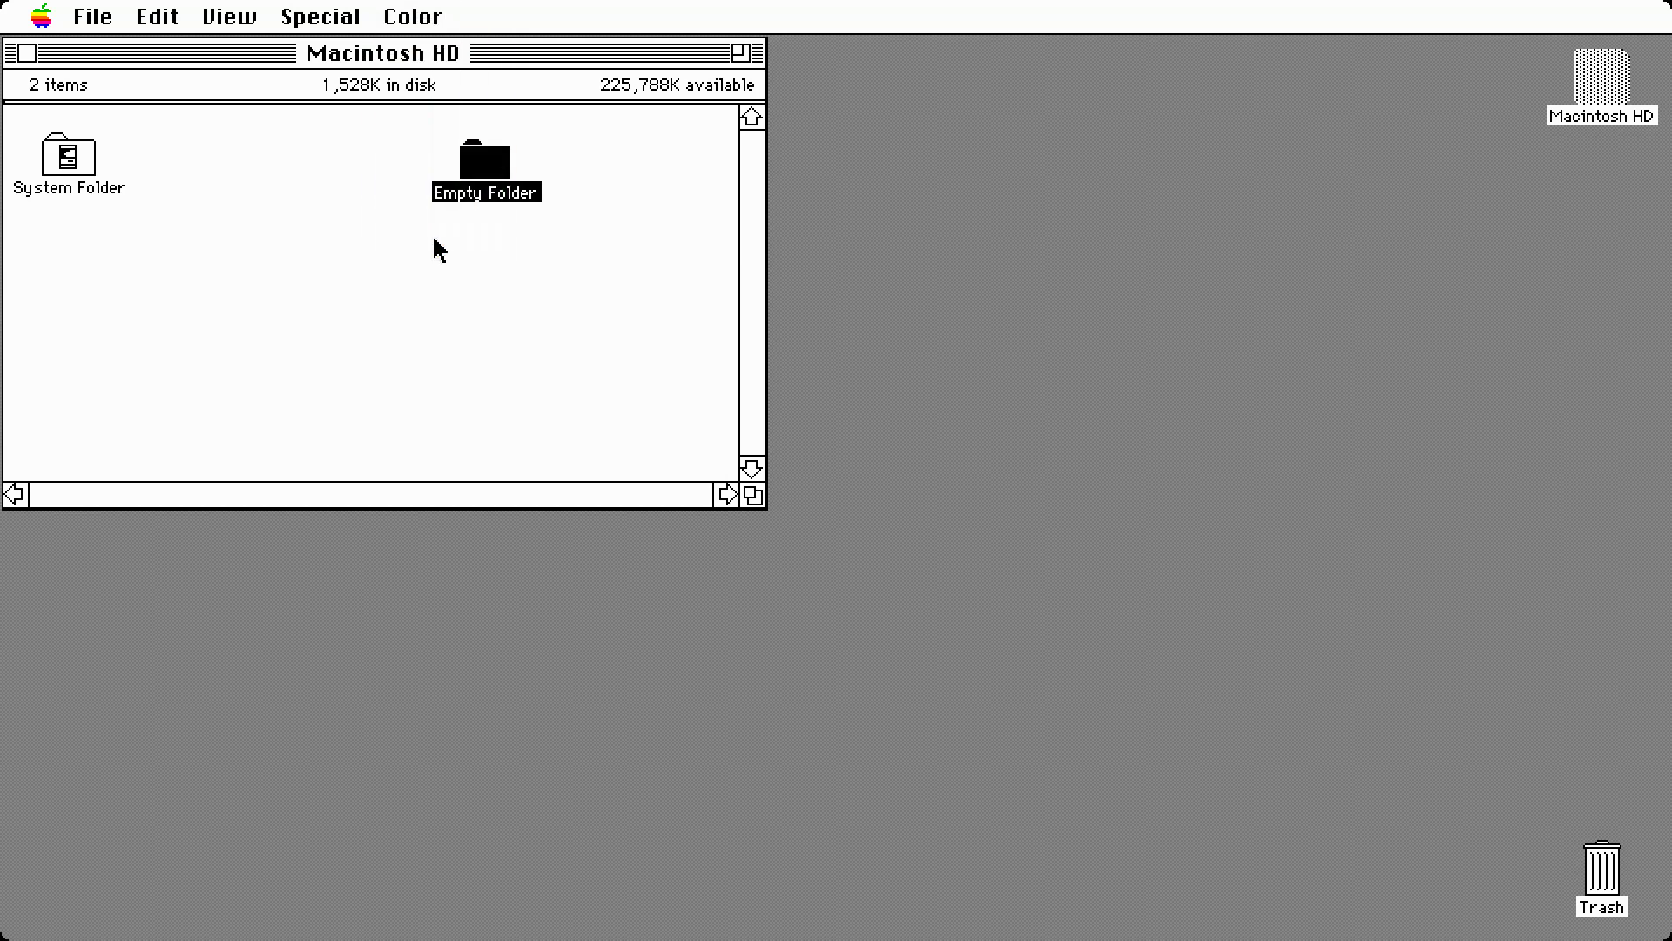
left_click(541, 261)
Step: Move Empty Folder further left in the Macintosh HD window and nudge it into place
left_click_drag(45, 20, 48, 25)
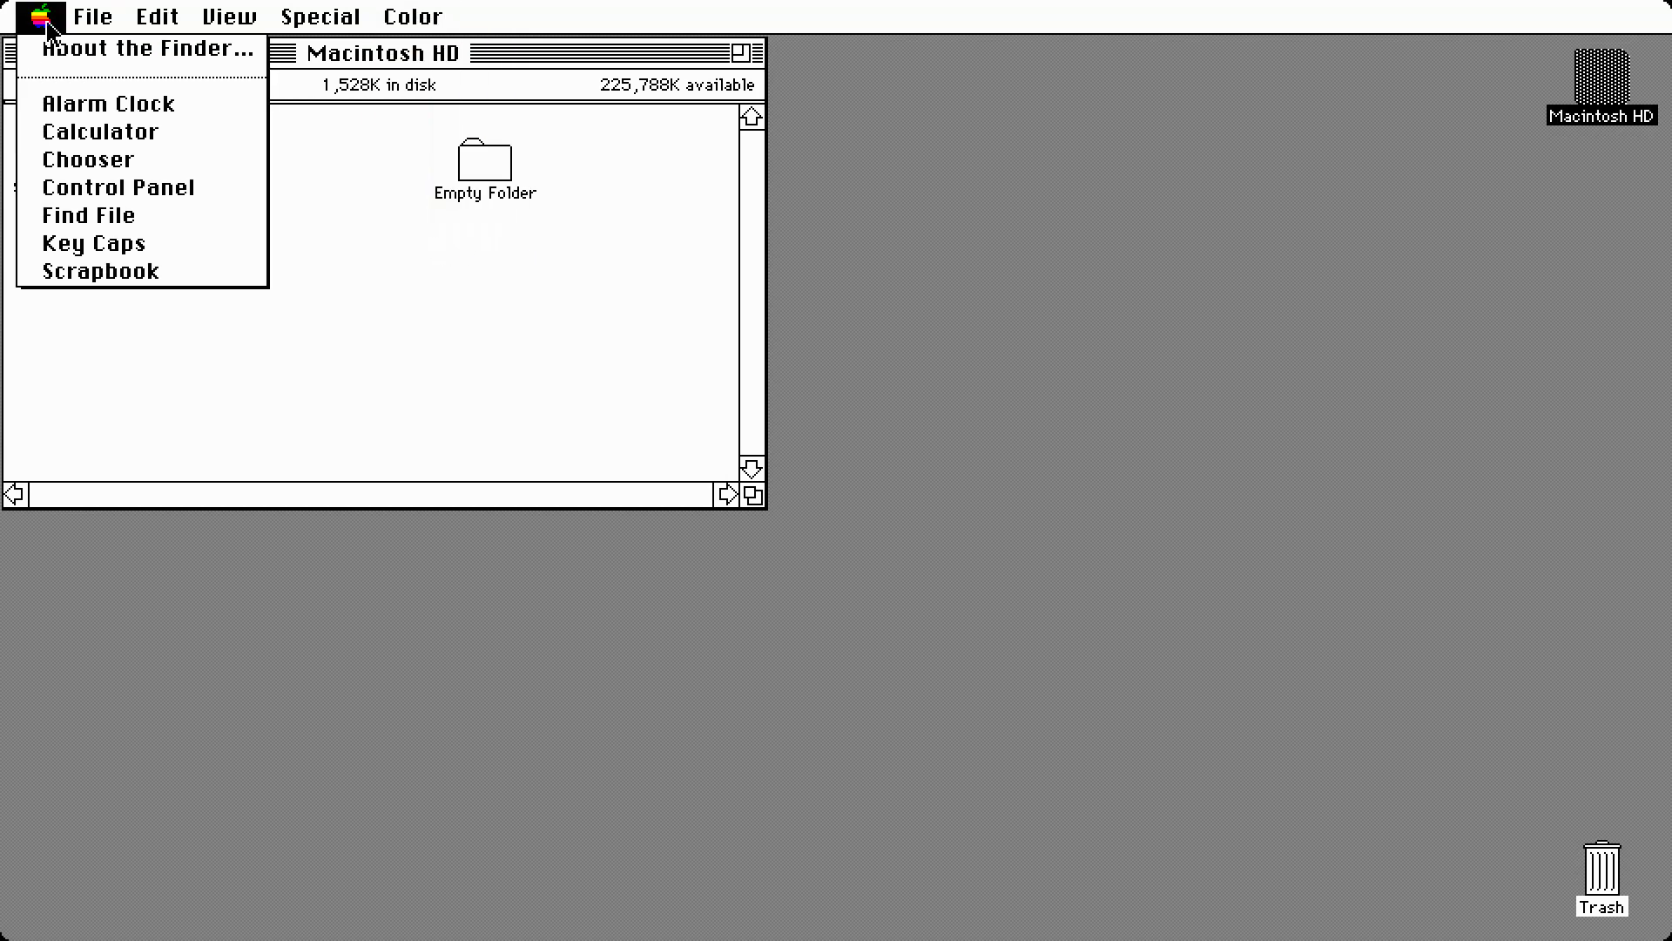
left_click_drag(48, 26, 273, 134)
left_click(485, 161)
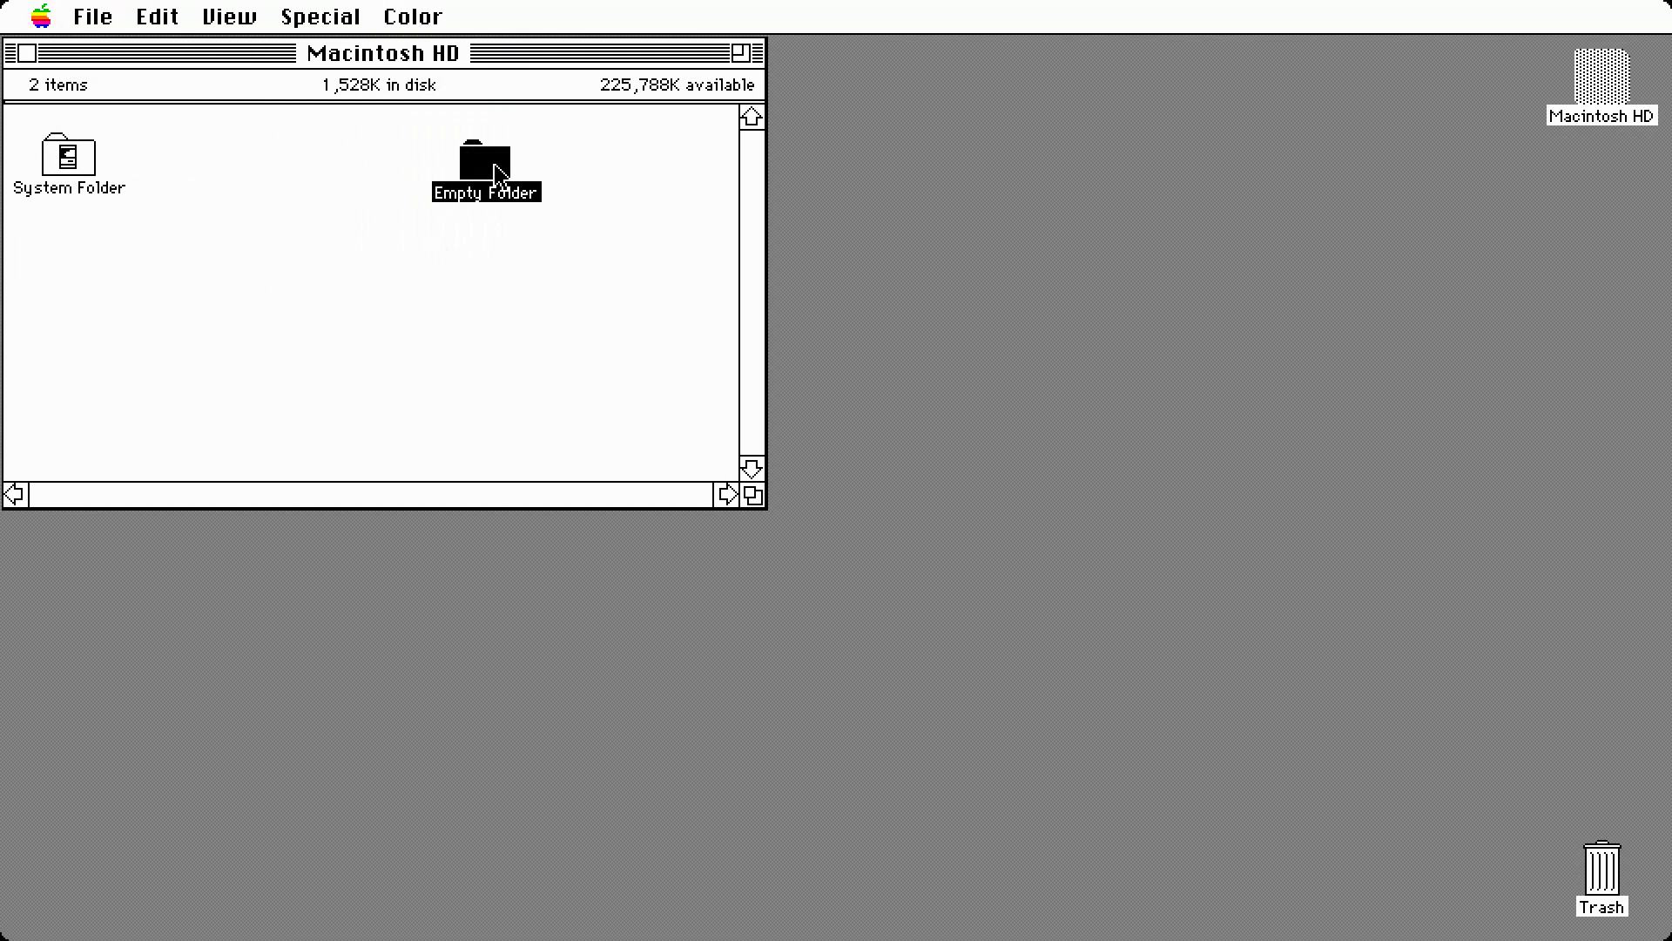
left_click_drag(496, 170, 298, 154)
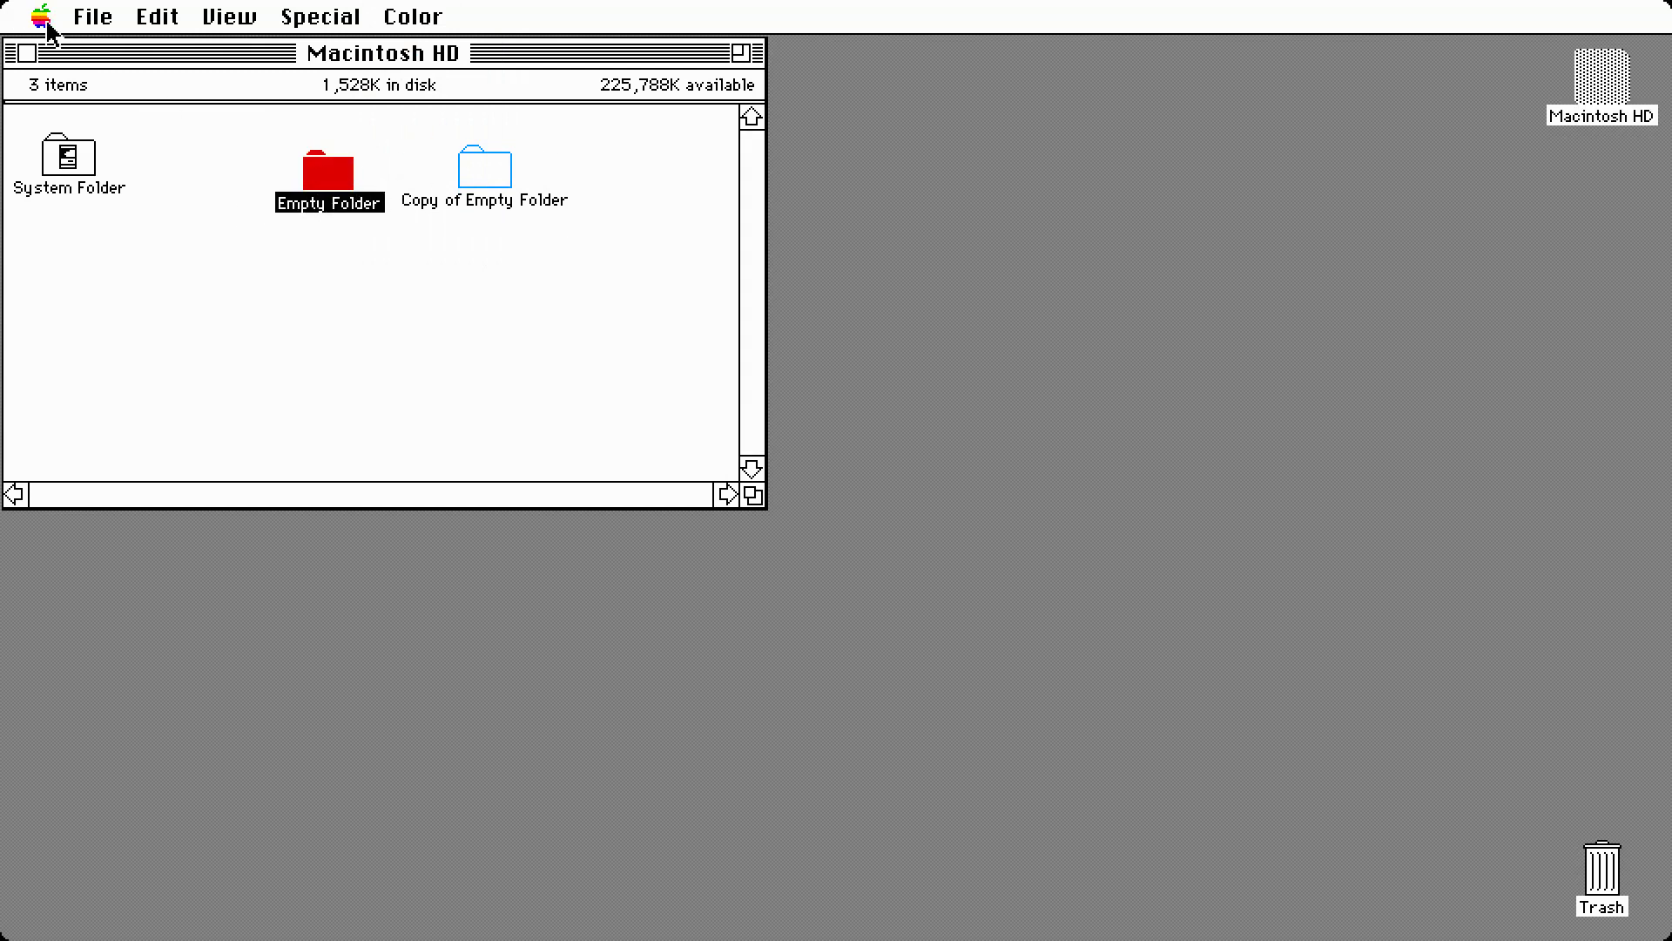
left_click(41, 16)
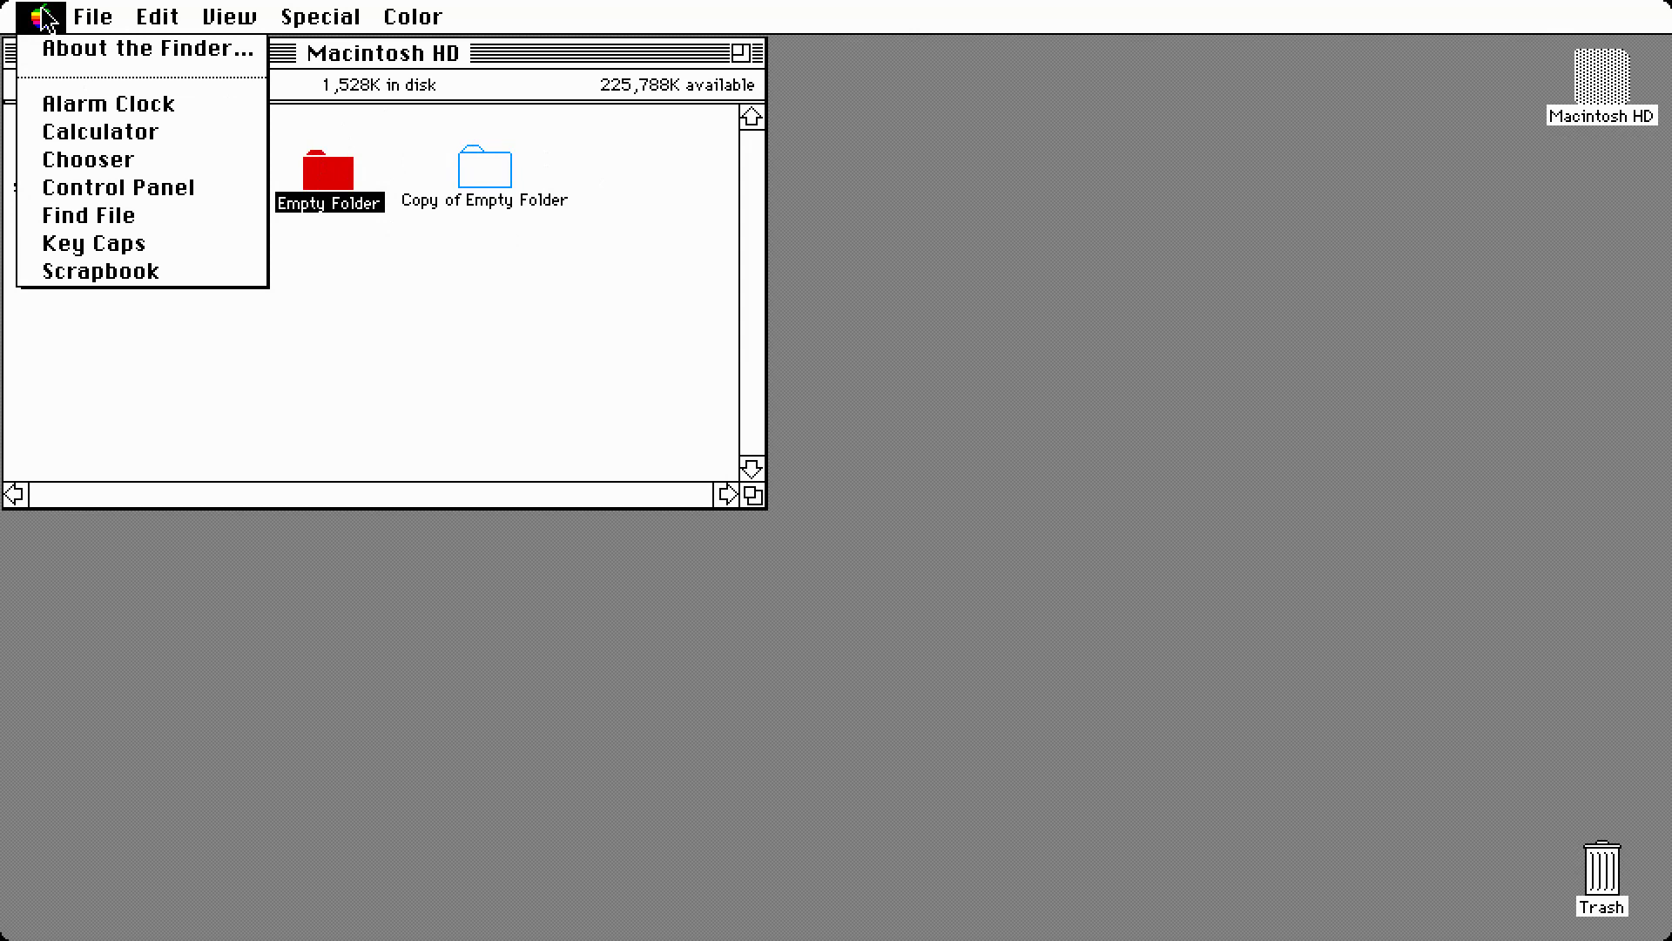
left_click(41, 16)
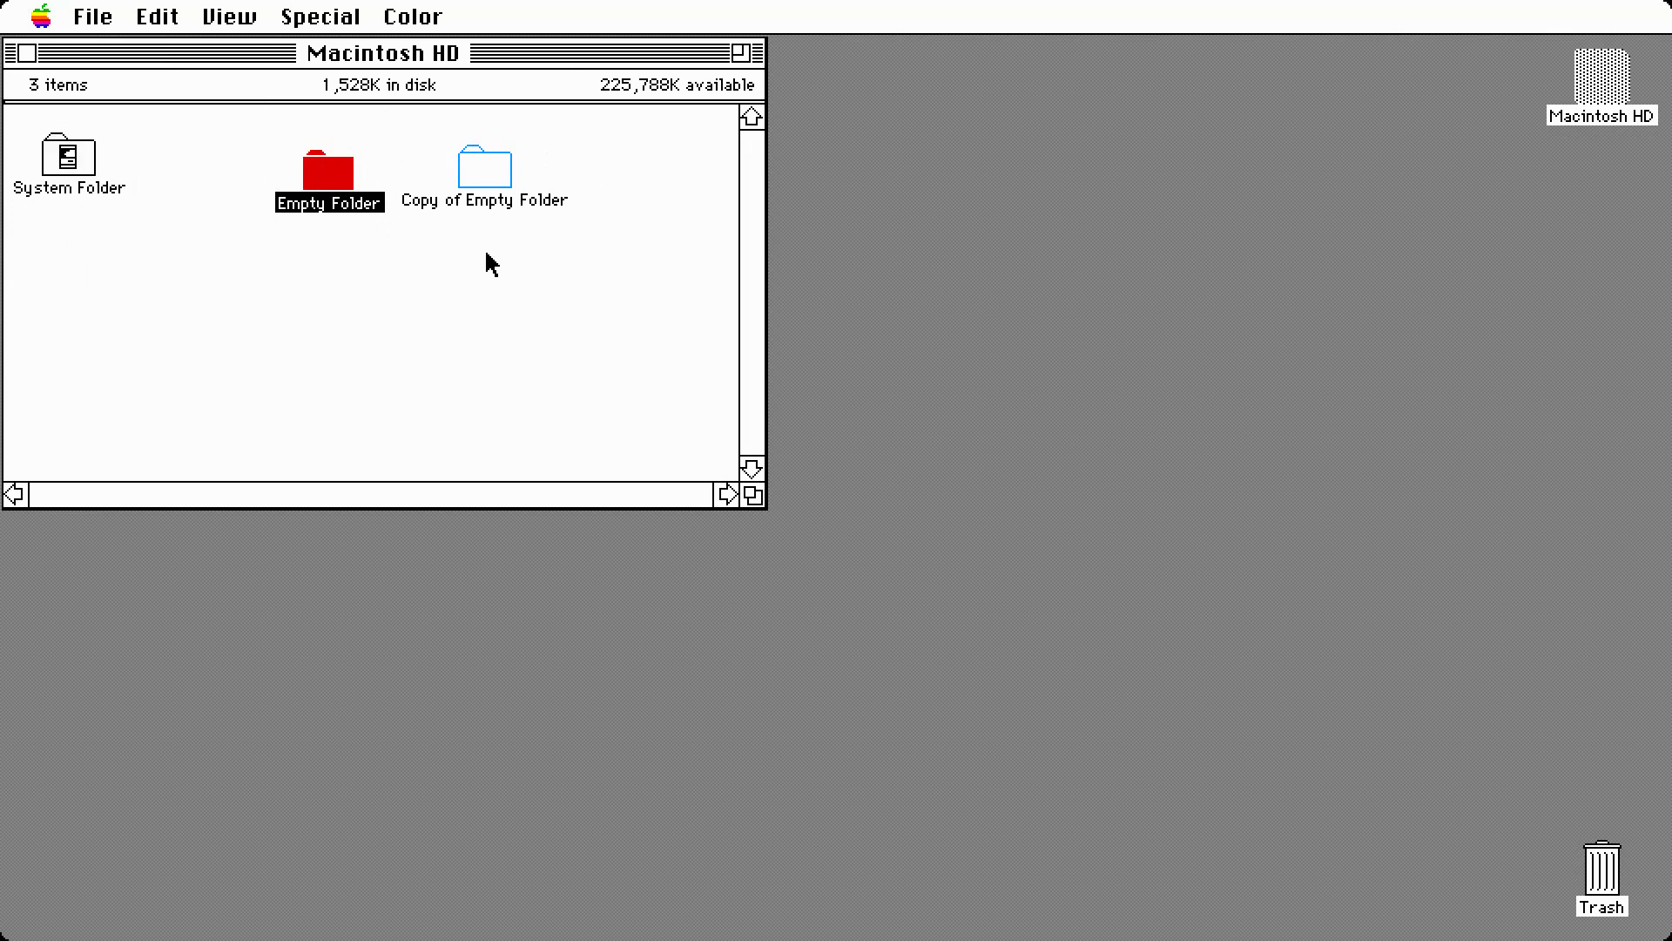
left_click_drag(333, 178, 341, 173)
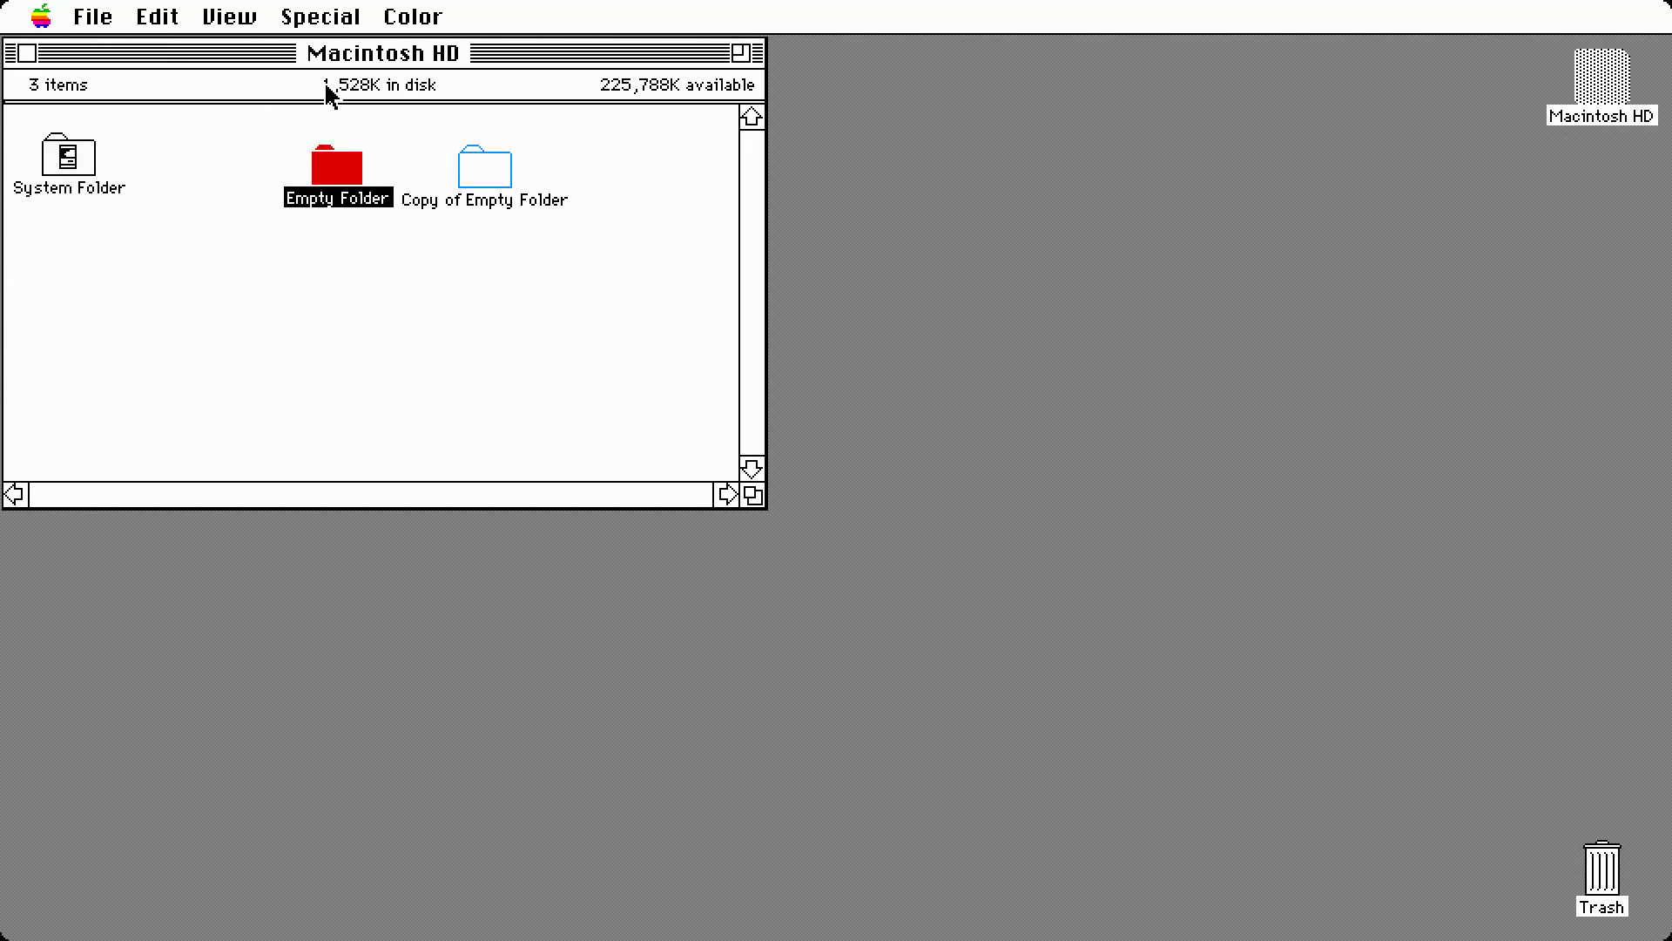
left_click(41, 17)
left_click(41, 17)
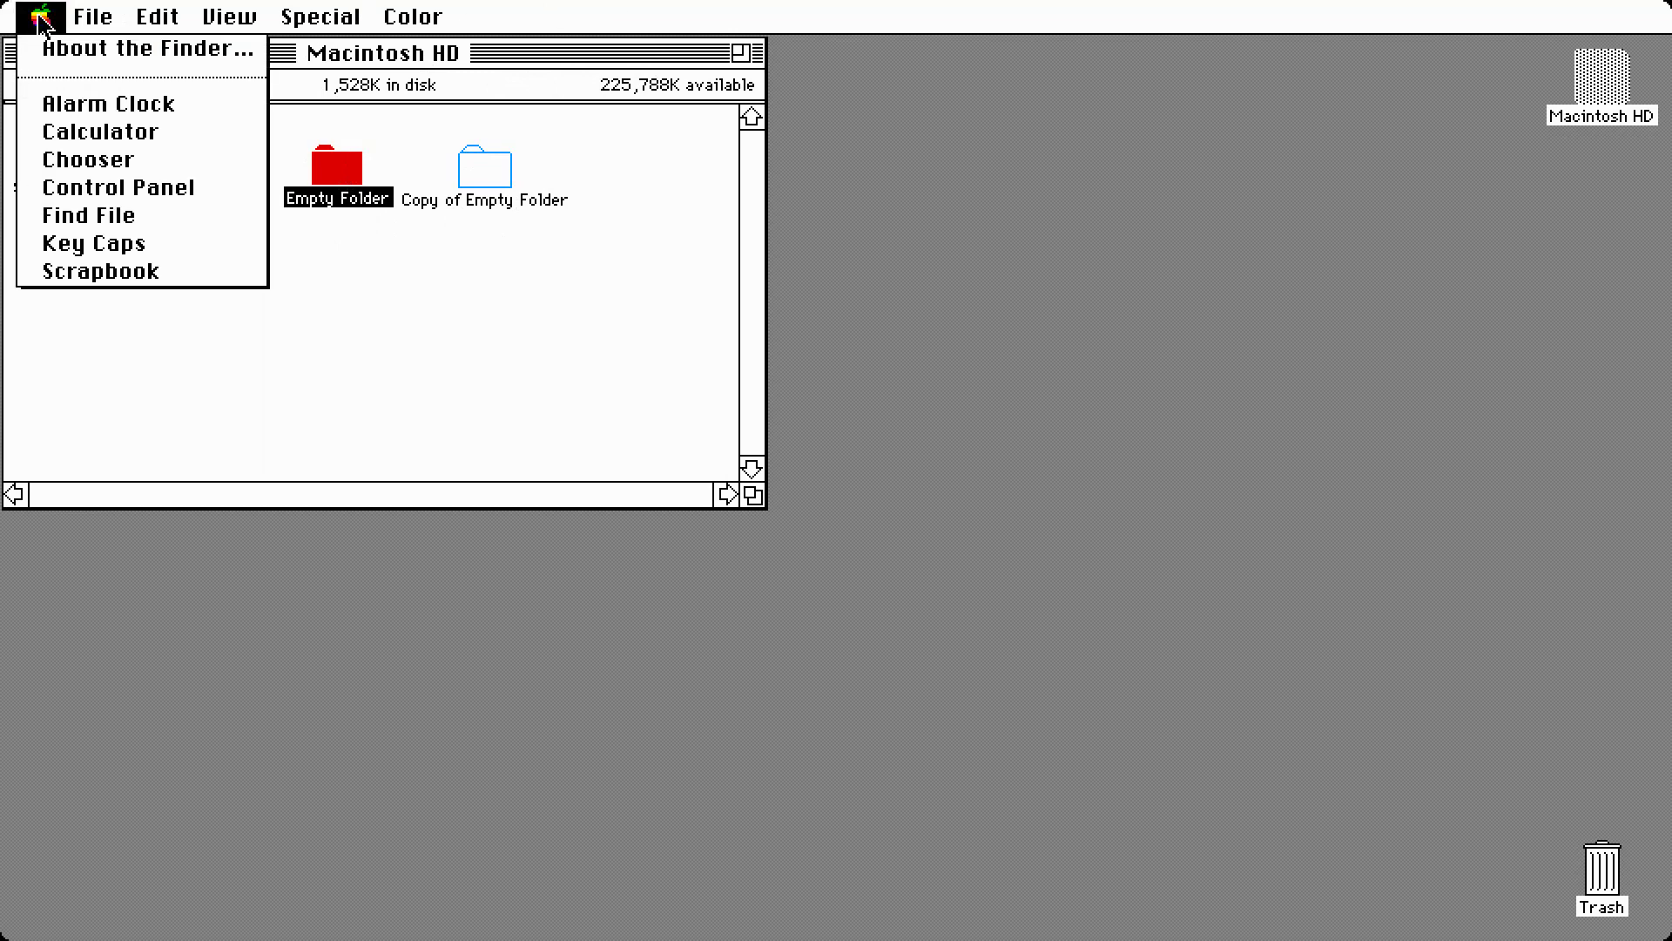
Step: Open the Control Panel and apply a desktop pattern edited with a green dot
left_click_drag(41, 16, 117, 180)
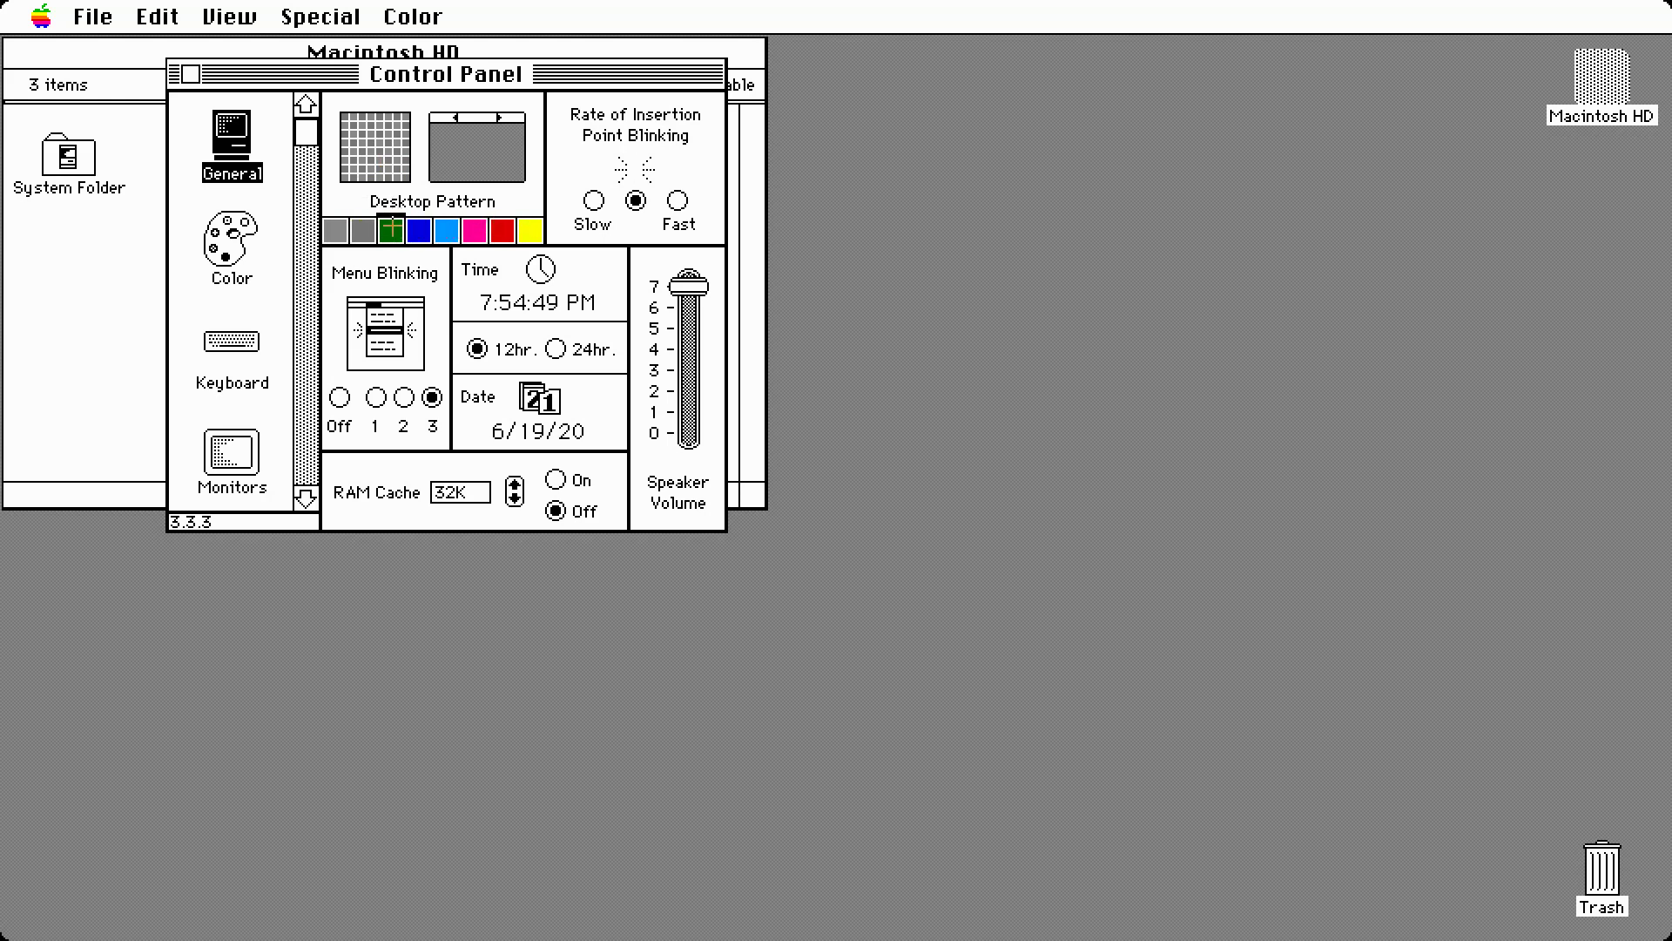
left_click(363, 231)
left_click(391, 230)
left_click(380, 152)
left_click(488, 142)
Step: Try the purple and orange stock desktop patterns, ending on the teal one
left_click(475, 166)
left_click(498, 117)
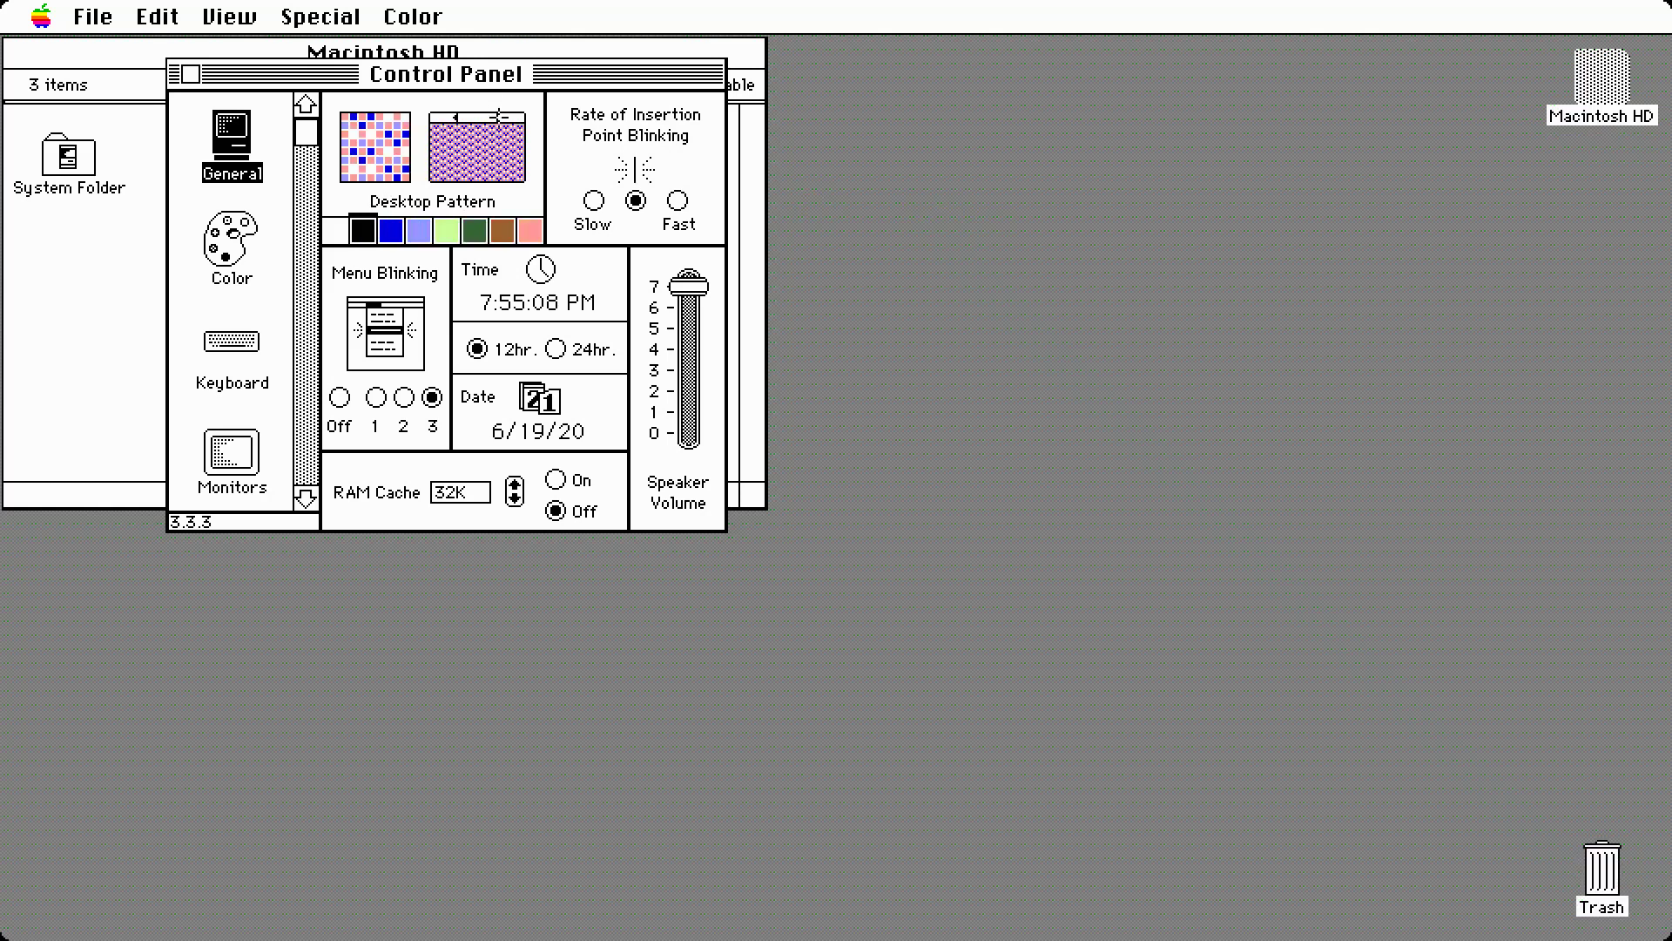
left_click(478, 157)
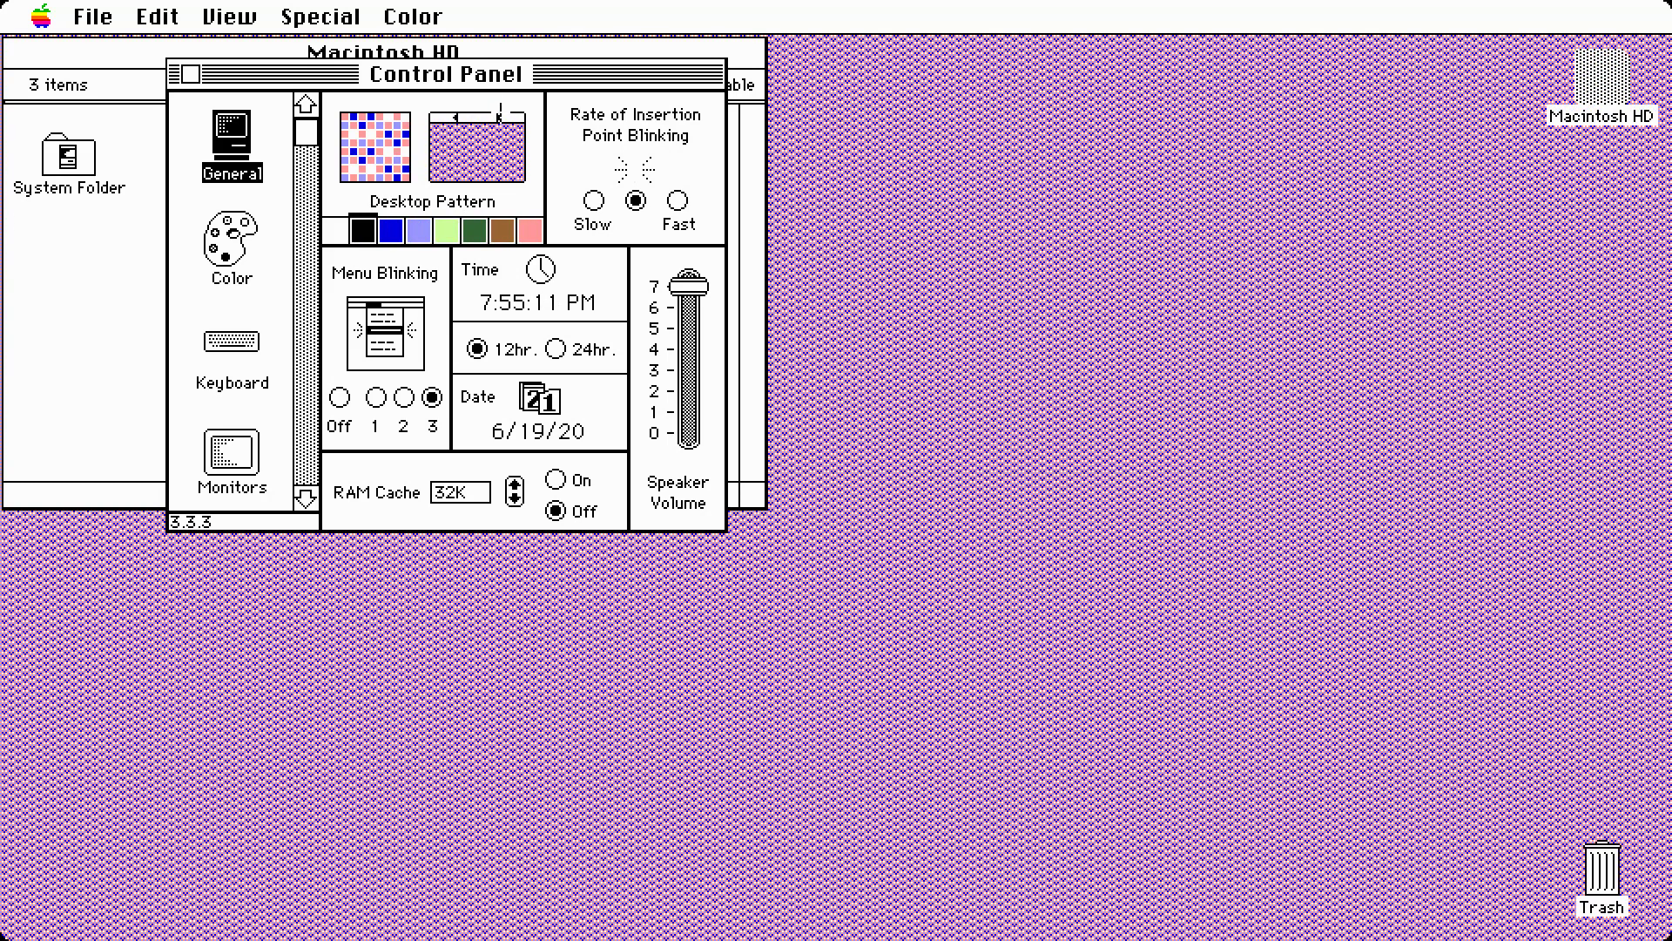
left_click(500, 114)
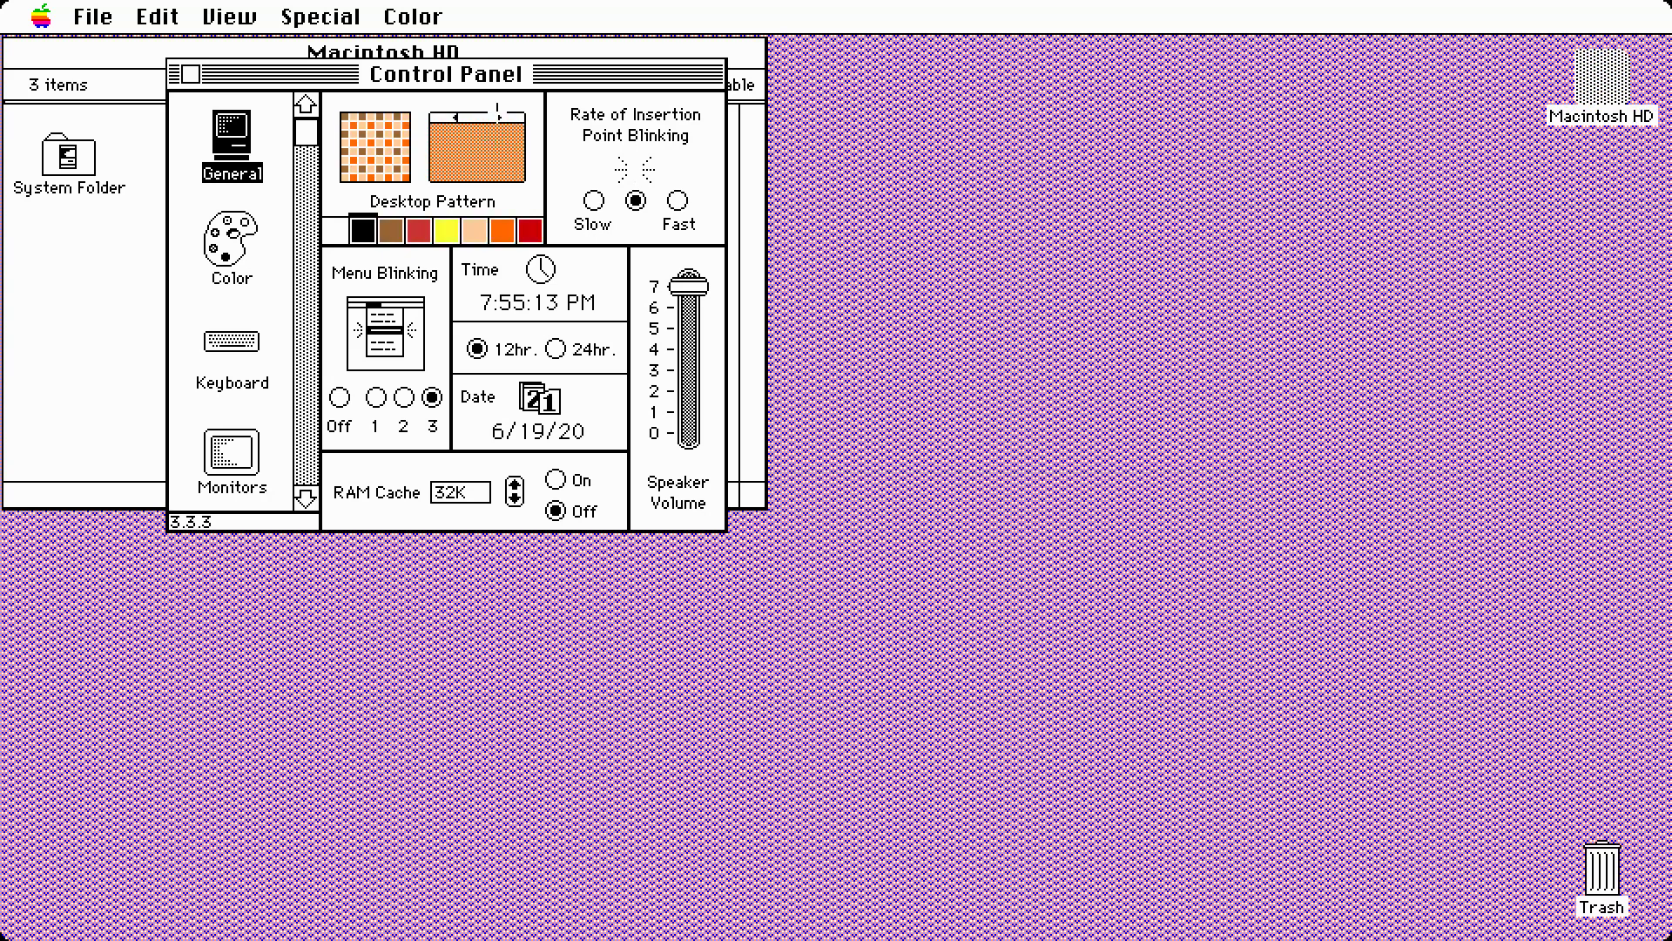
left_click(478, 157)
left_click(500, 114)
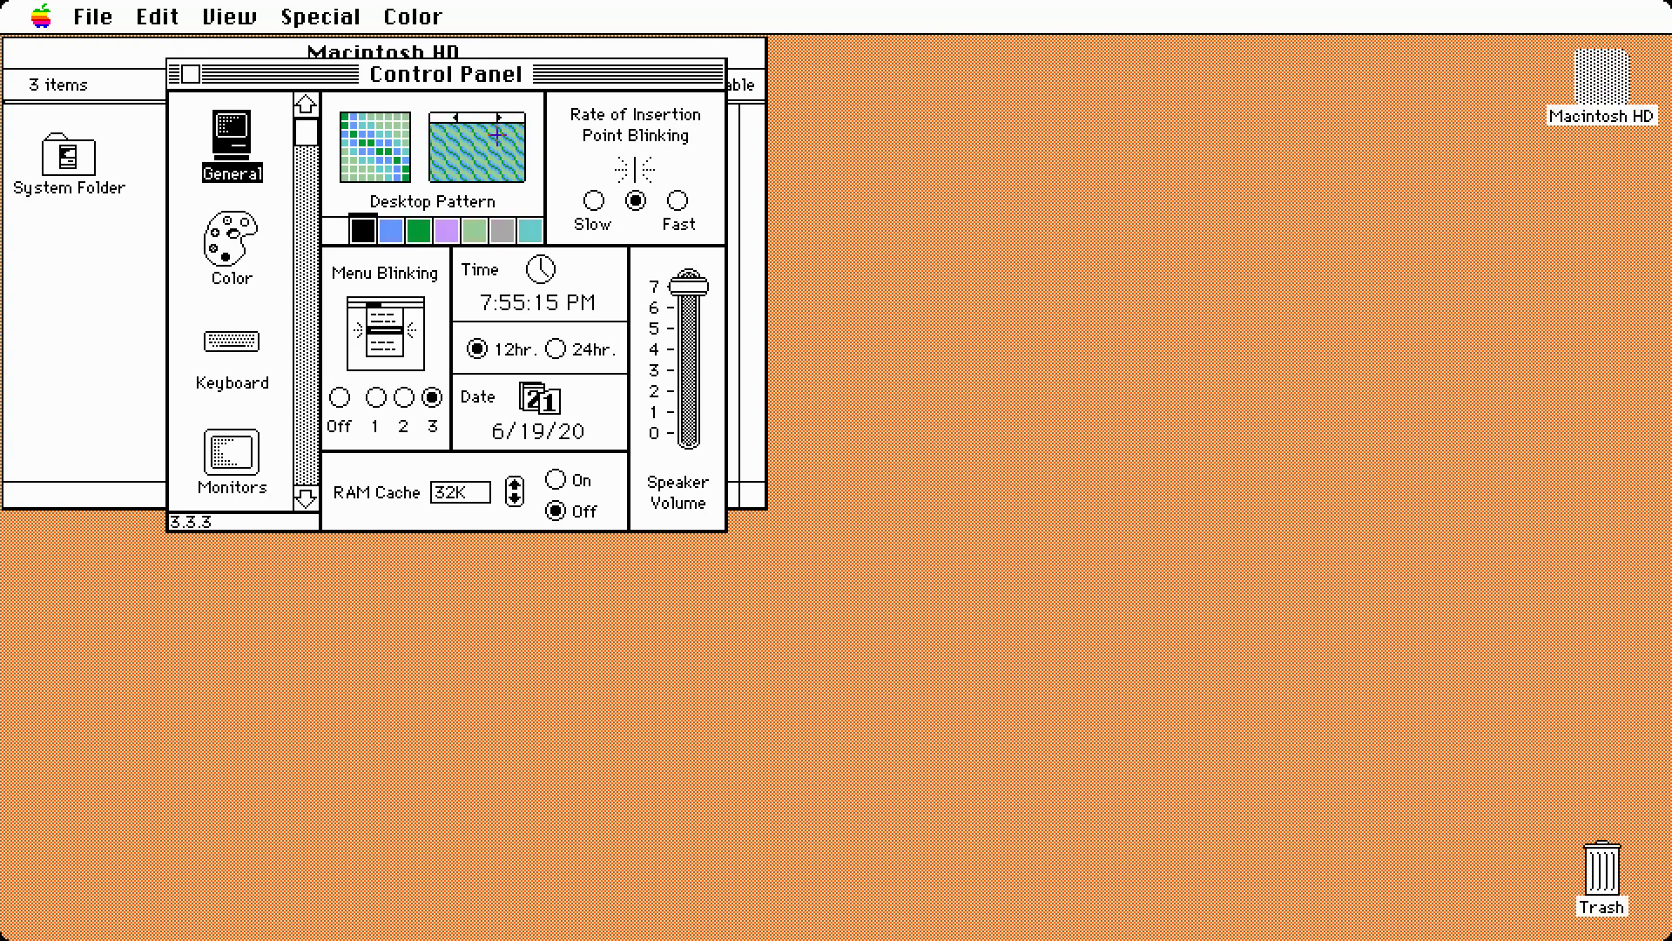
left_click(497, 135)
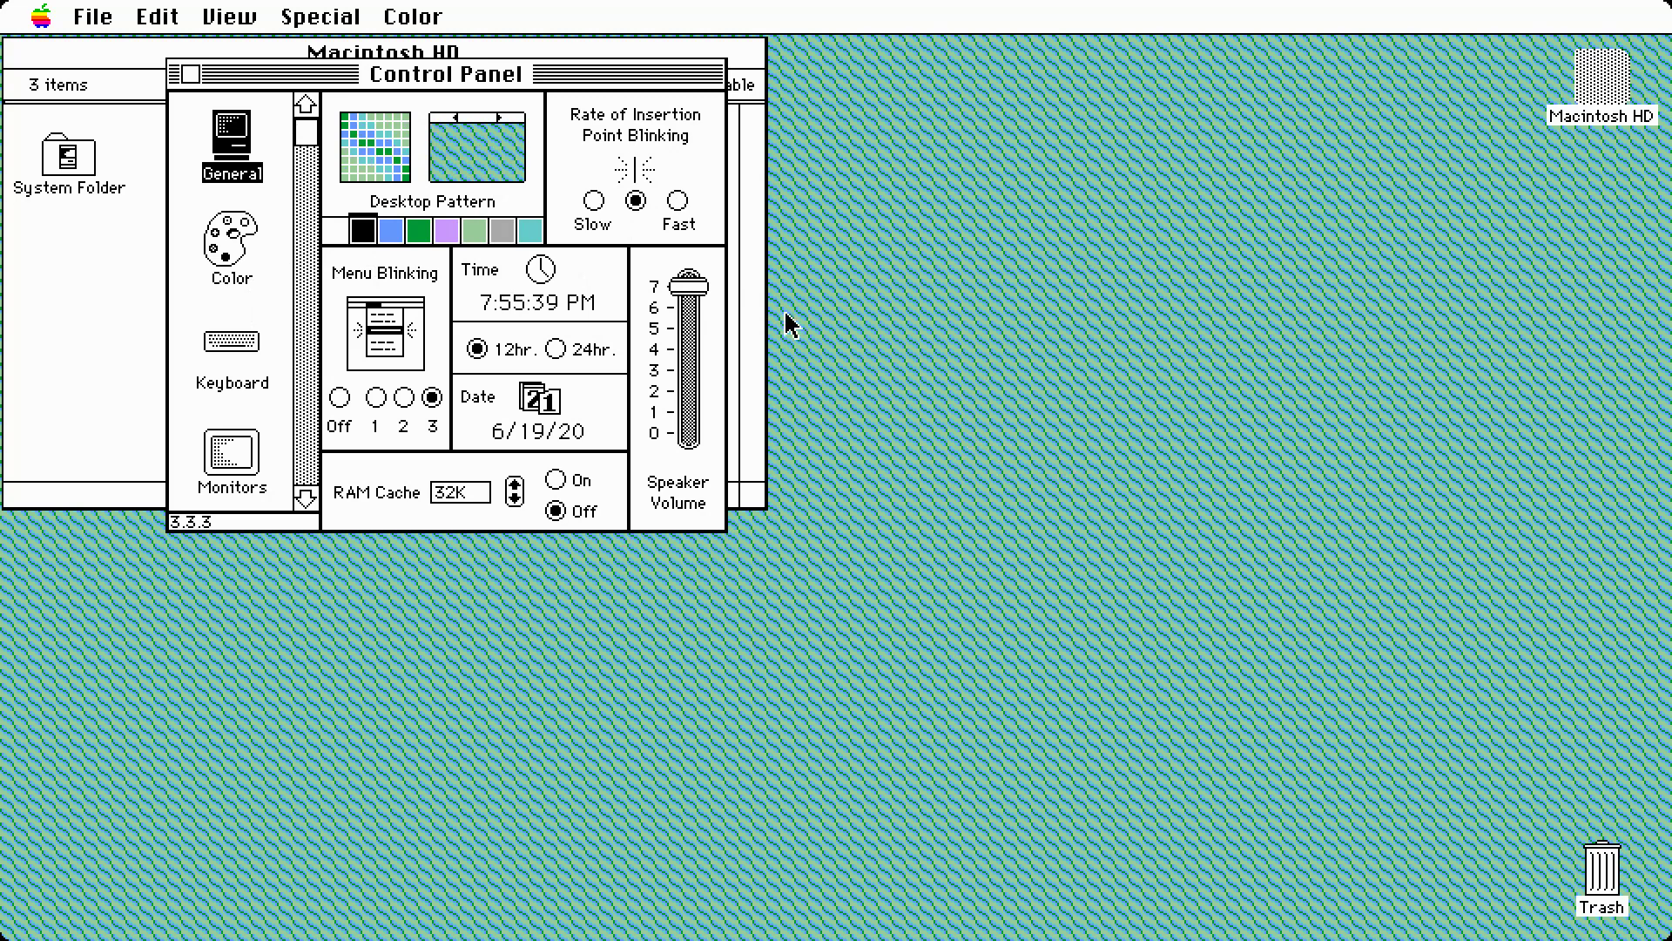
Step: Set the highlight colour to Red, Green and Blue 255 in the Color settings
left_click(228, 245)
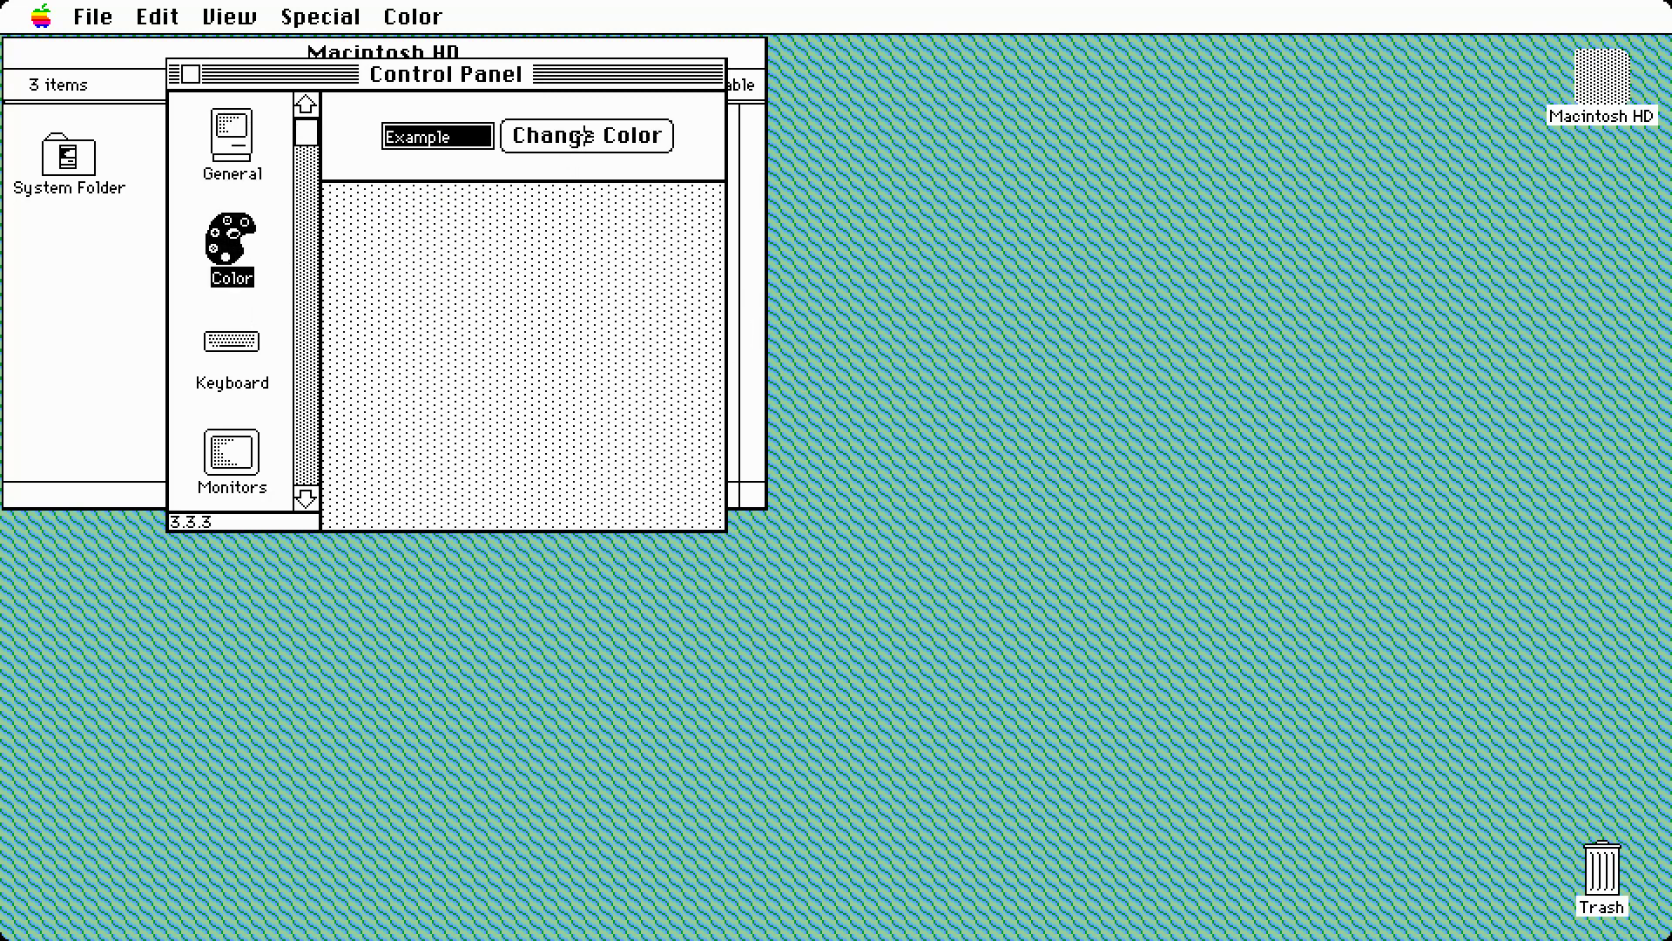
left_click(585, 138)
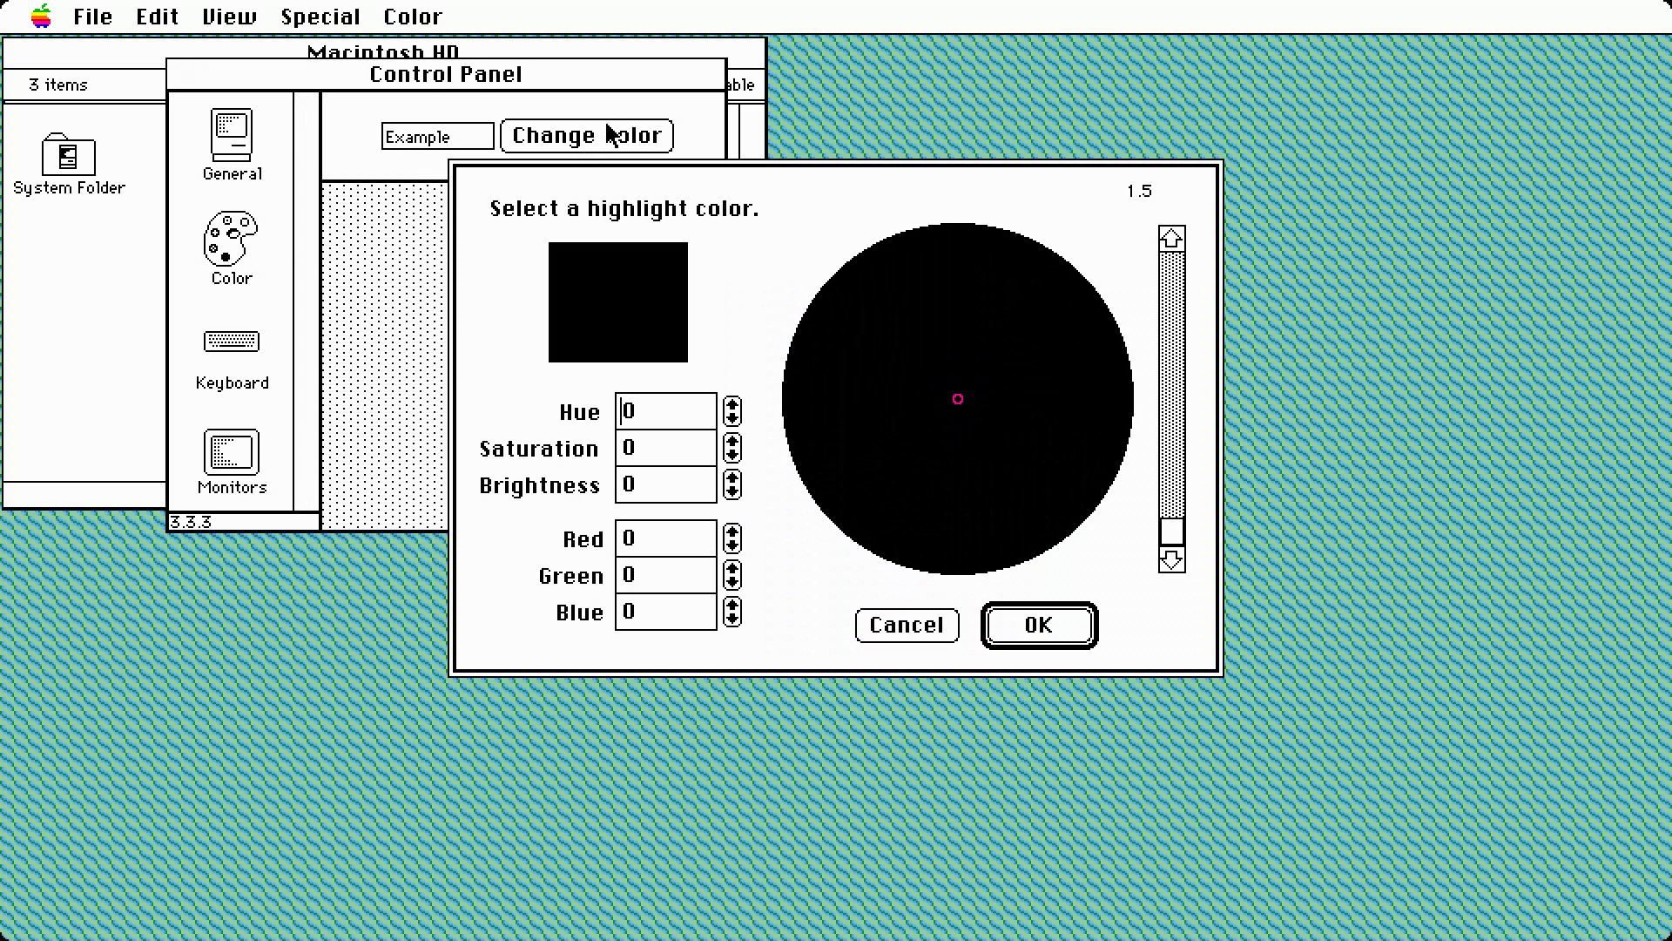
left_click(734, 405)
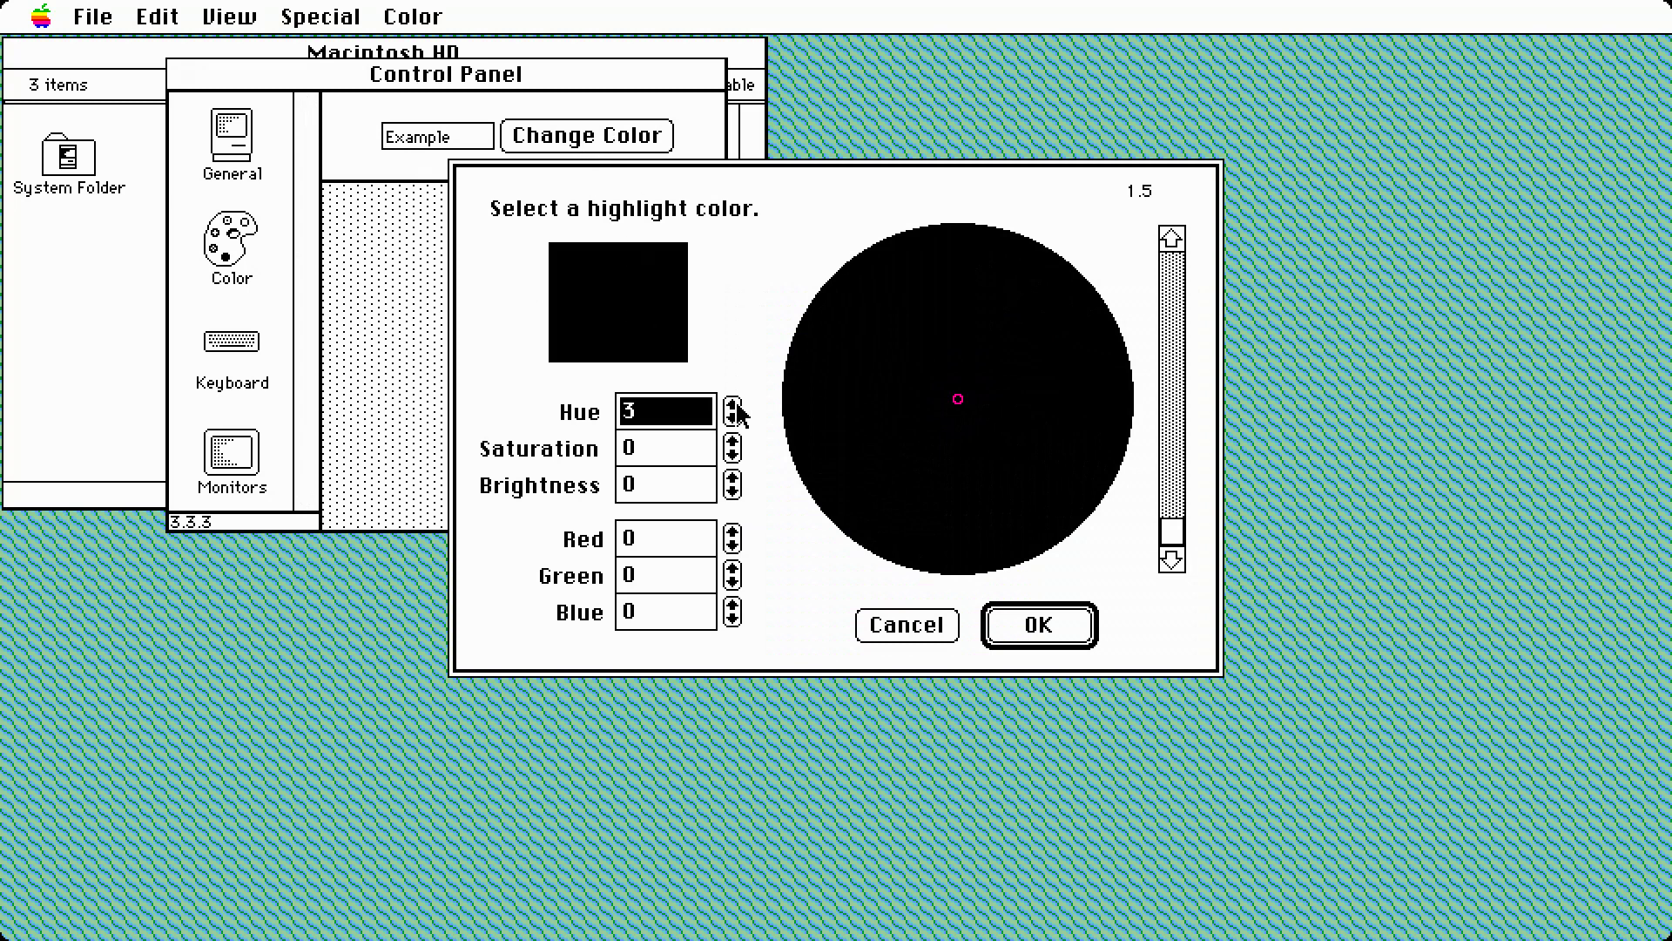
left_click(614, 304)
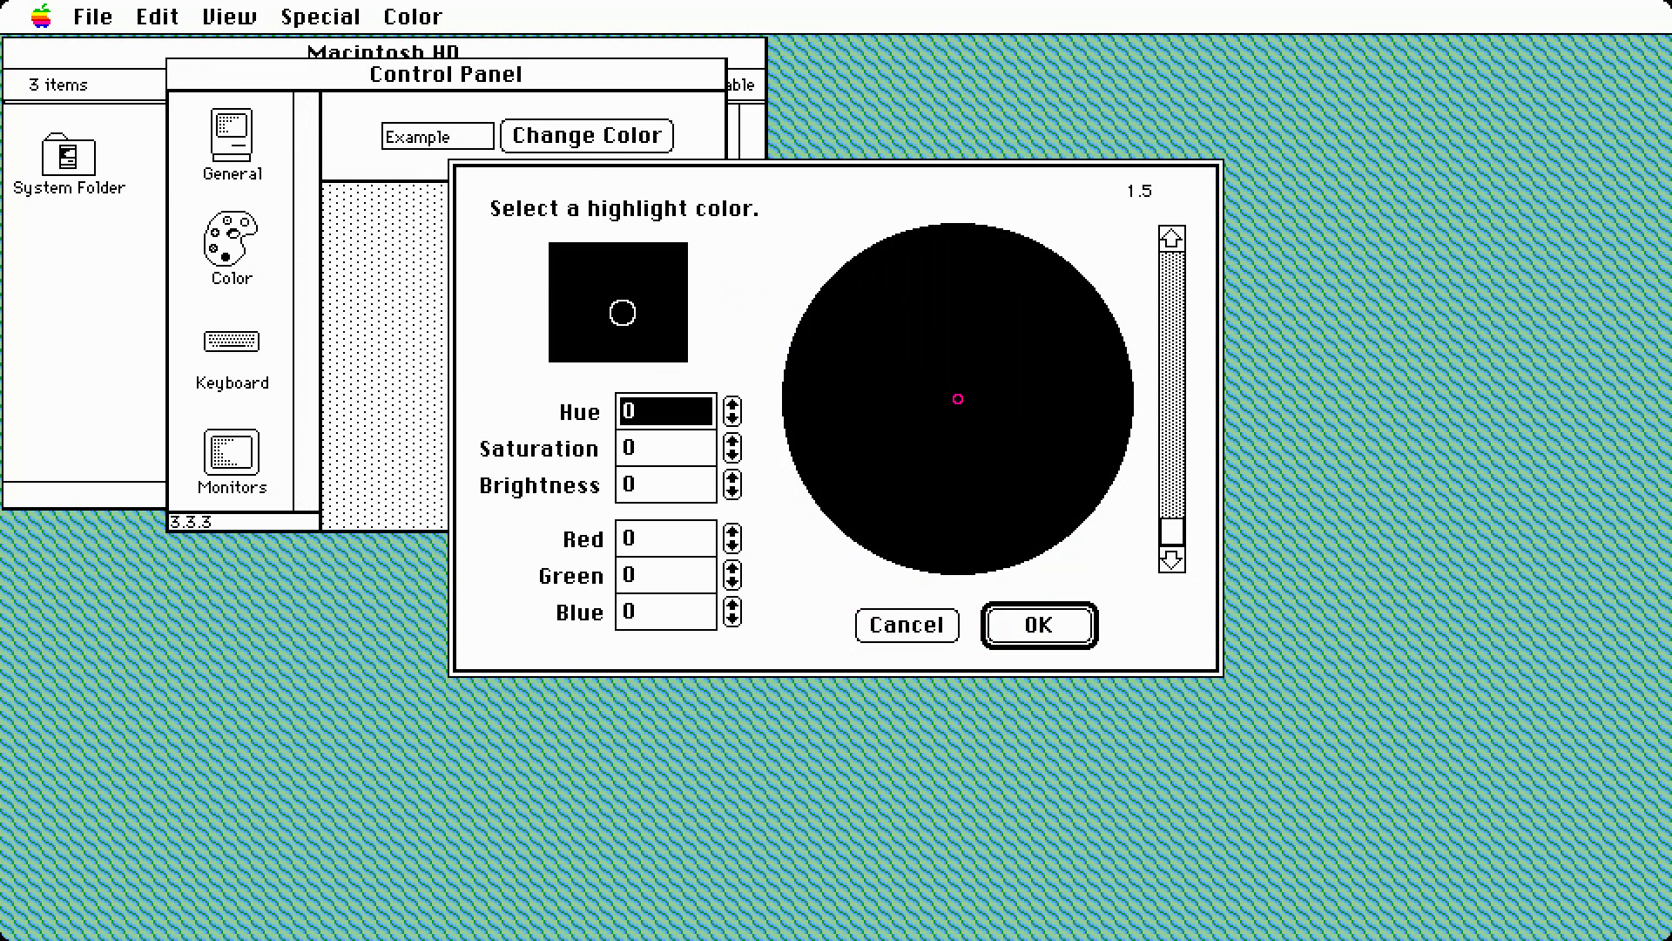
left_click(731, 406)
left_click(654, 544)
type("255")
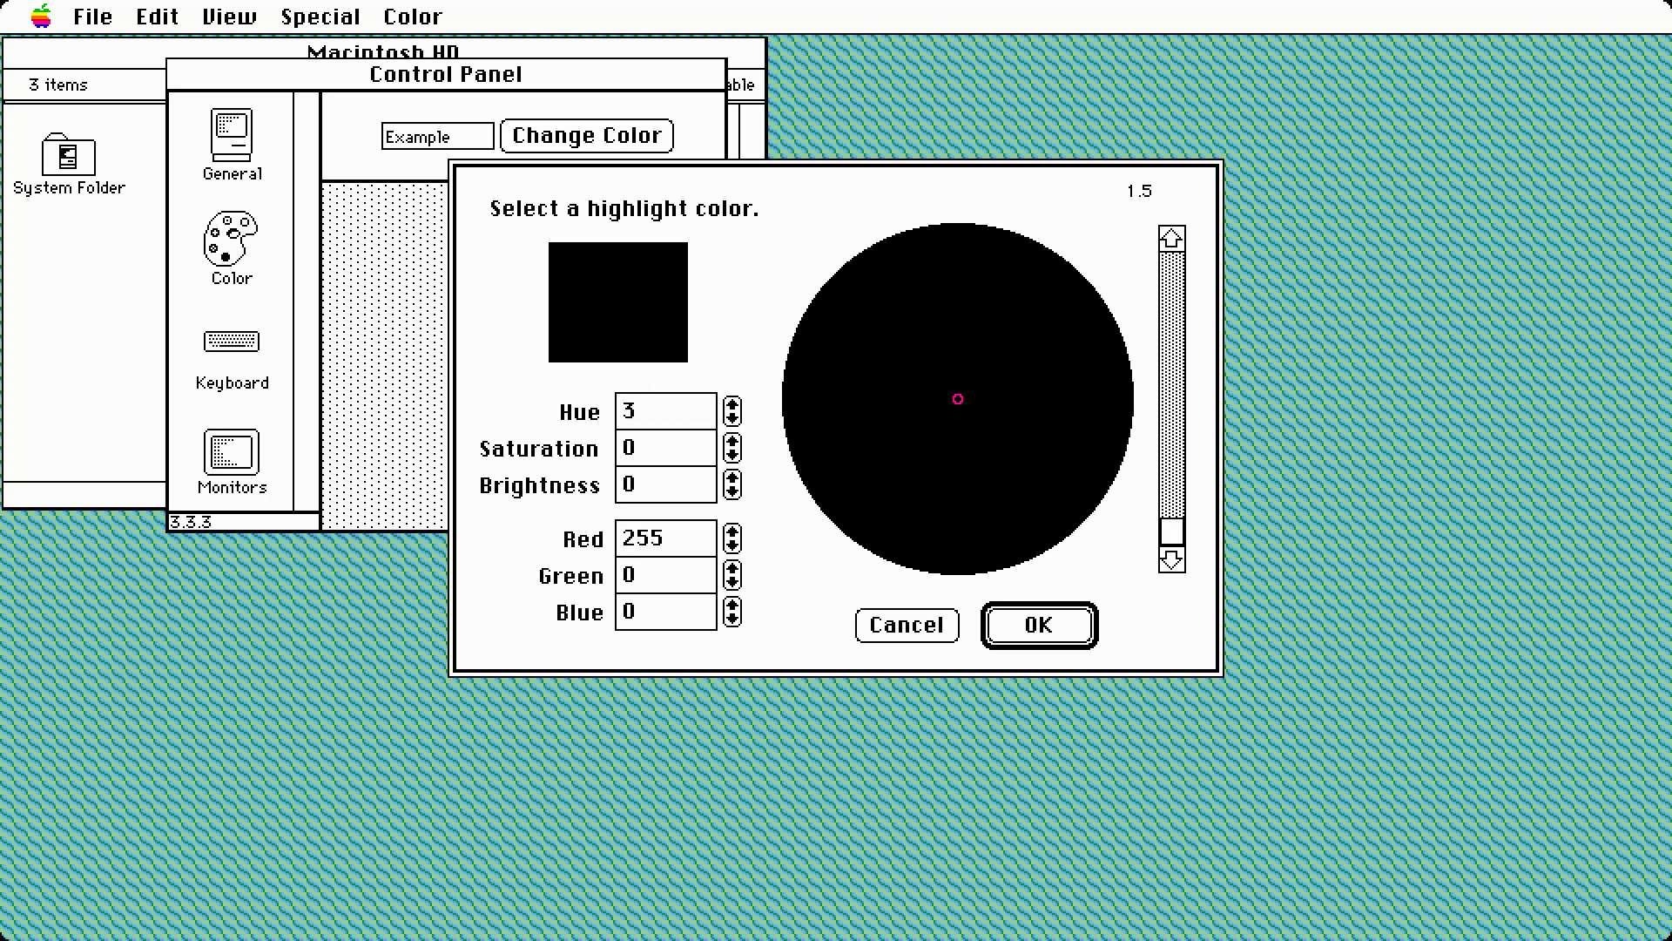
left_click(660, 578)
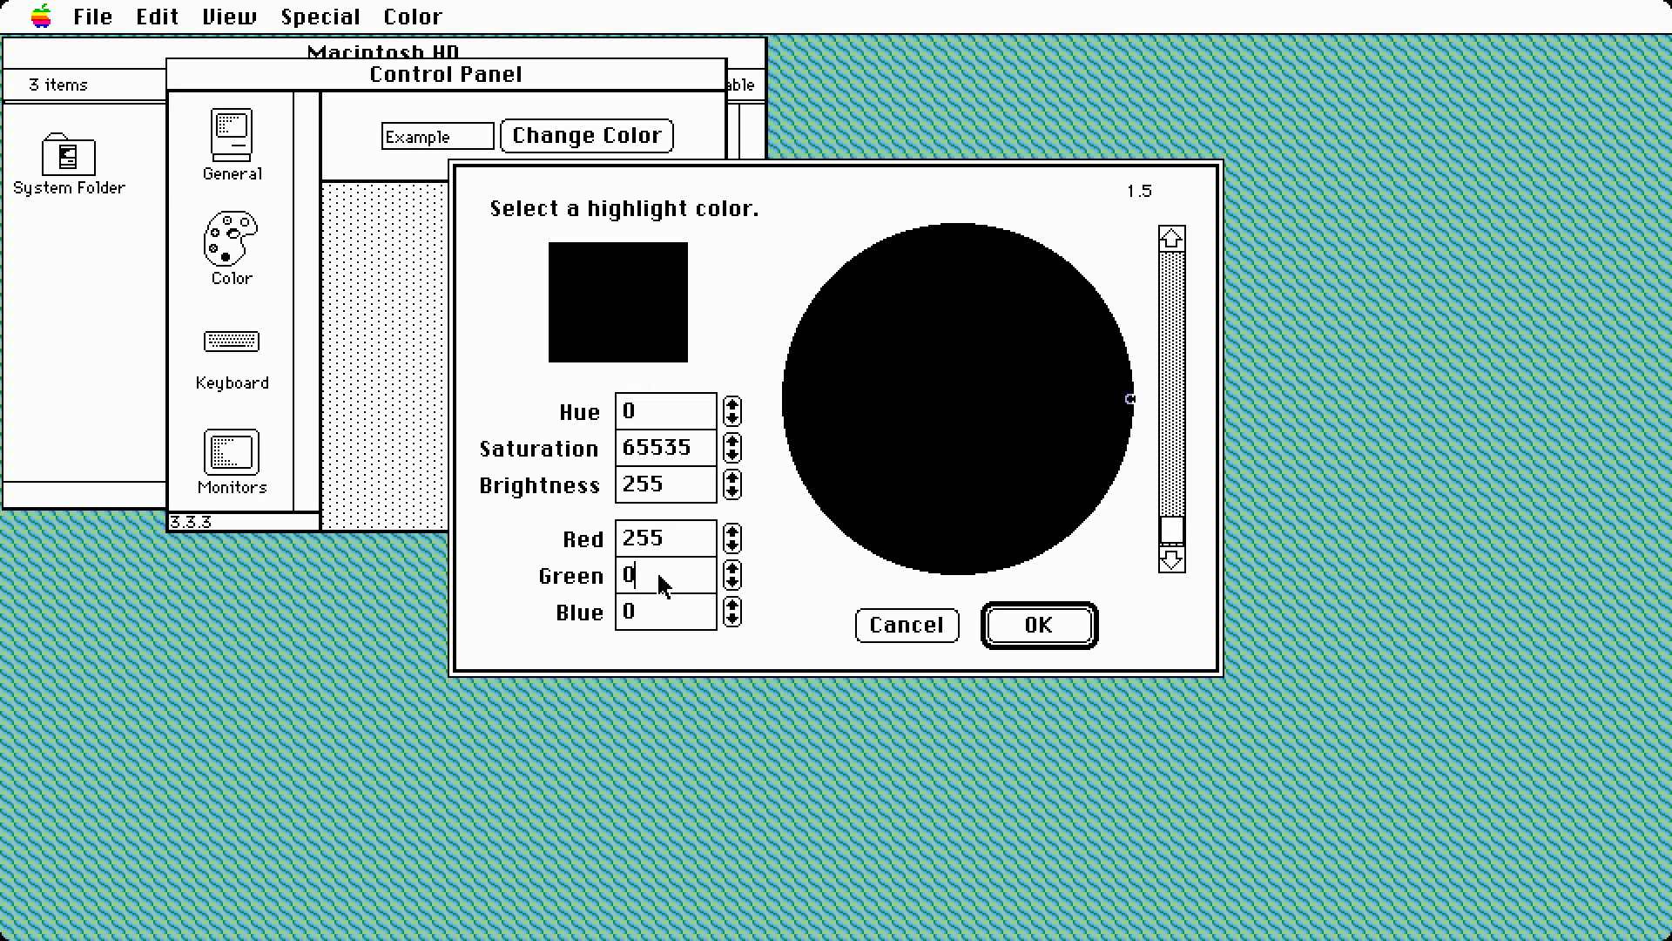
double_click(660, 577)
type("255")
double_click(655, 610)
type("25")
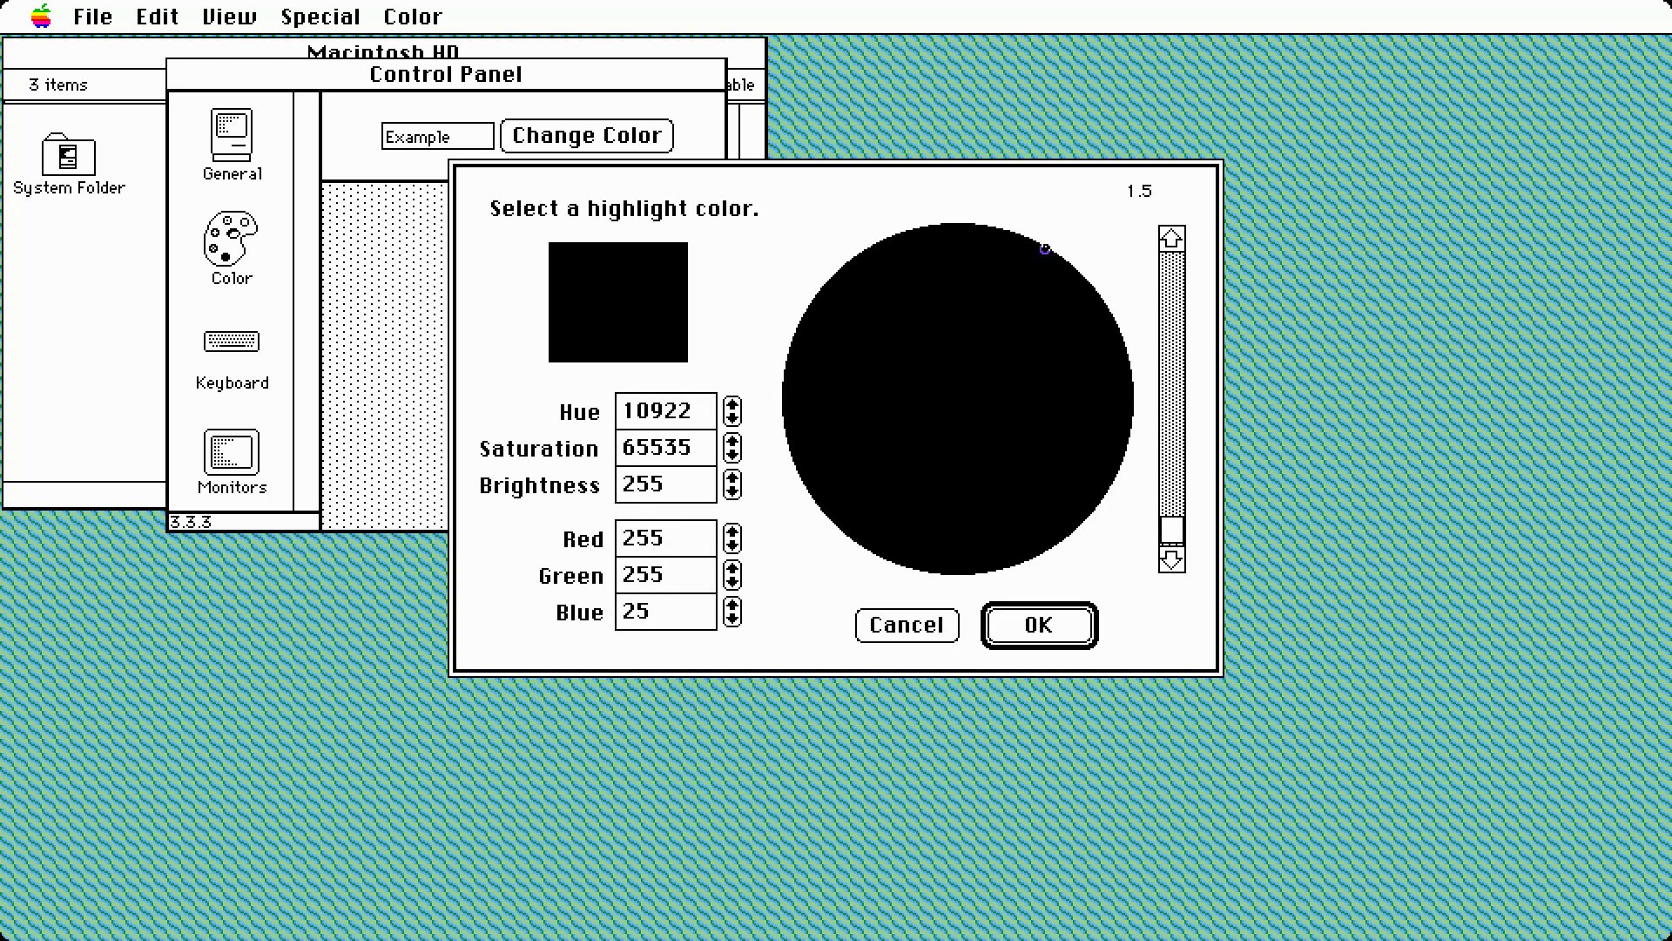
left_click(1039, 624)
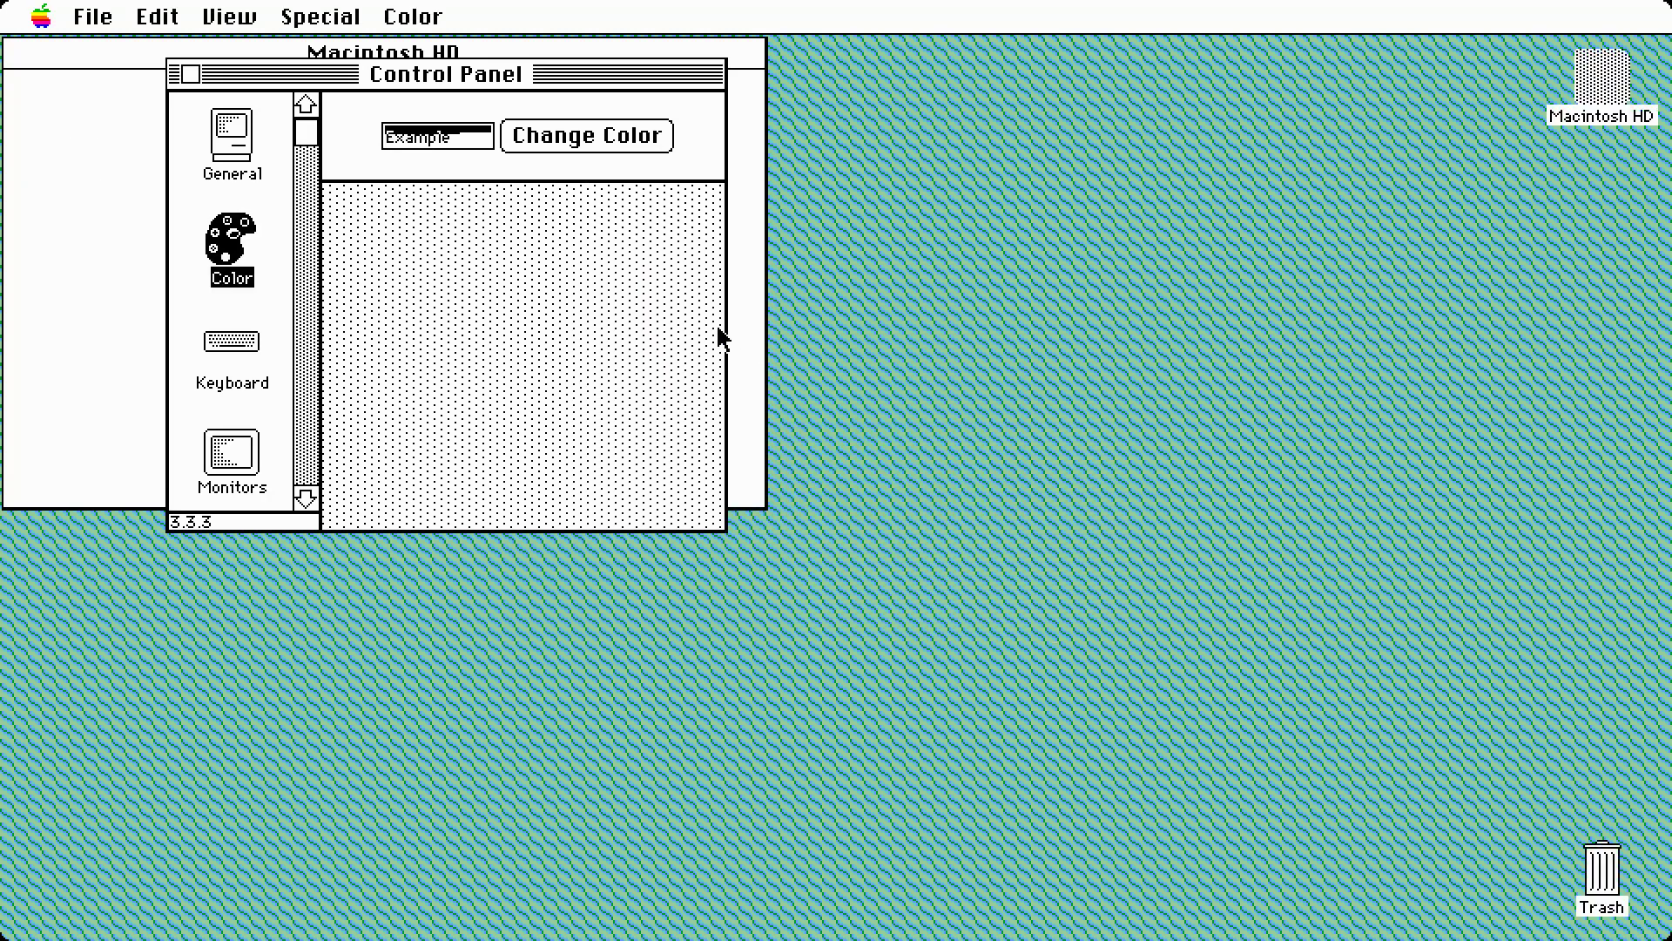
Step: Try an orange highlight colour on the colour wheel, then cancel it
left_click(610, 138)
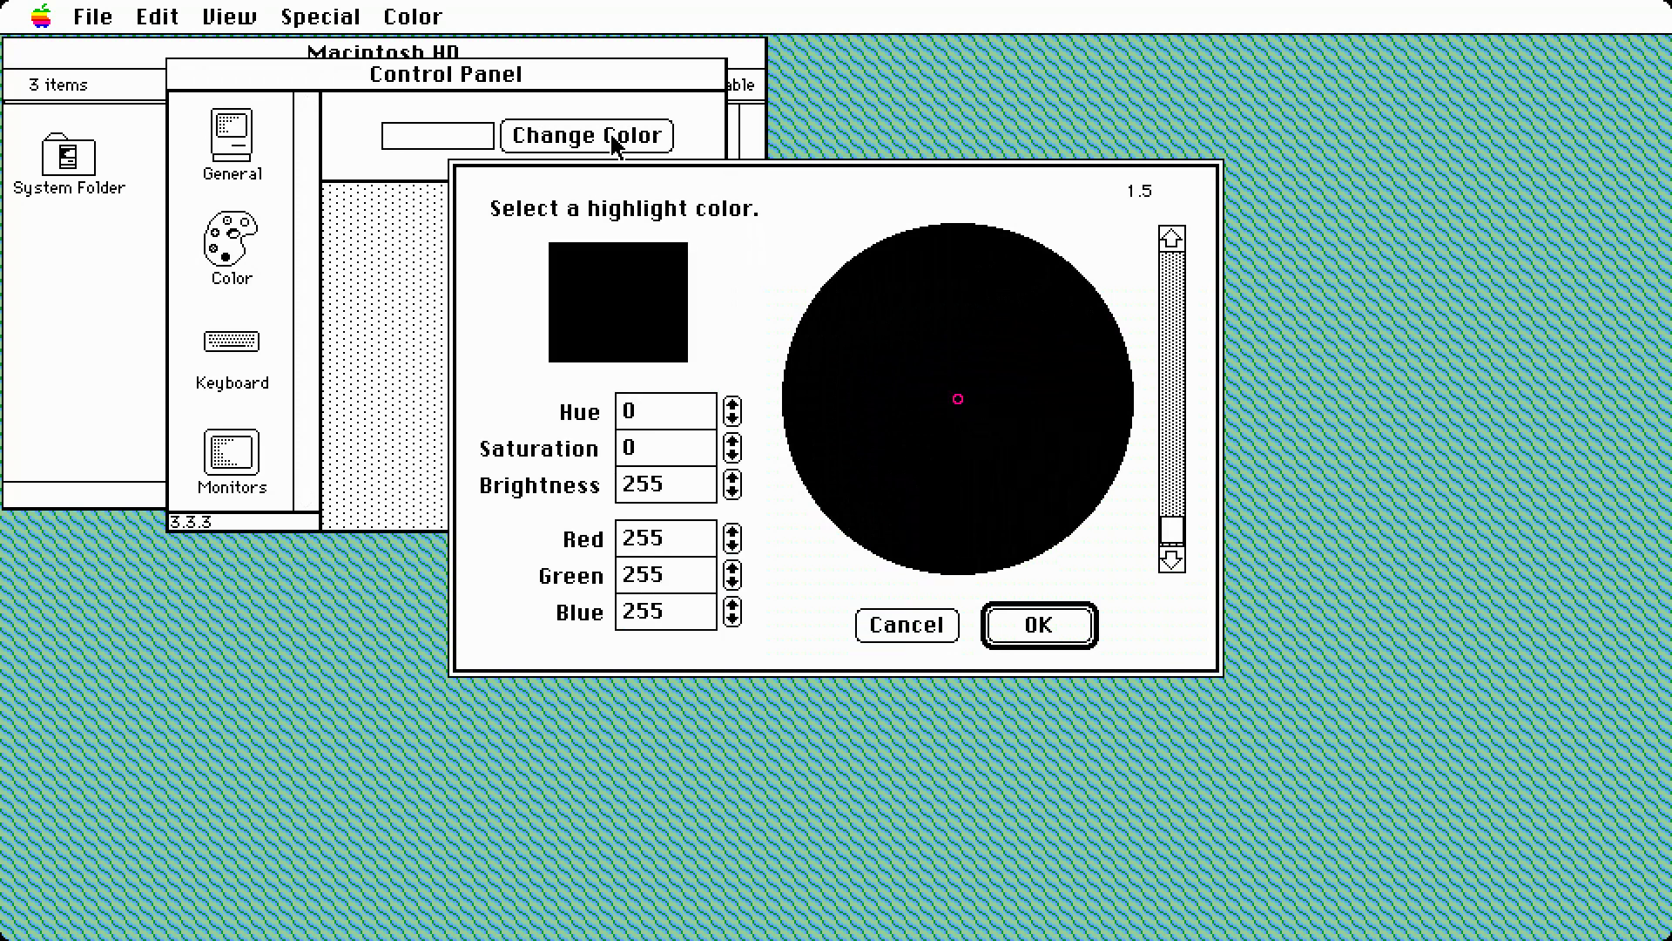
left_click(1172, 239)
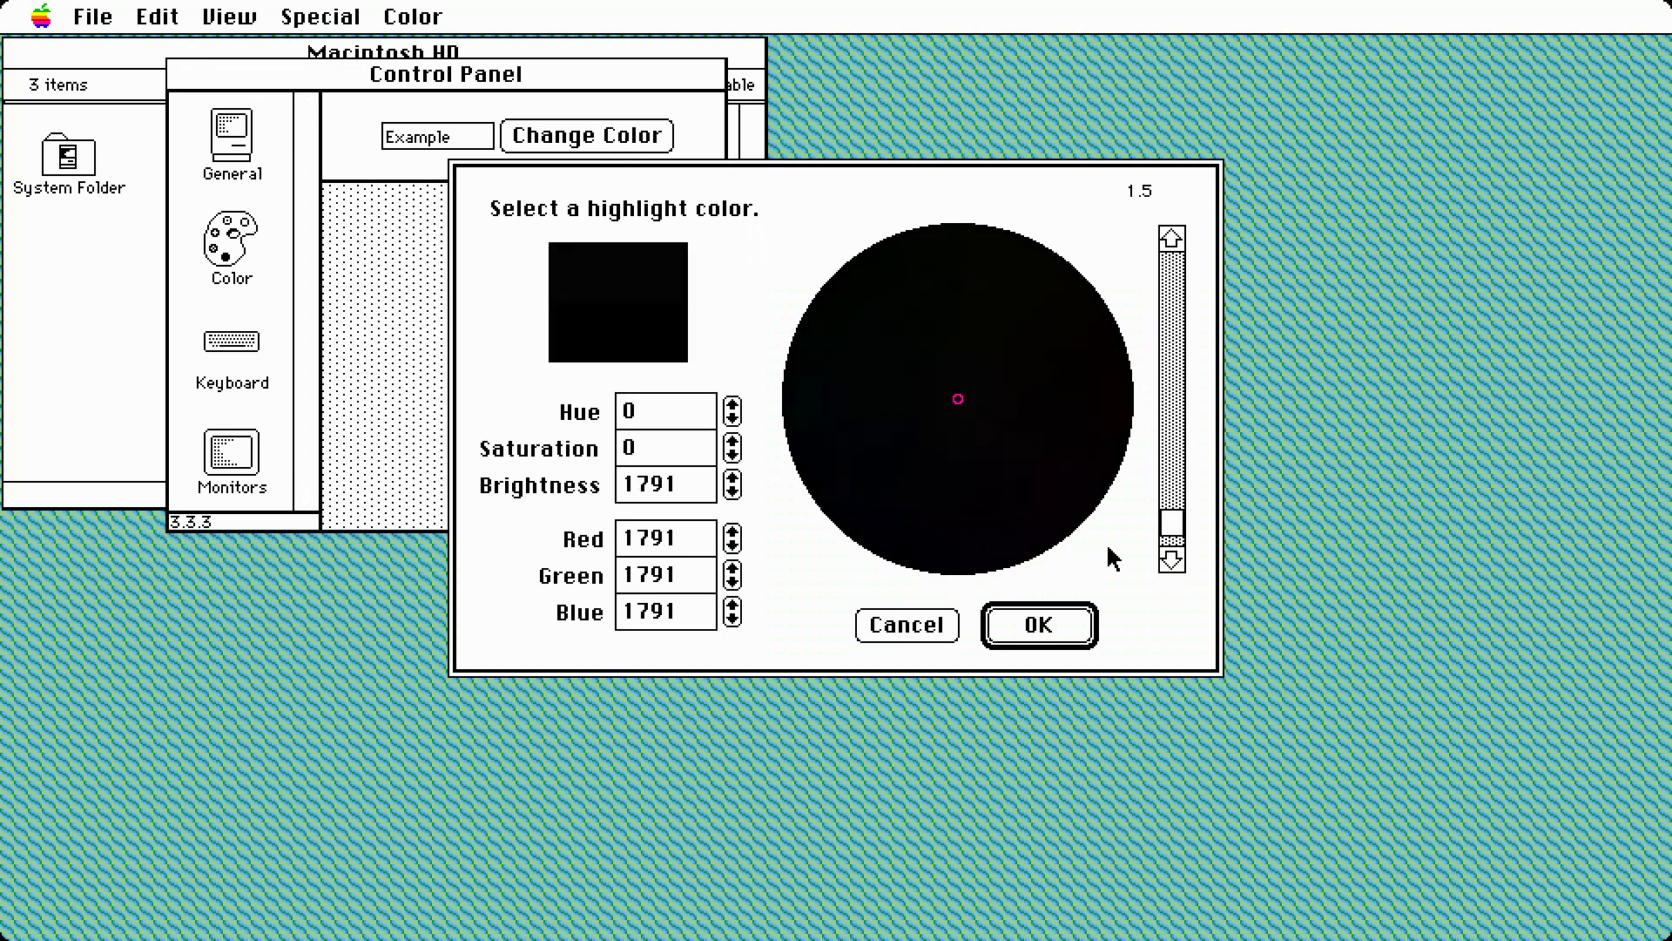
mouse_move(1172, 530)
left_mouse_down()
mouse_move(1179, 272)
mouse_move(1202, 447)
mouse_move(1204, 246)
mouse_move(1172, 531)
left_mouse_up()
left_click_drag(1173, 466, 1176, 235)
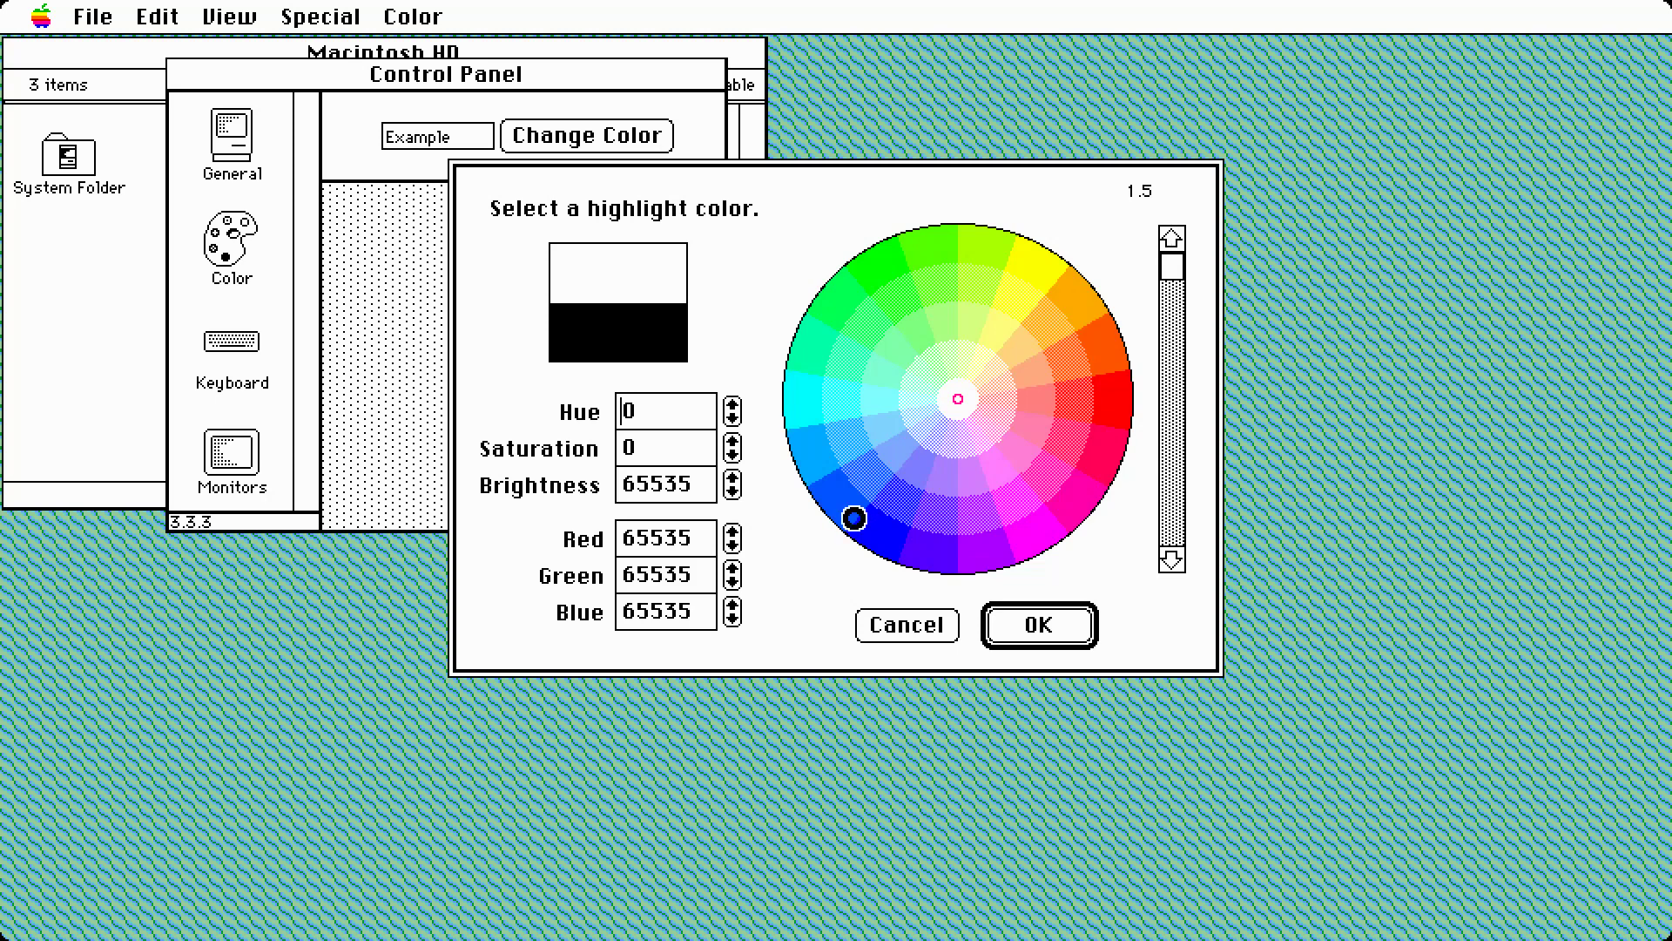
left_click(1104, 405)
mouse_move(1106, 402)
left_mouse_down()
mouse_move(1015, 325)
mouse_move(962, 323)
mouse_move(1008, 310)
mouse_move(1086, 362)
mouse_move(1109, 422)
left_mouse_up()
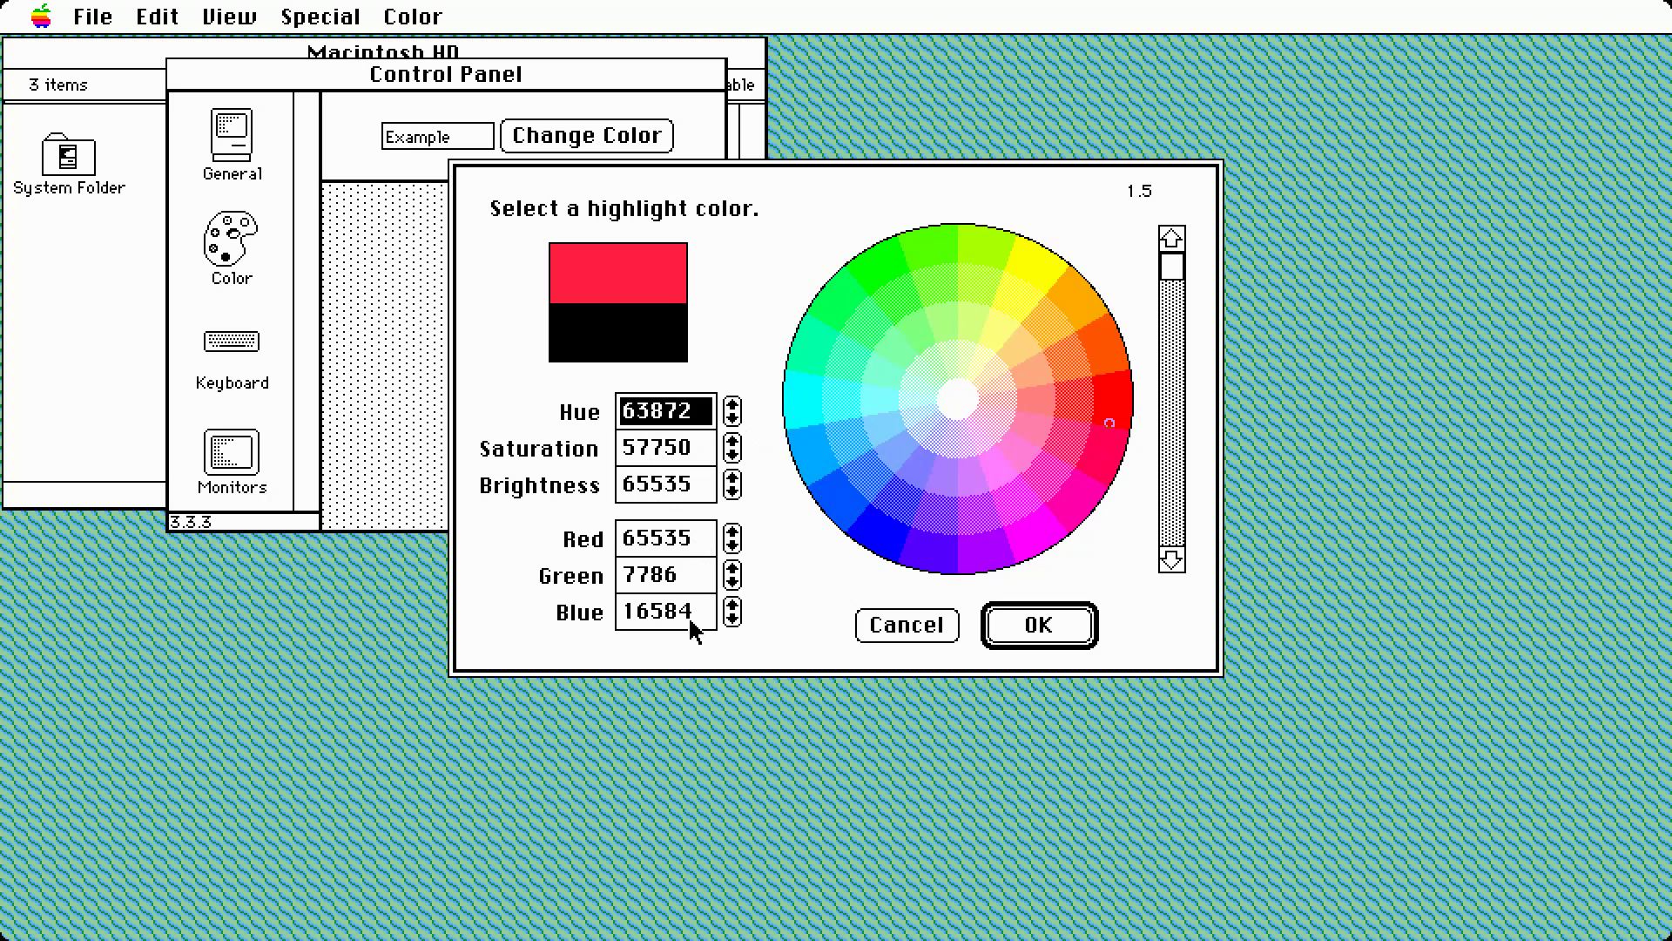
mouse_move(1100, 425)
left_mouse_down()
mouse_move(1034, 295)
mouse_move(1101, 332)
mouse_move(1094, 388)
left_mouse_up()
left_click(911, 642)
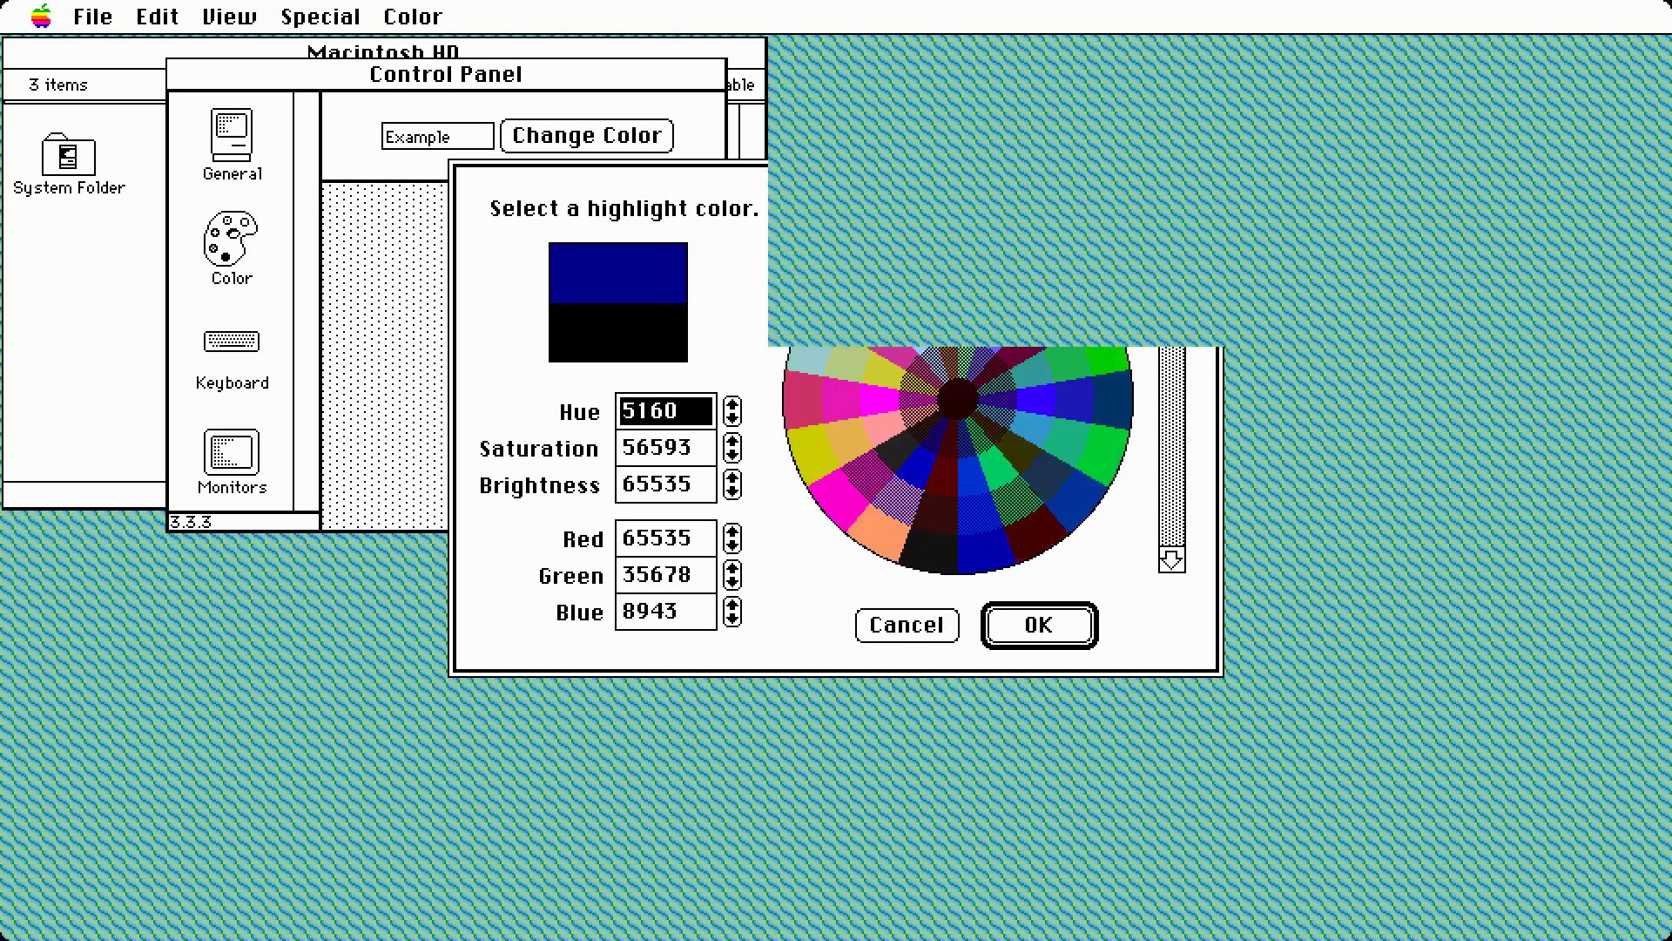
left_click(240, 343)
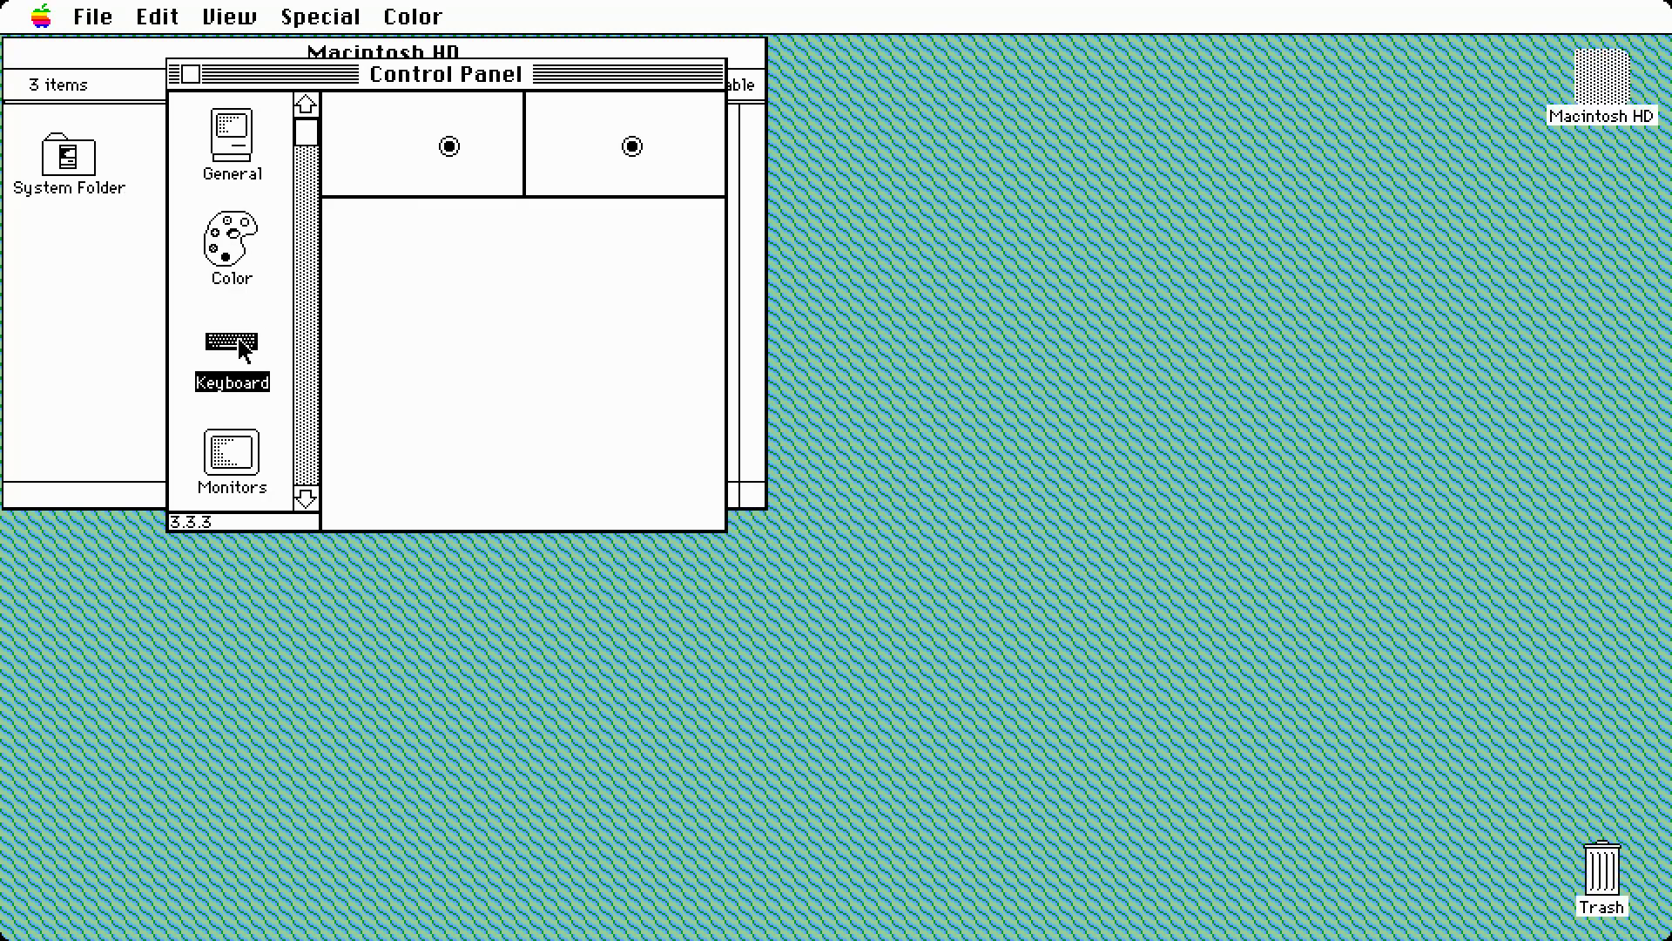
left_click(239, 446)
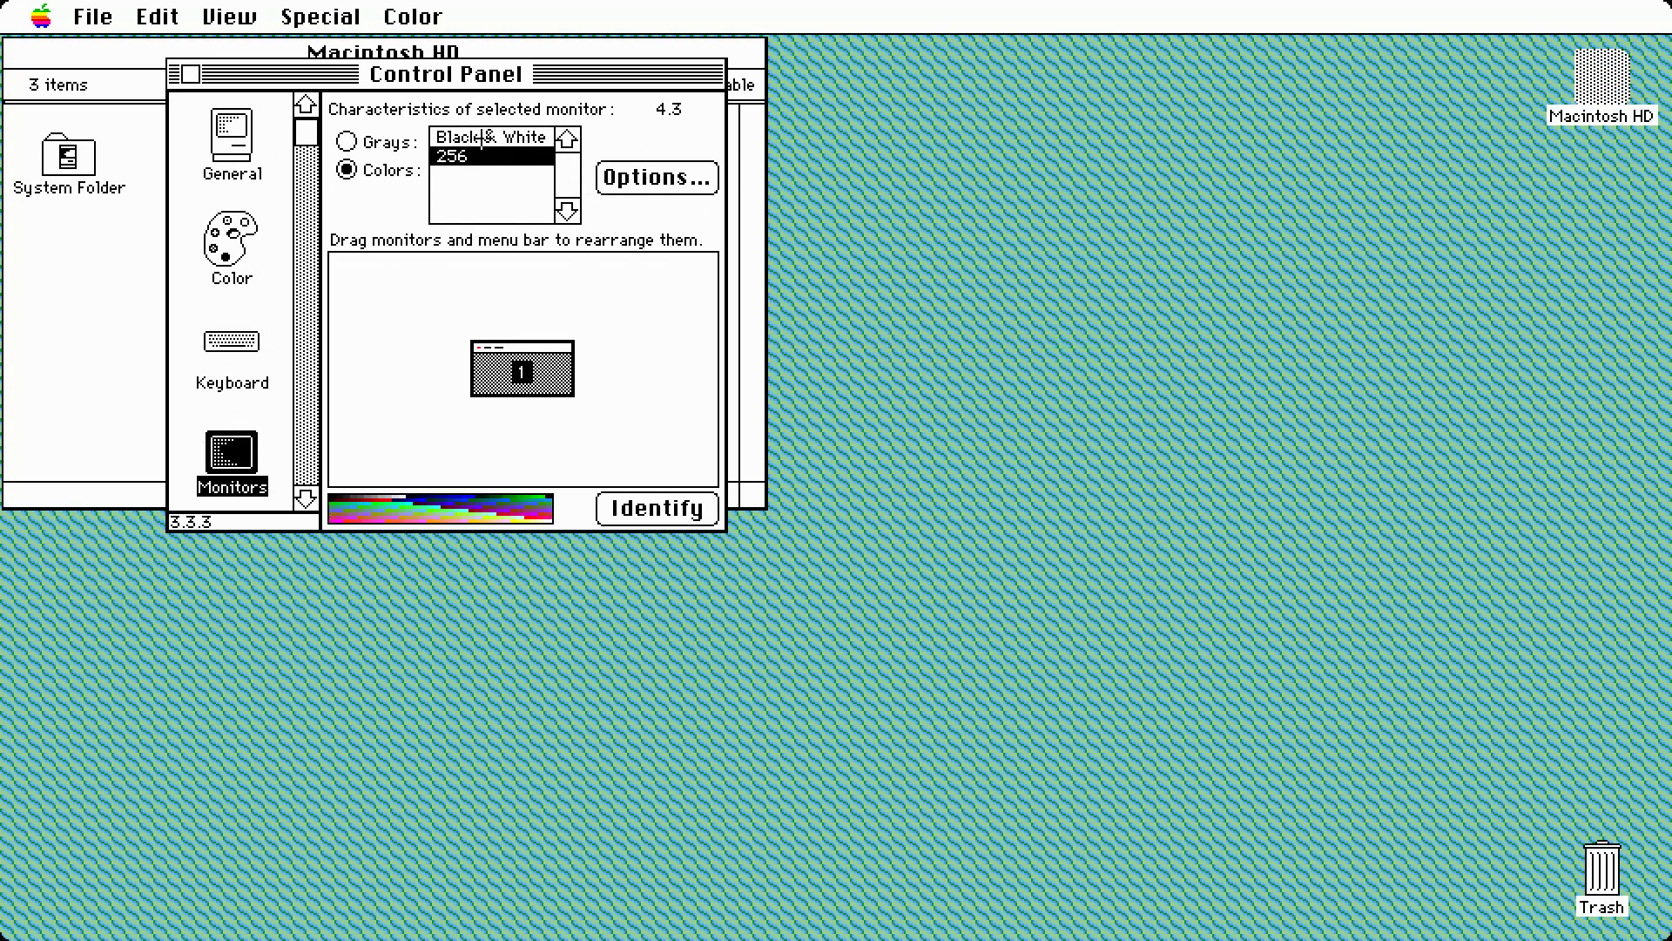
left_click(482, 139)
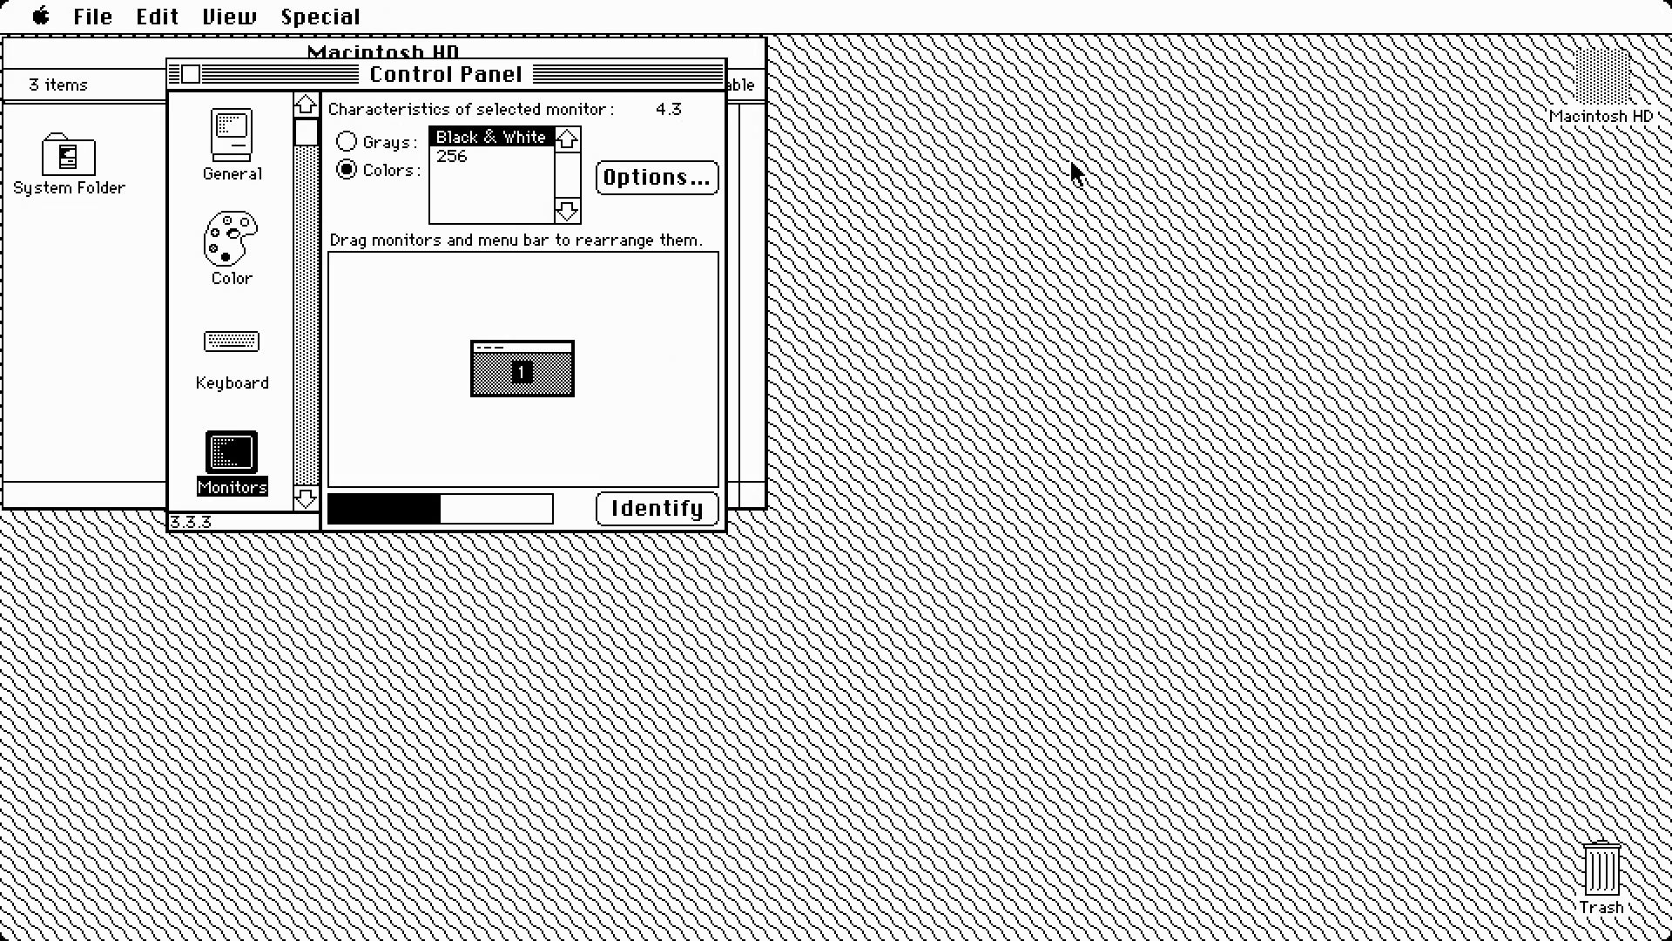
left_click(468, 157)
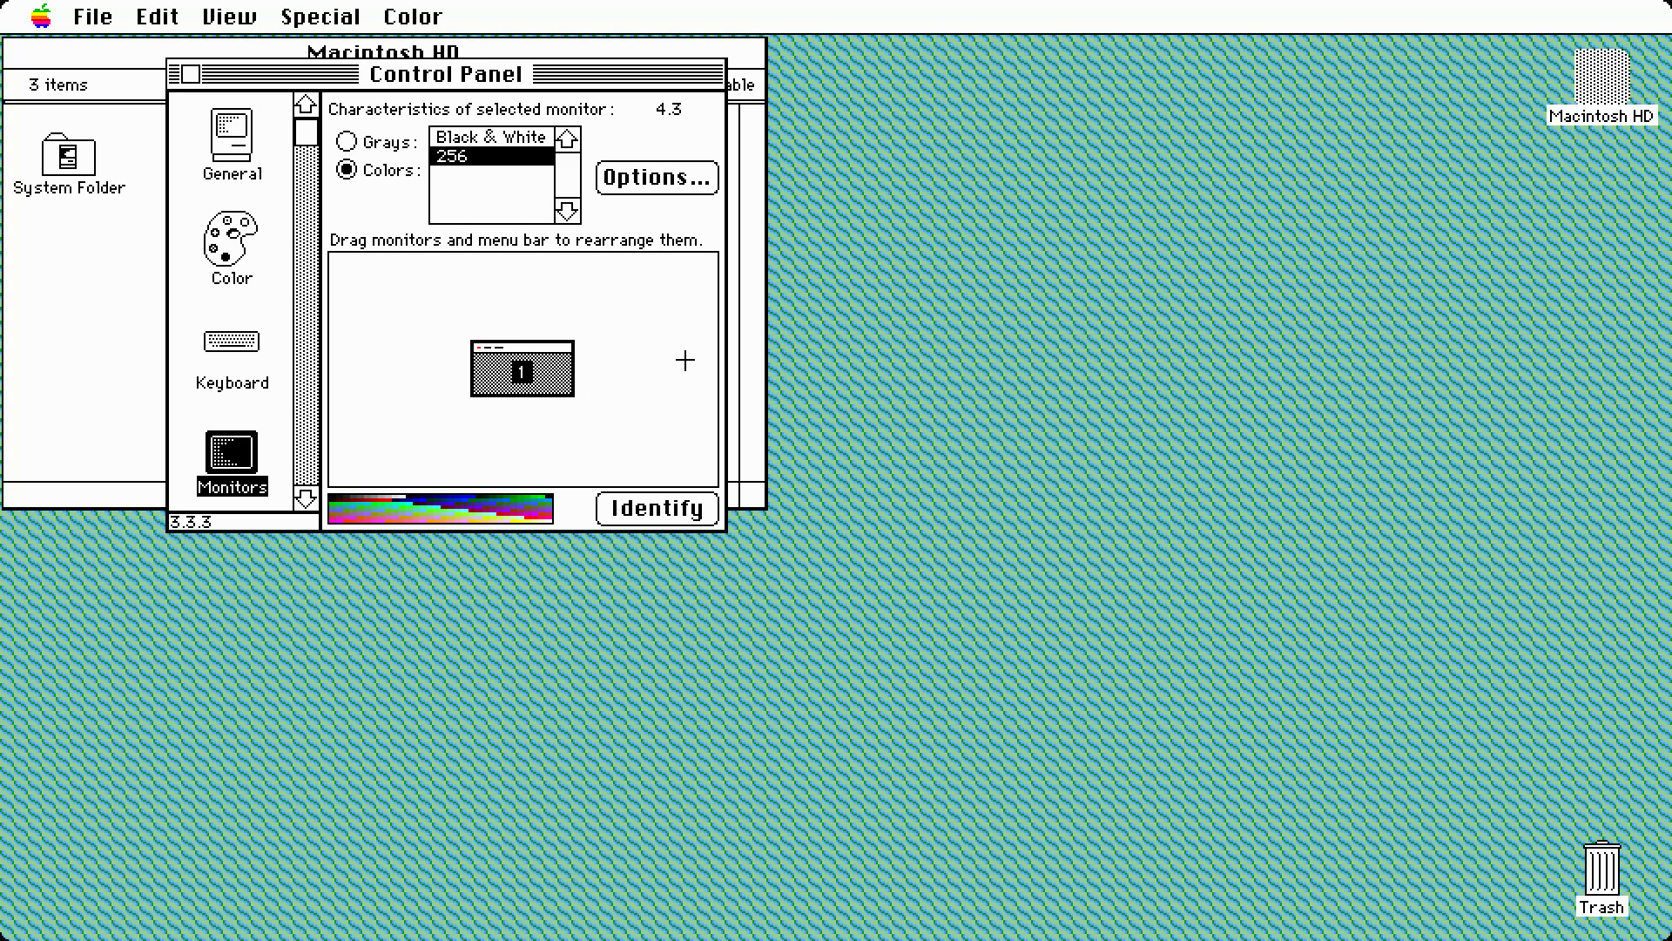
left_click(675, 509)
Step: Identify the monitor twice, then show the Mouse tracking and double-click speed settings
left_click(675, 509)
left_click(674, 512)
left_click(305, 500)
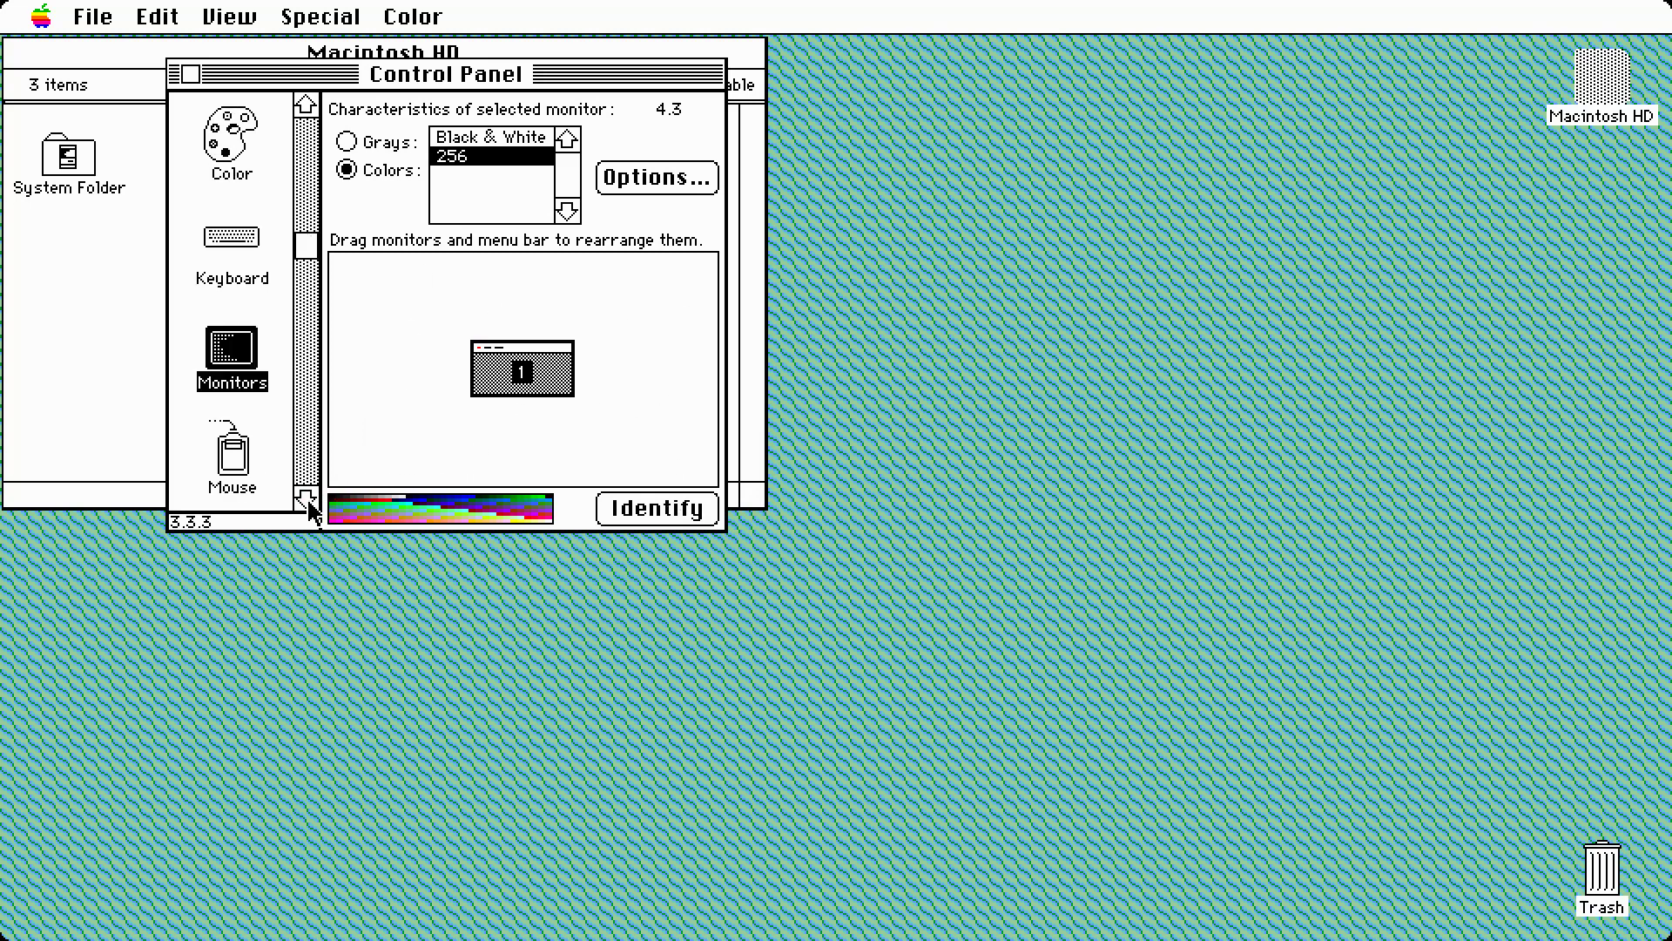
left_click(306, 500)
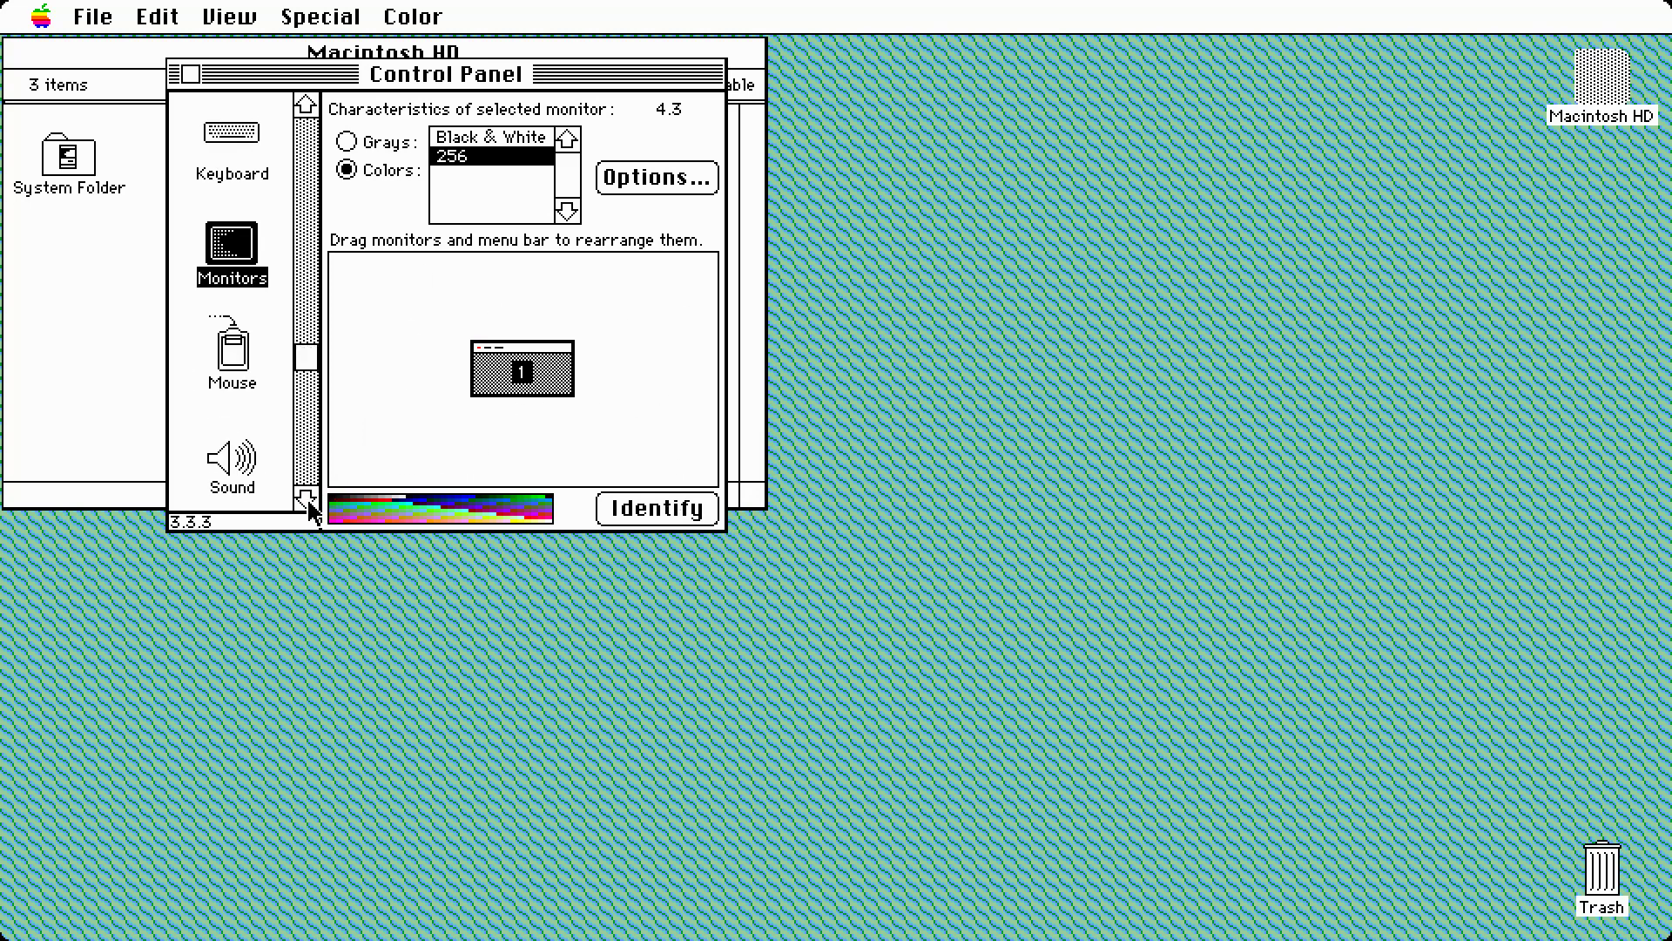
left_click(247, 362)
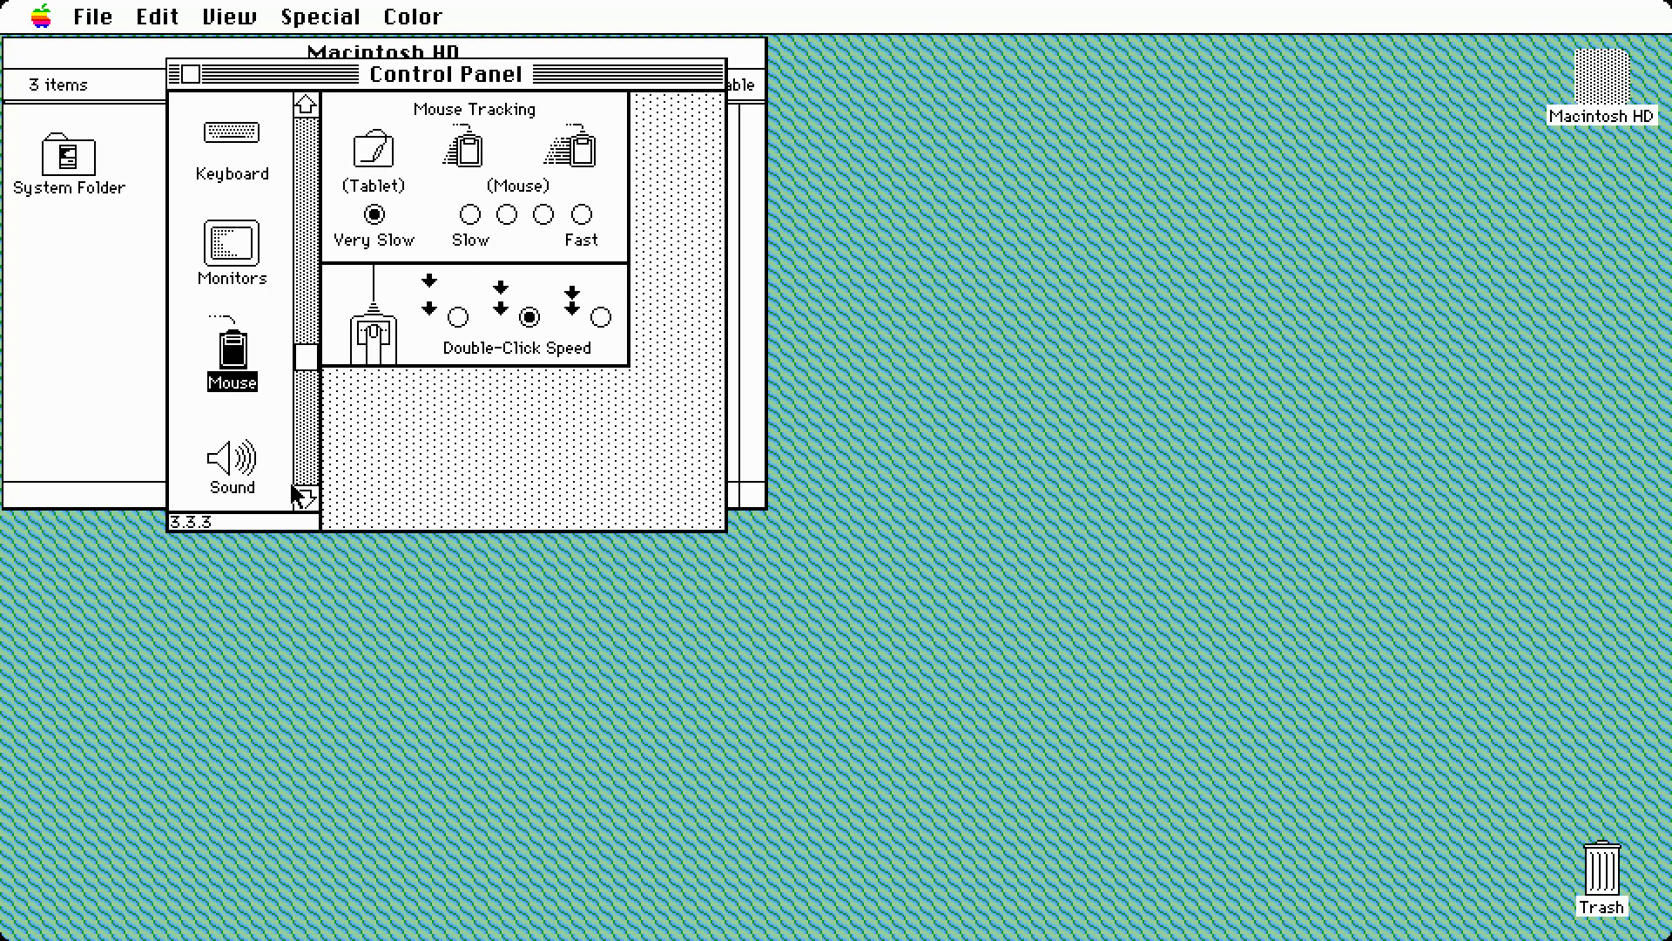
Step: Preview Simple Beep, Clink-Klank and Boing, set Monkey as alert sound, then show Startup Device
left_click(228, 461)
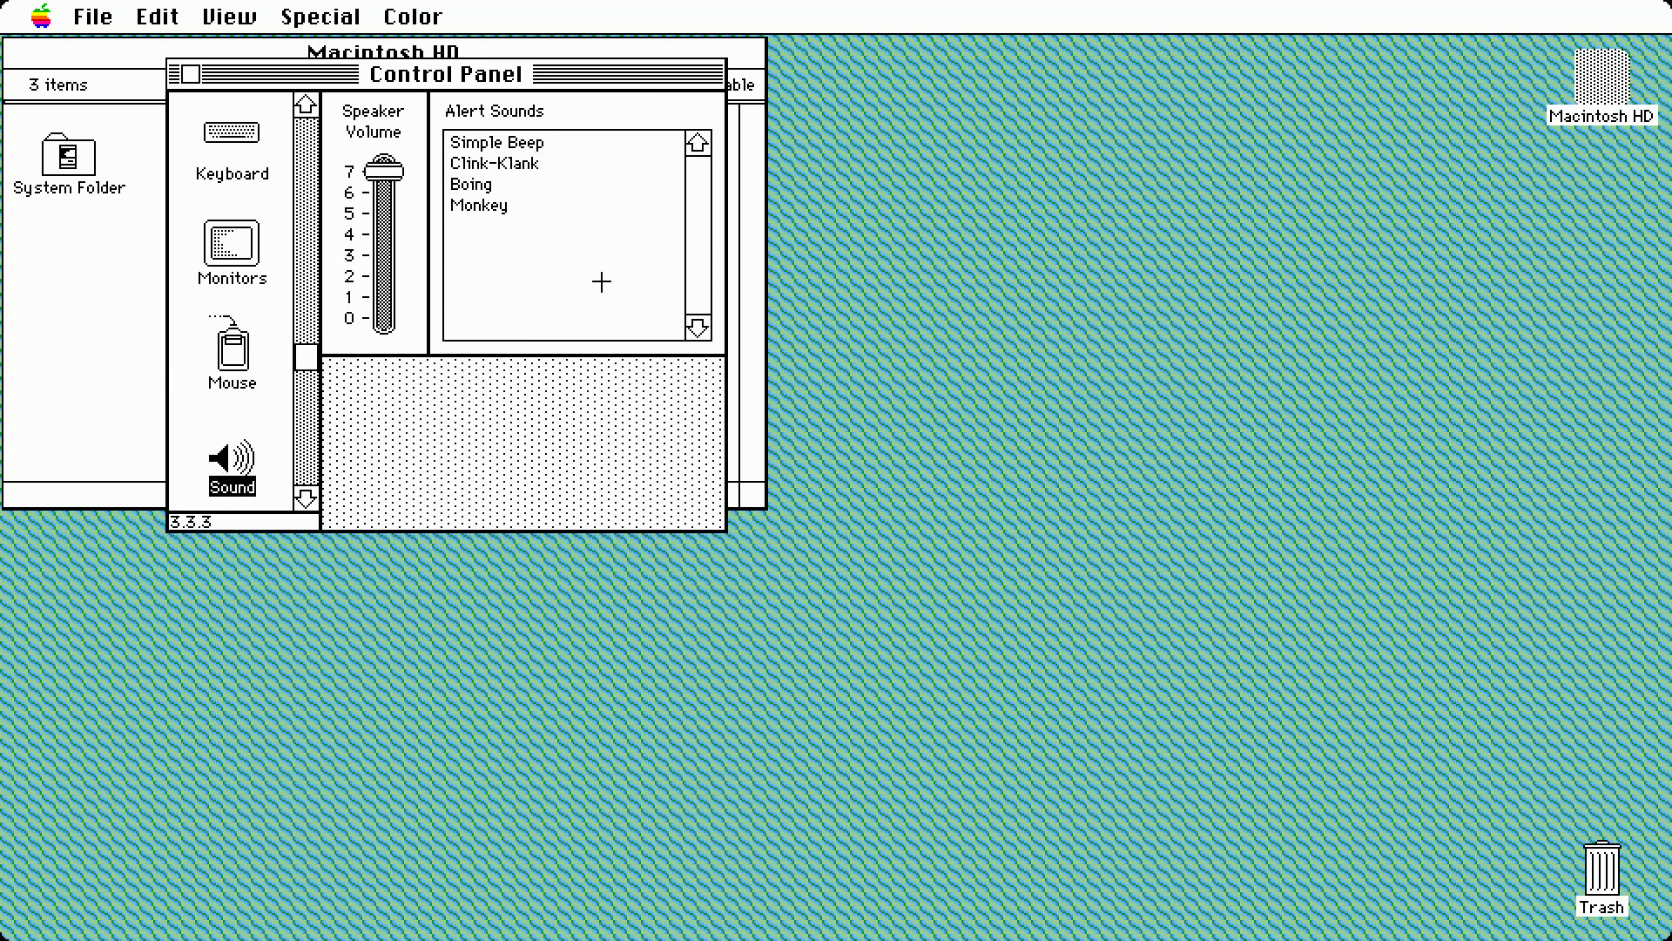
left_click(521, 143)
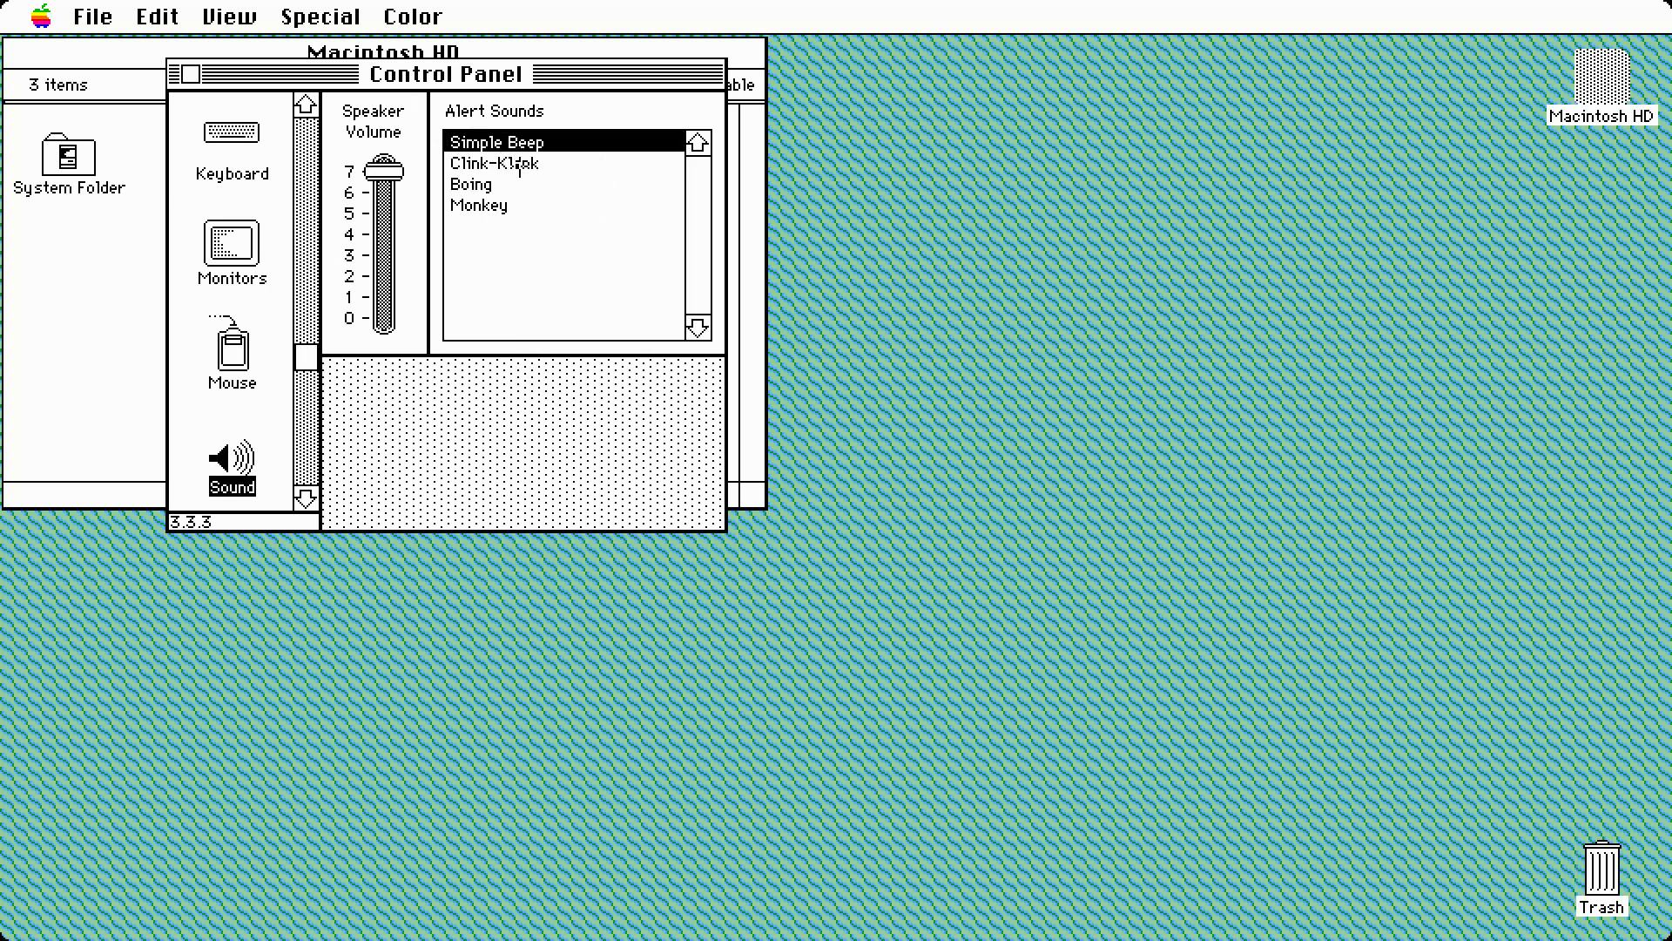
left_click(520, 164)
left_click(479, 184)
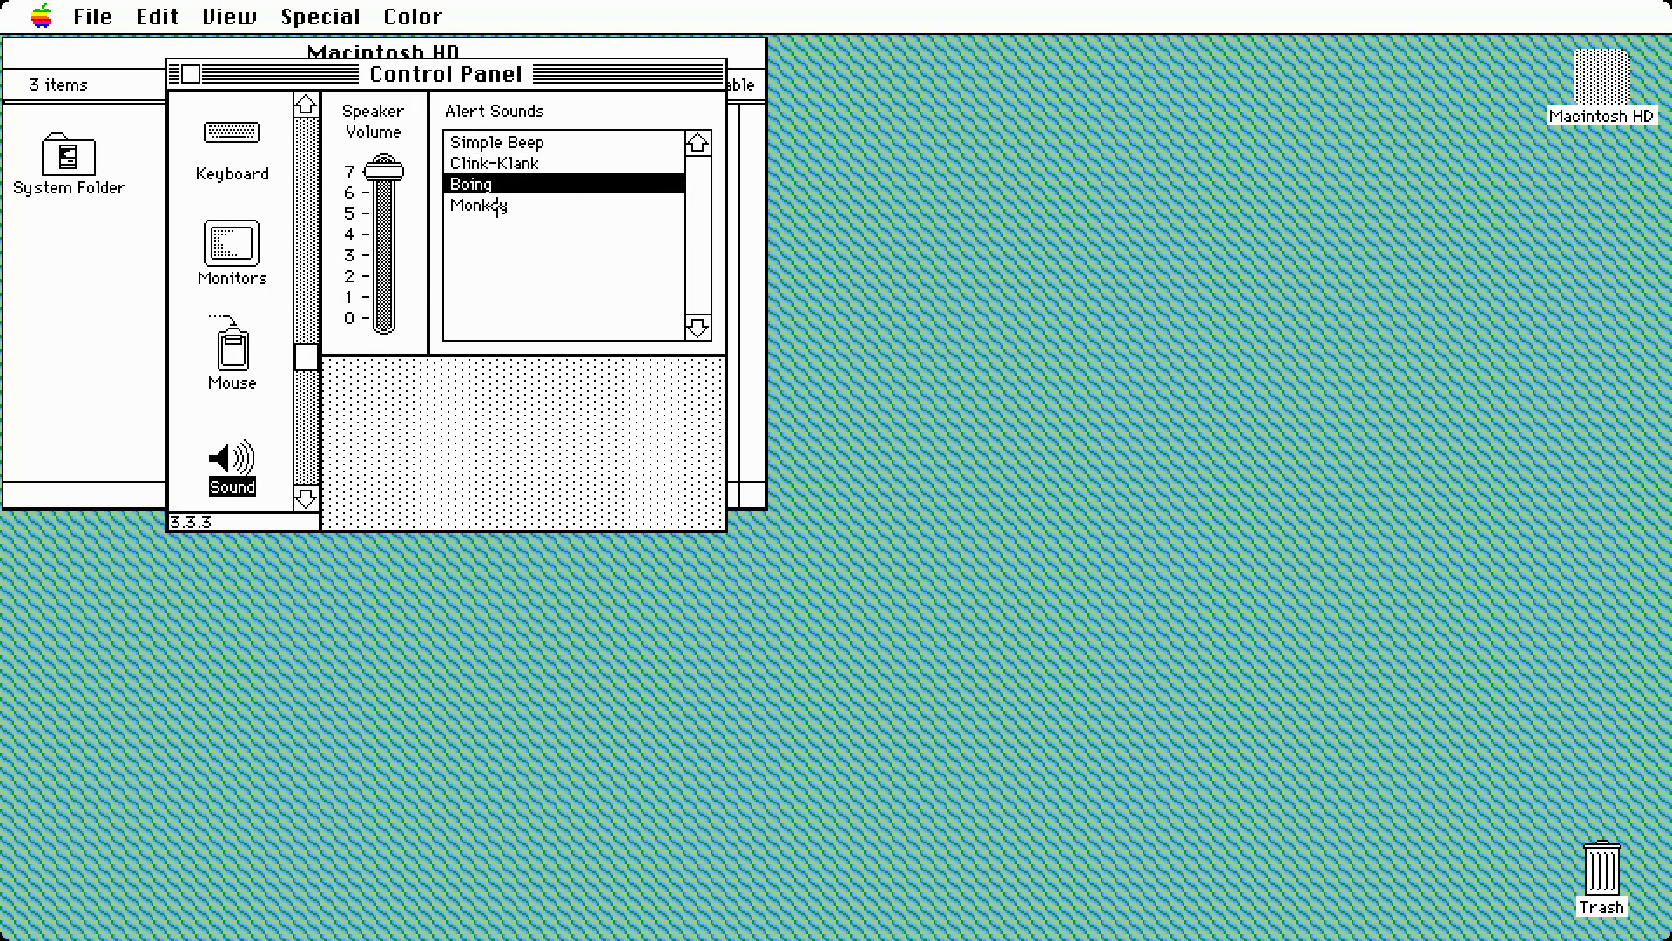
left_click(496, 206)
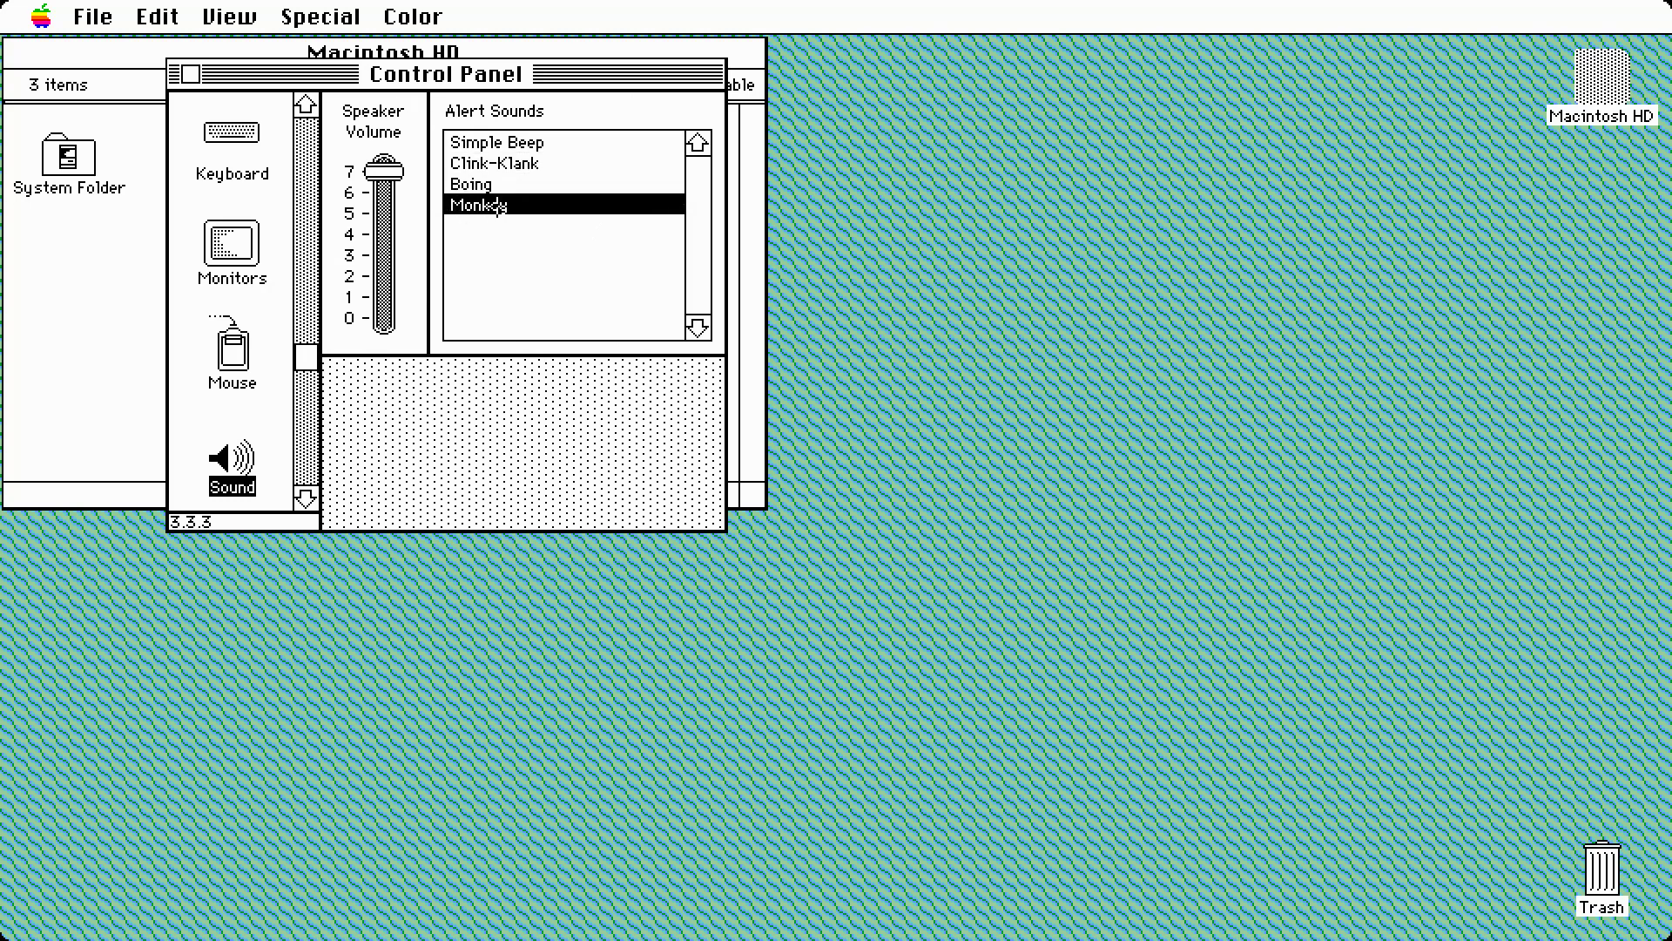
left_click(305, 498)
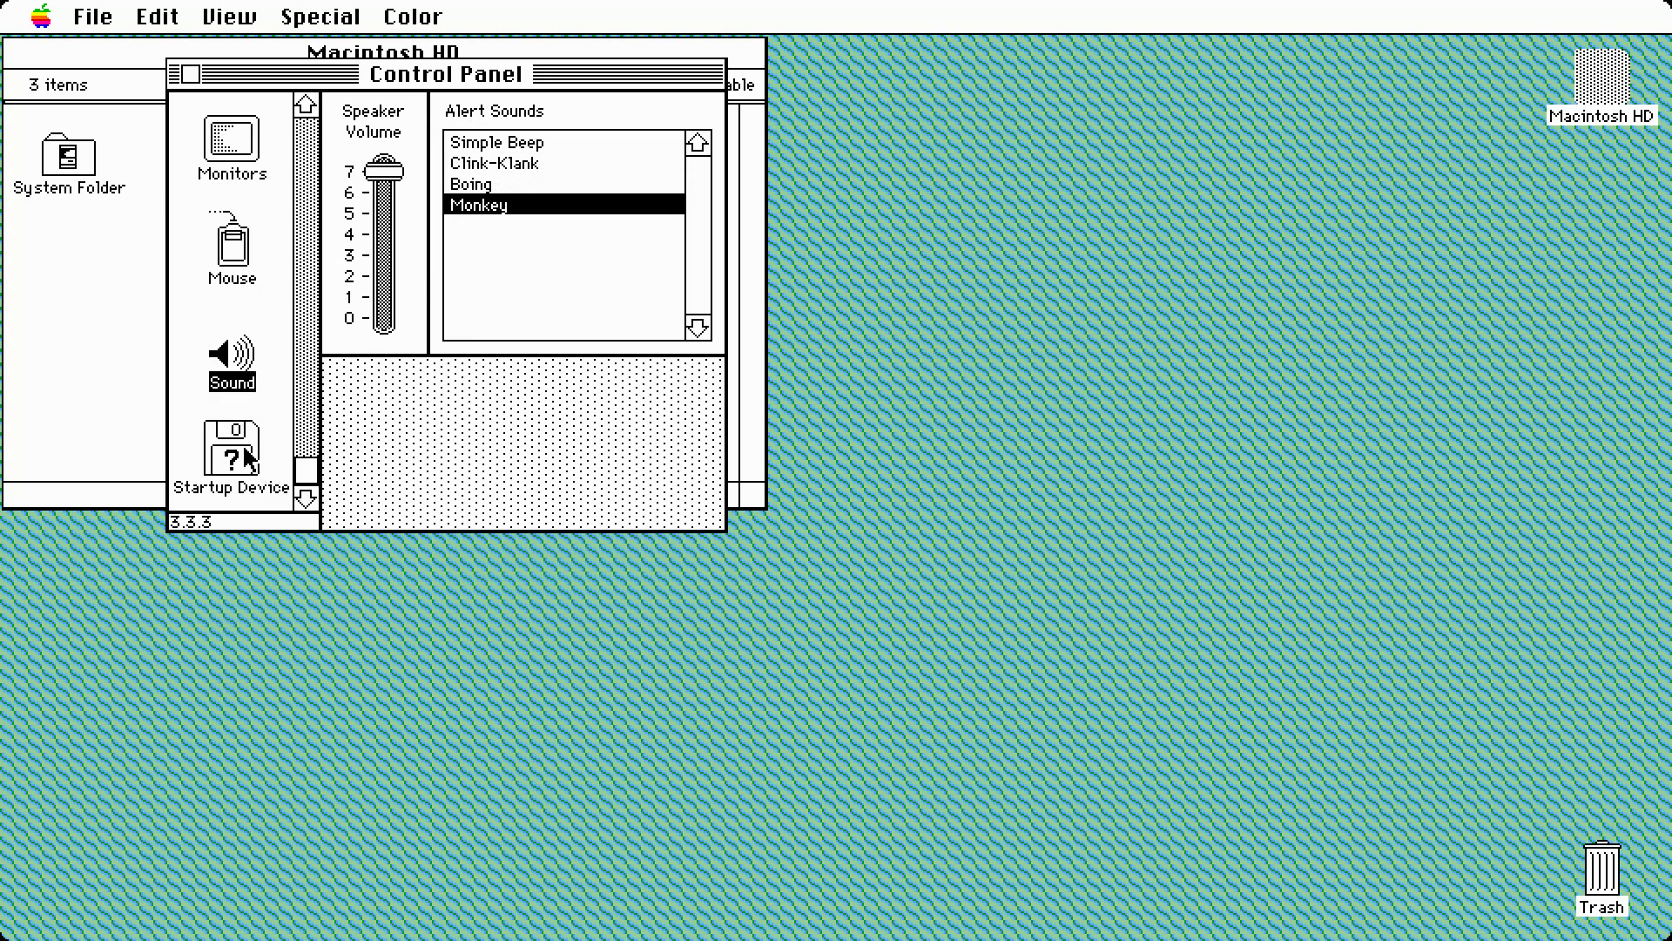
left_click(248, 457)
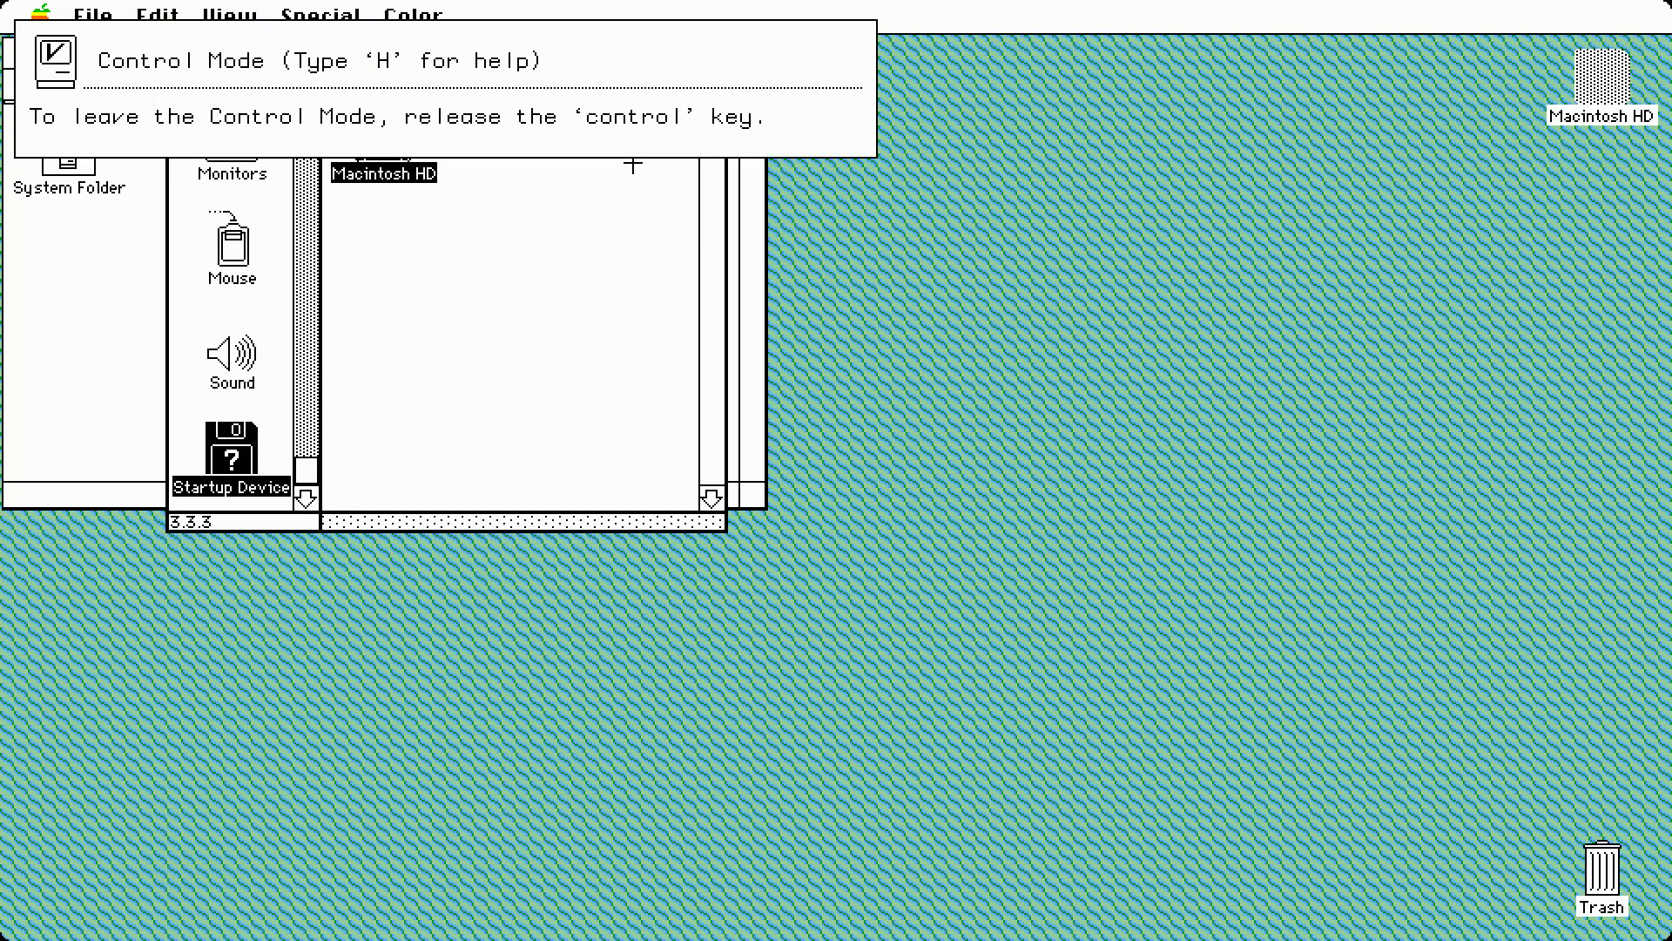
Step: Mount the System Startup.img disk image through Mini vMac's Ctrl-O picker
key("ctrl+o")
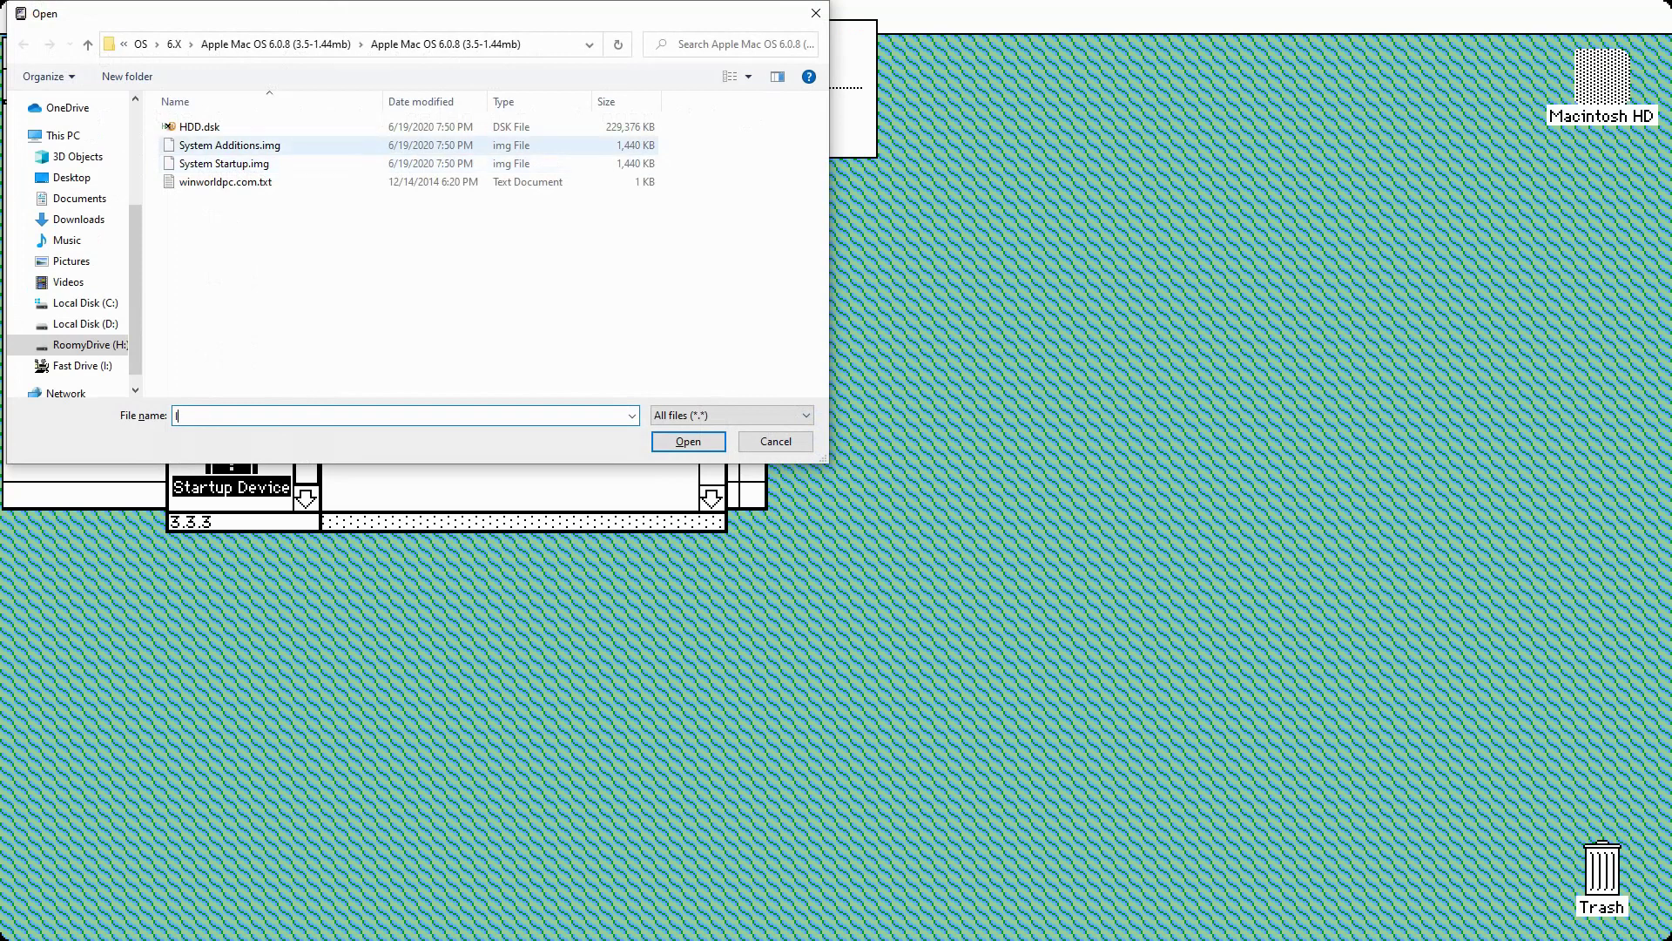
left_click(224, 163)
left_click(688, 441)
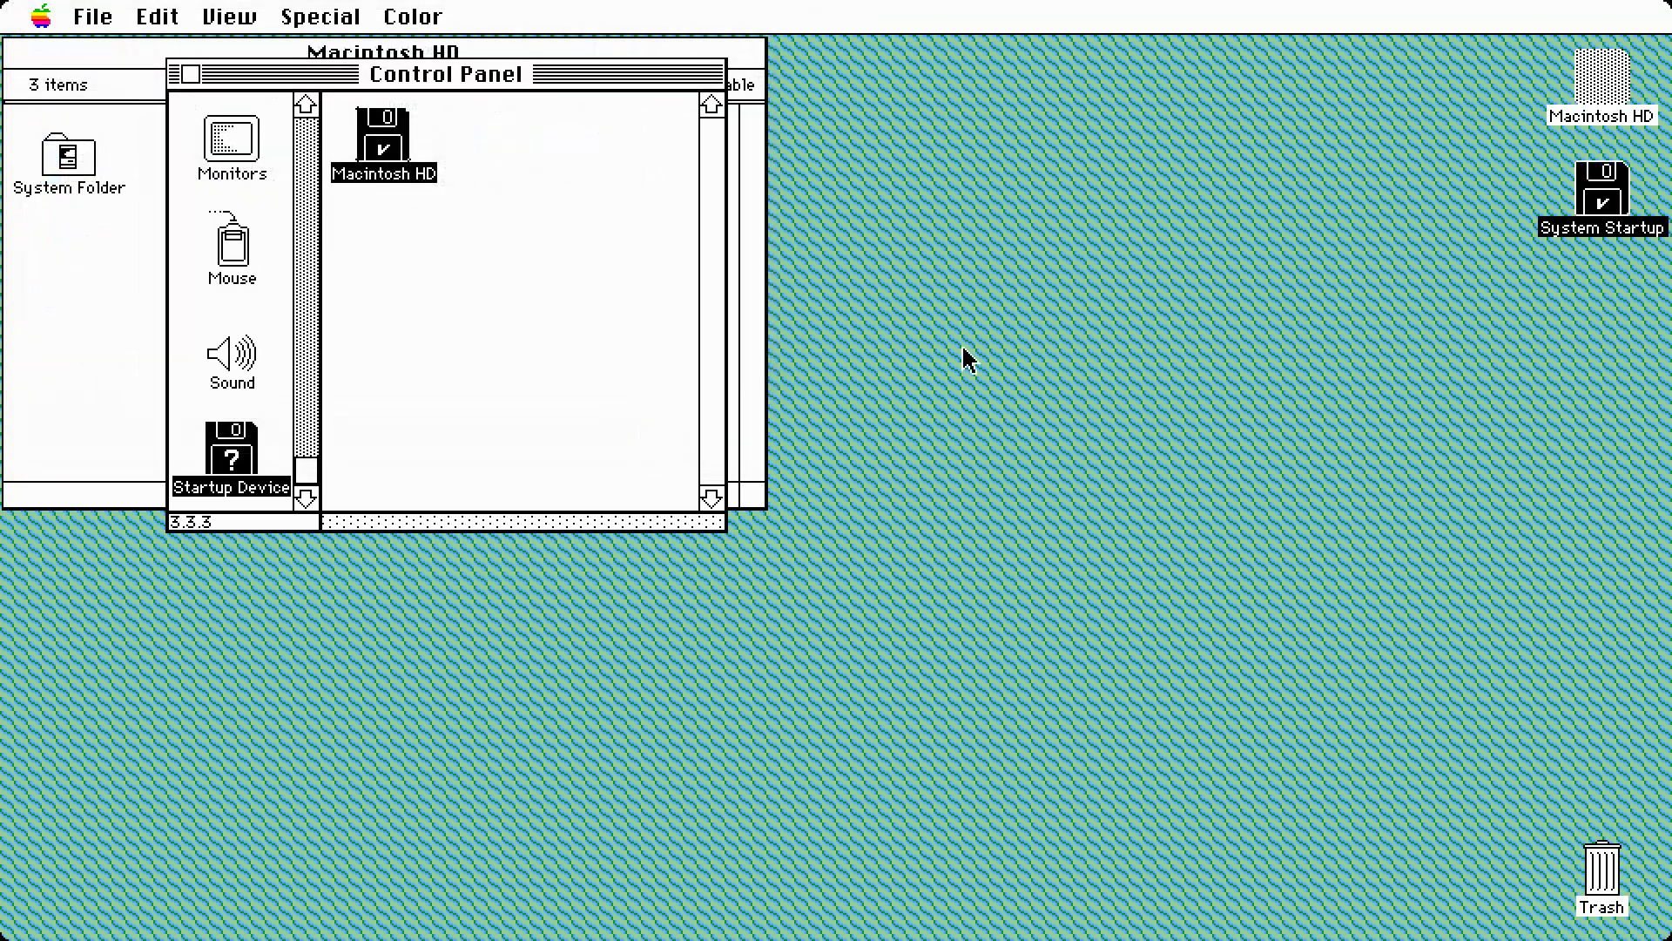
Step: Keep Macintosh HD as the startup disk in Startup Device and close the Control Panel
left_click(254, 366)
left_click(235, 468)
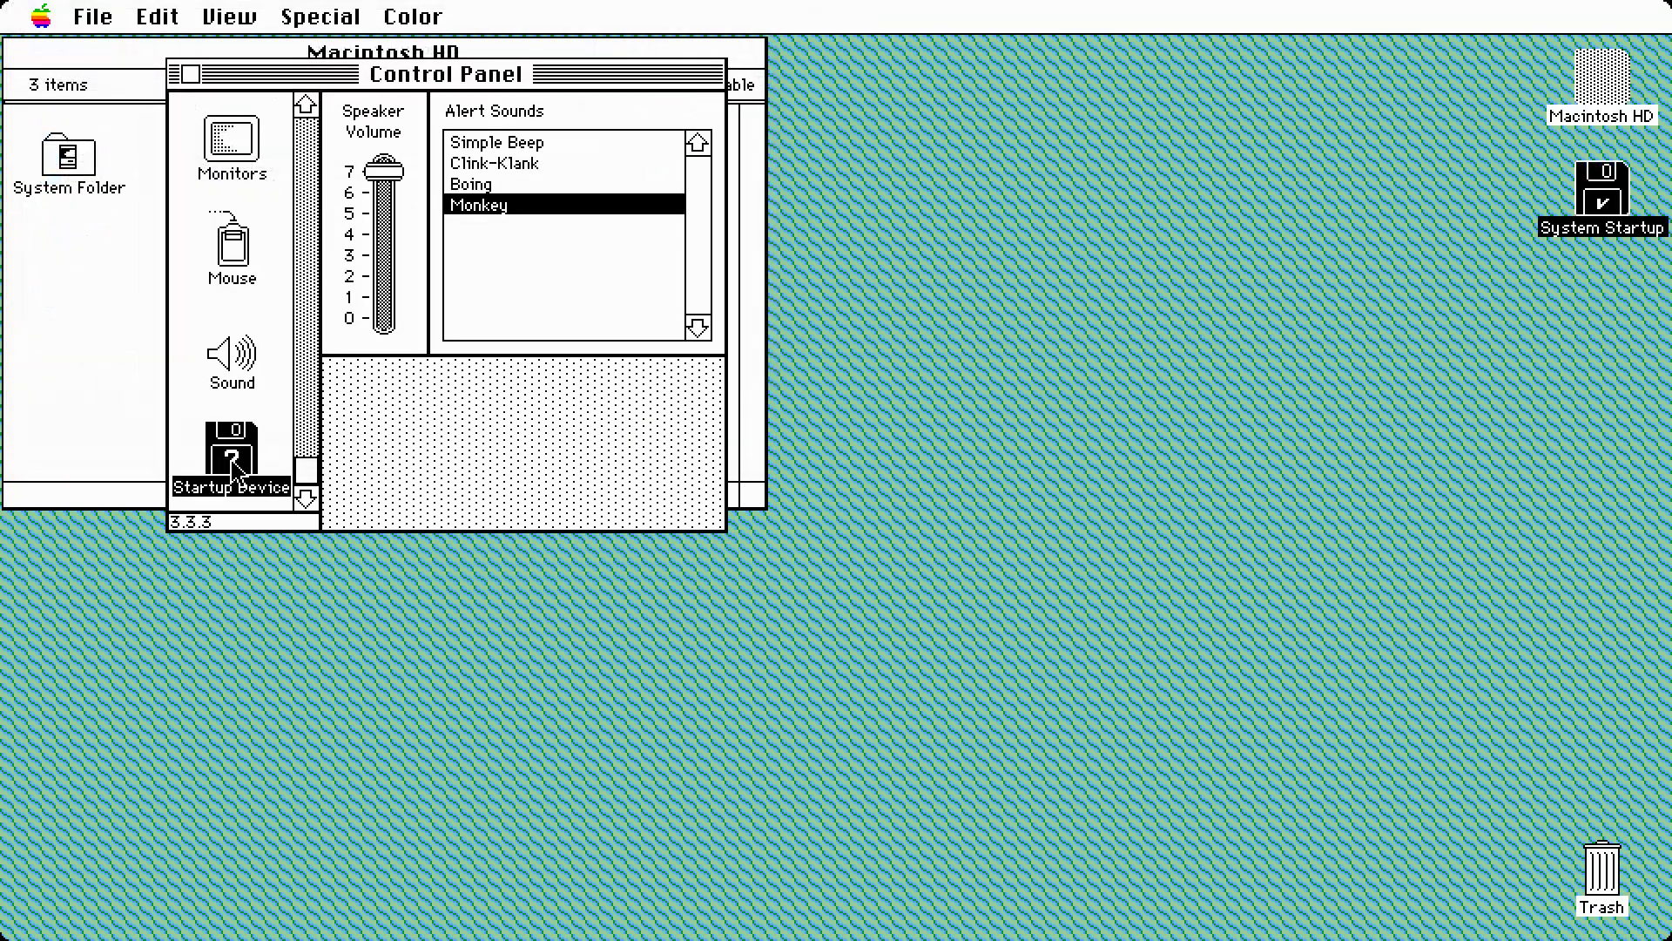
left_click(521, 140)
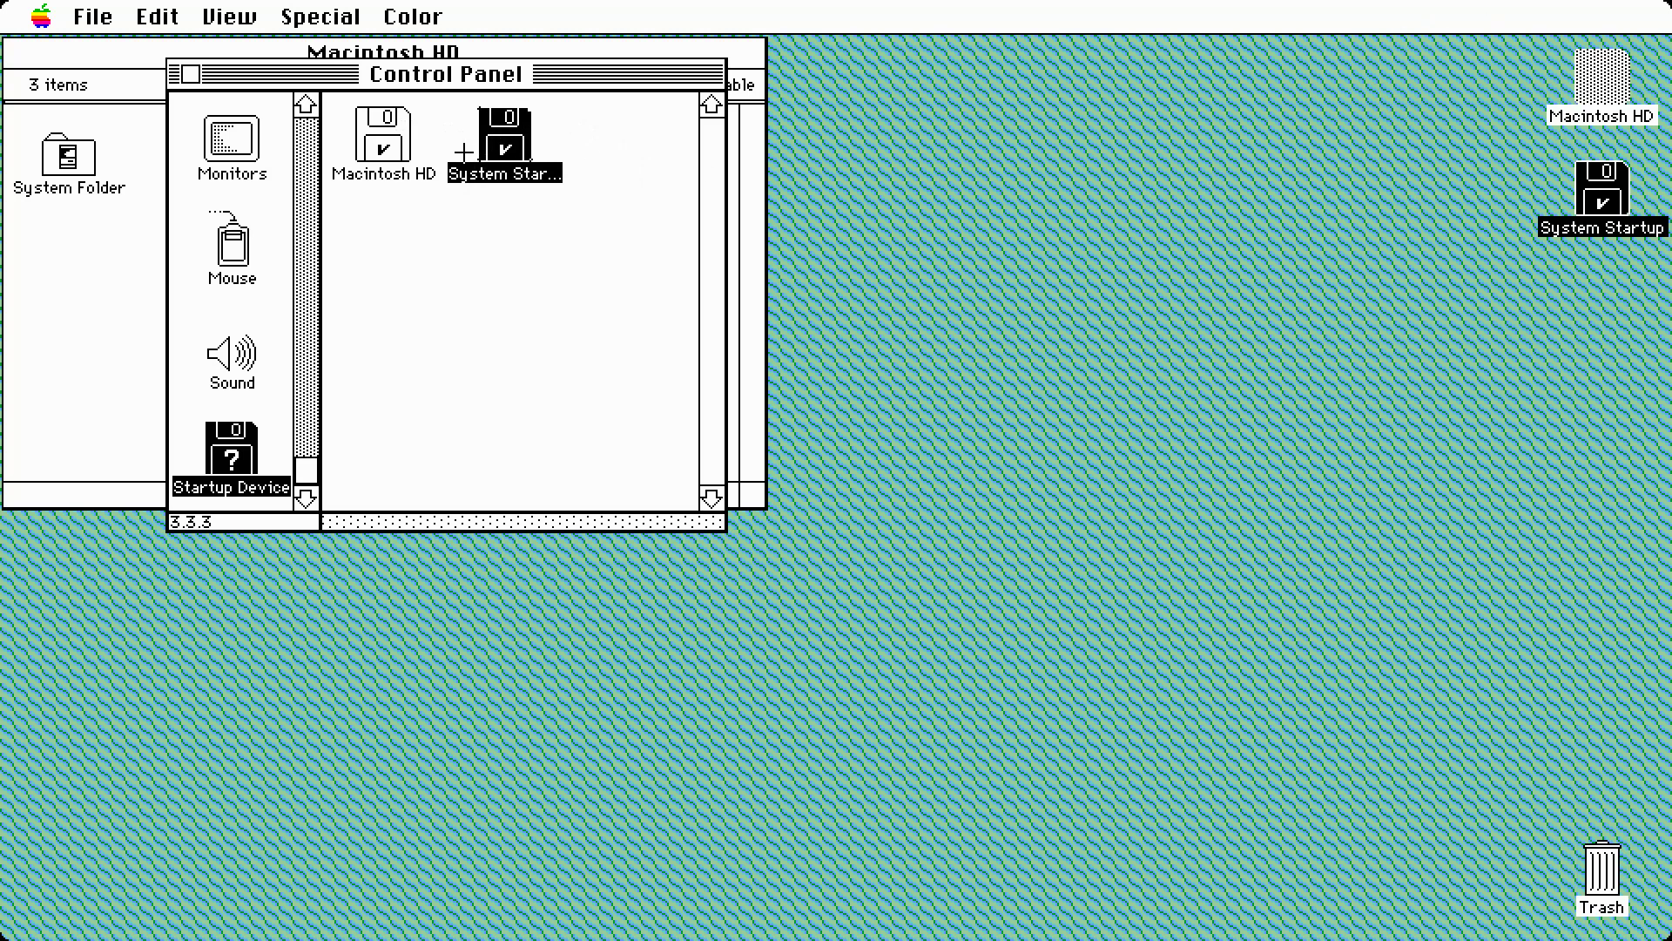
left_click(383, 139)
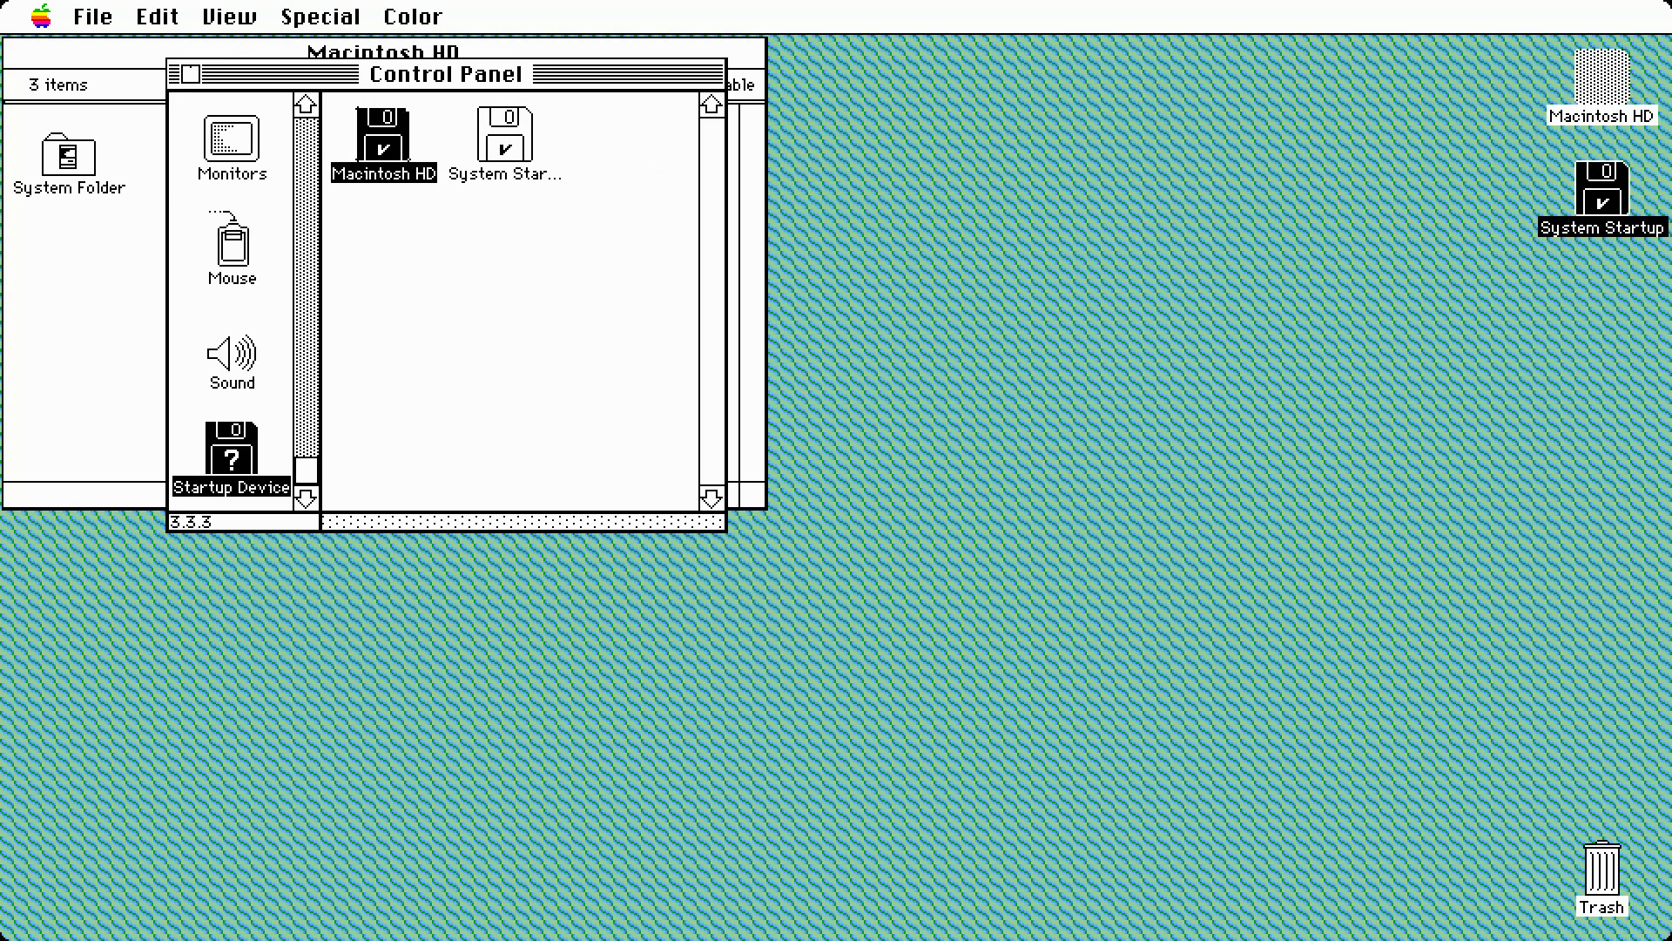
left_click(191, 74)
Step: Eject the System Startup disk by dragging it to the Trash, and close the Macintosh HD window
left_click(1163, 249)
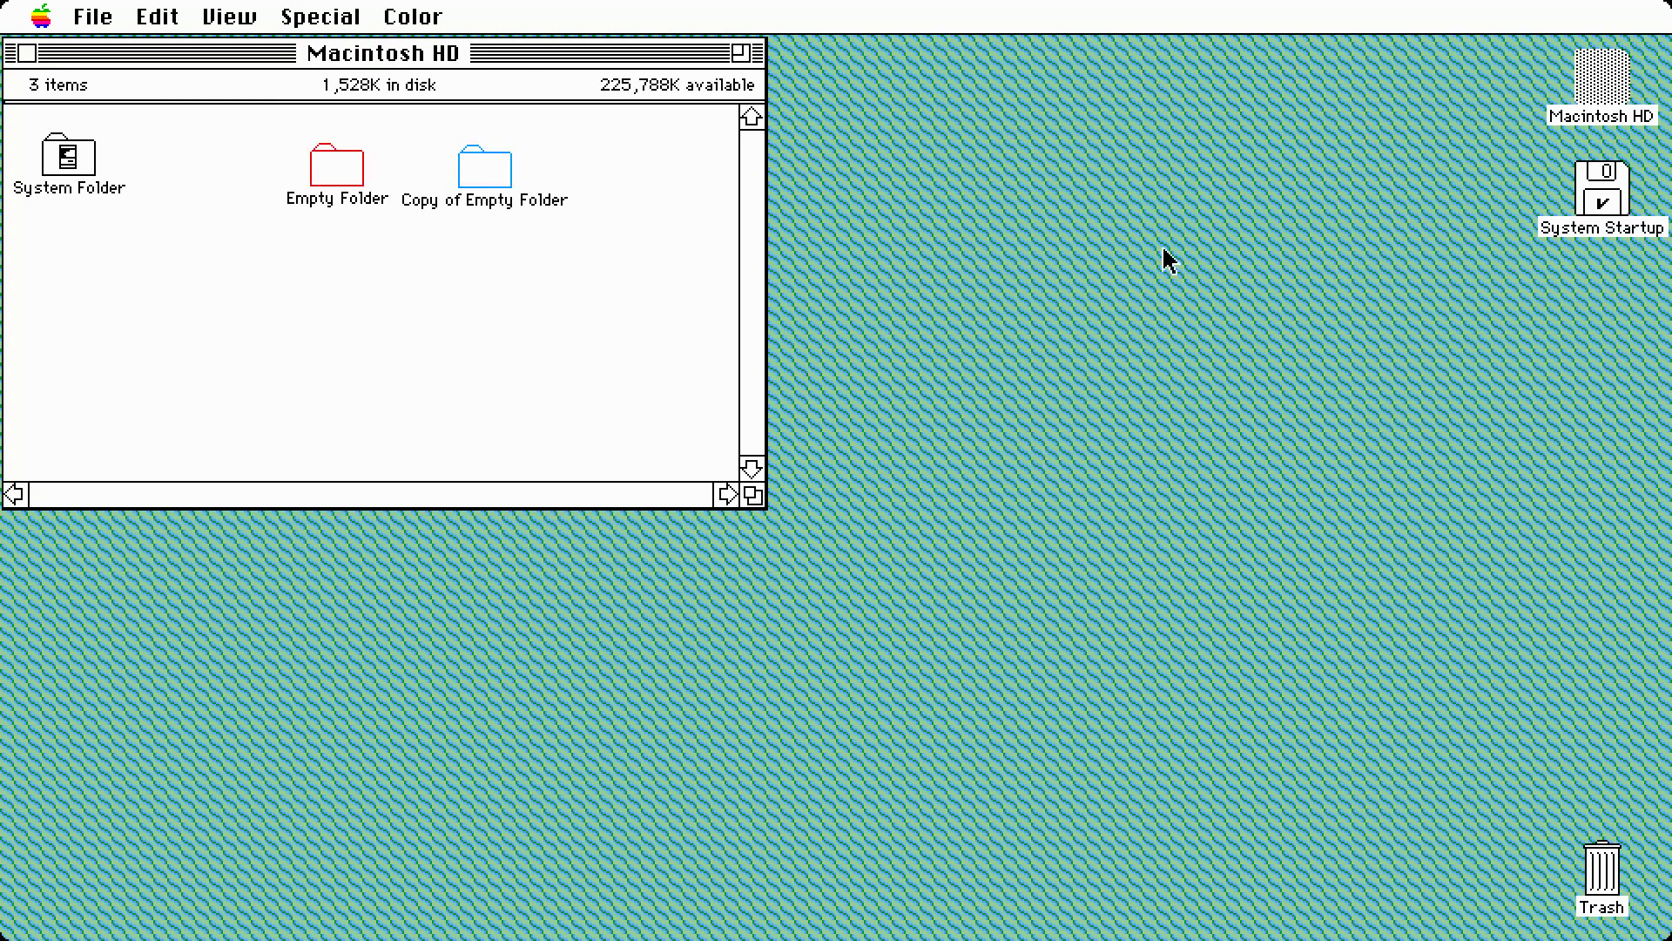
left_click_drag(1611, 200, 1607, 879)
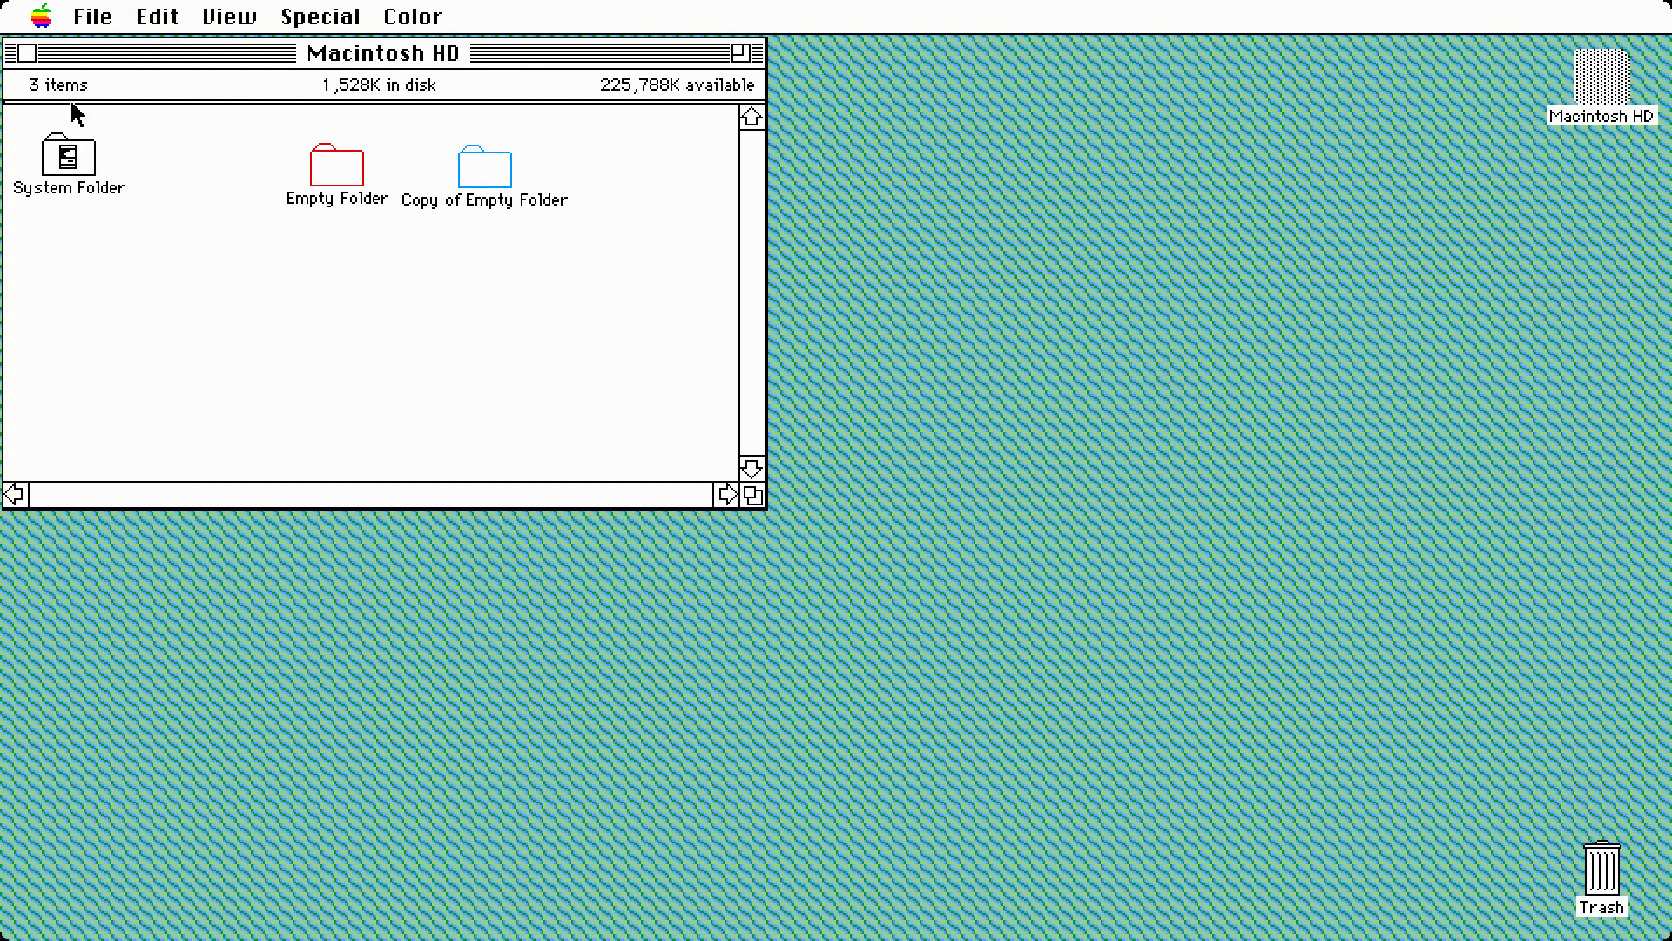
left_click(26, 53)
Step: Show About the Finder, which reports System 6.0.8 with 8,192K memory
left_click_drag(92, 17, 41, 12)
left_click(775, 335)
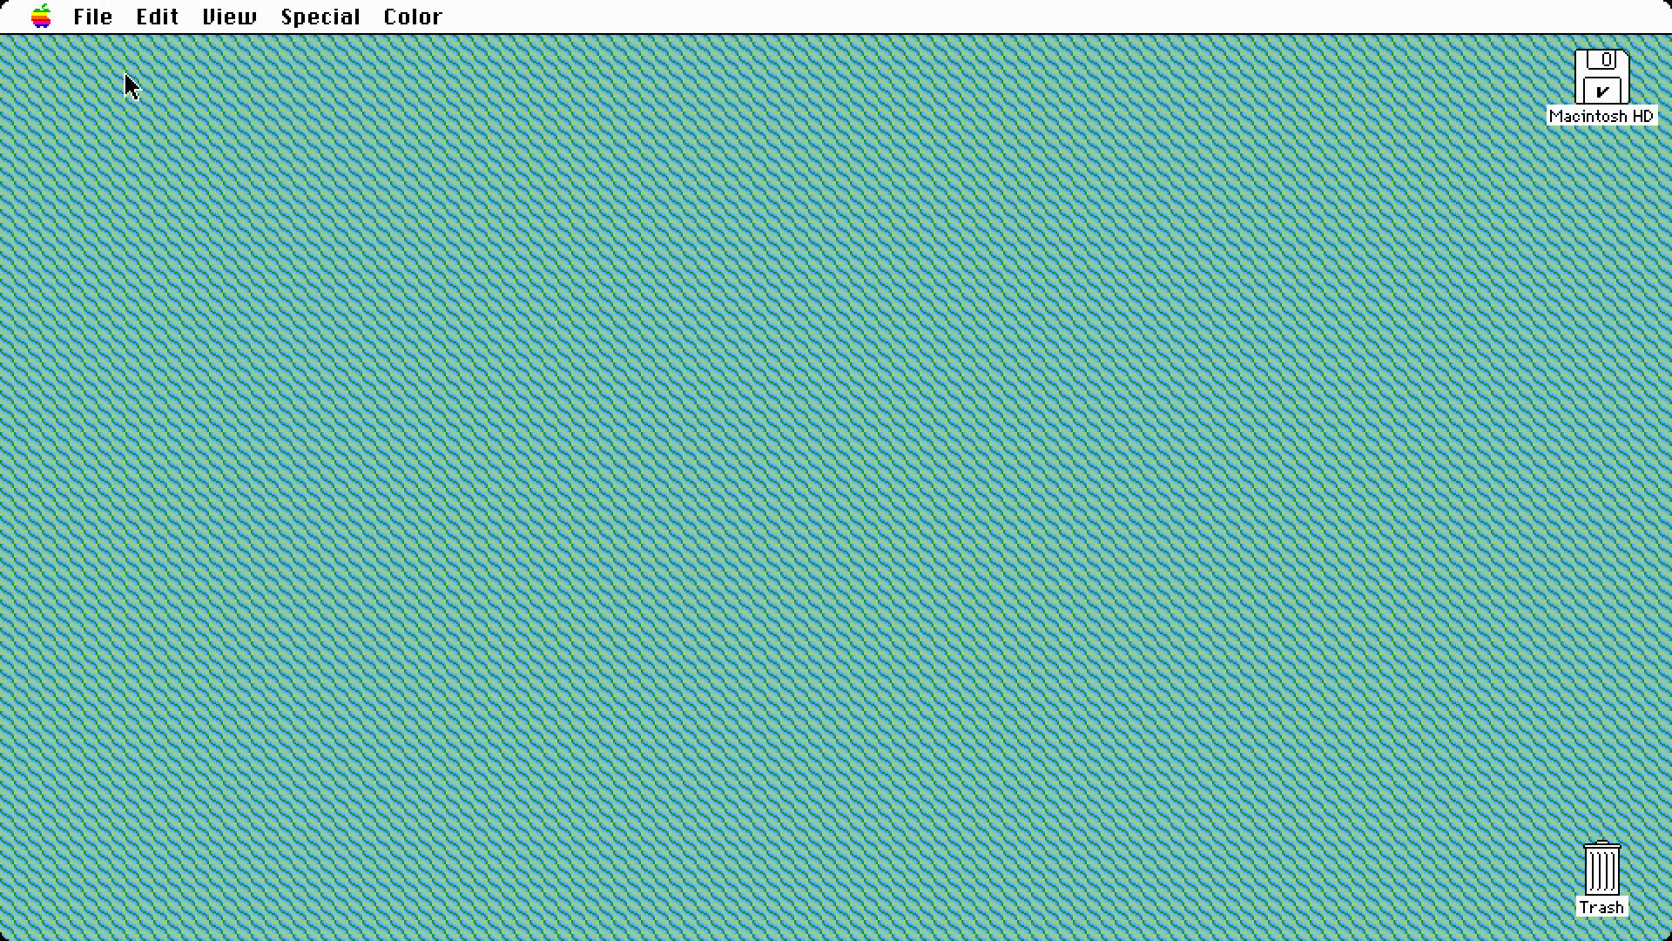
left_click(50, 22)
mouse_move(50, 23)
left_mouse_down()
mouse_move(67, 64)
mouse_move(41, 21)
left_mouse_up()
left_click_drag(48, 12, 51, 50)
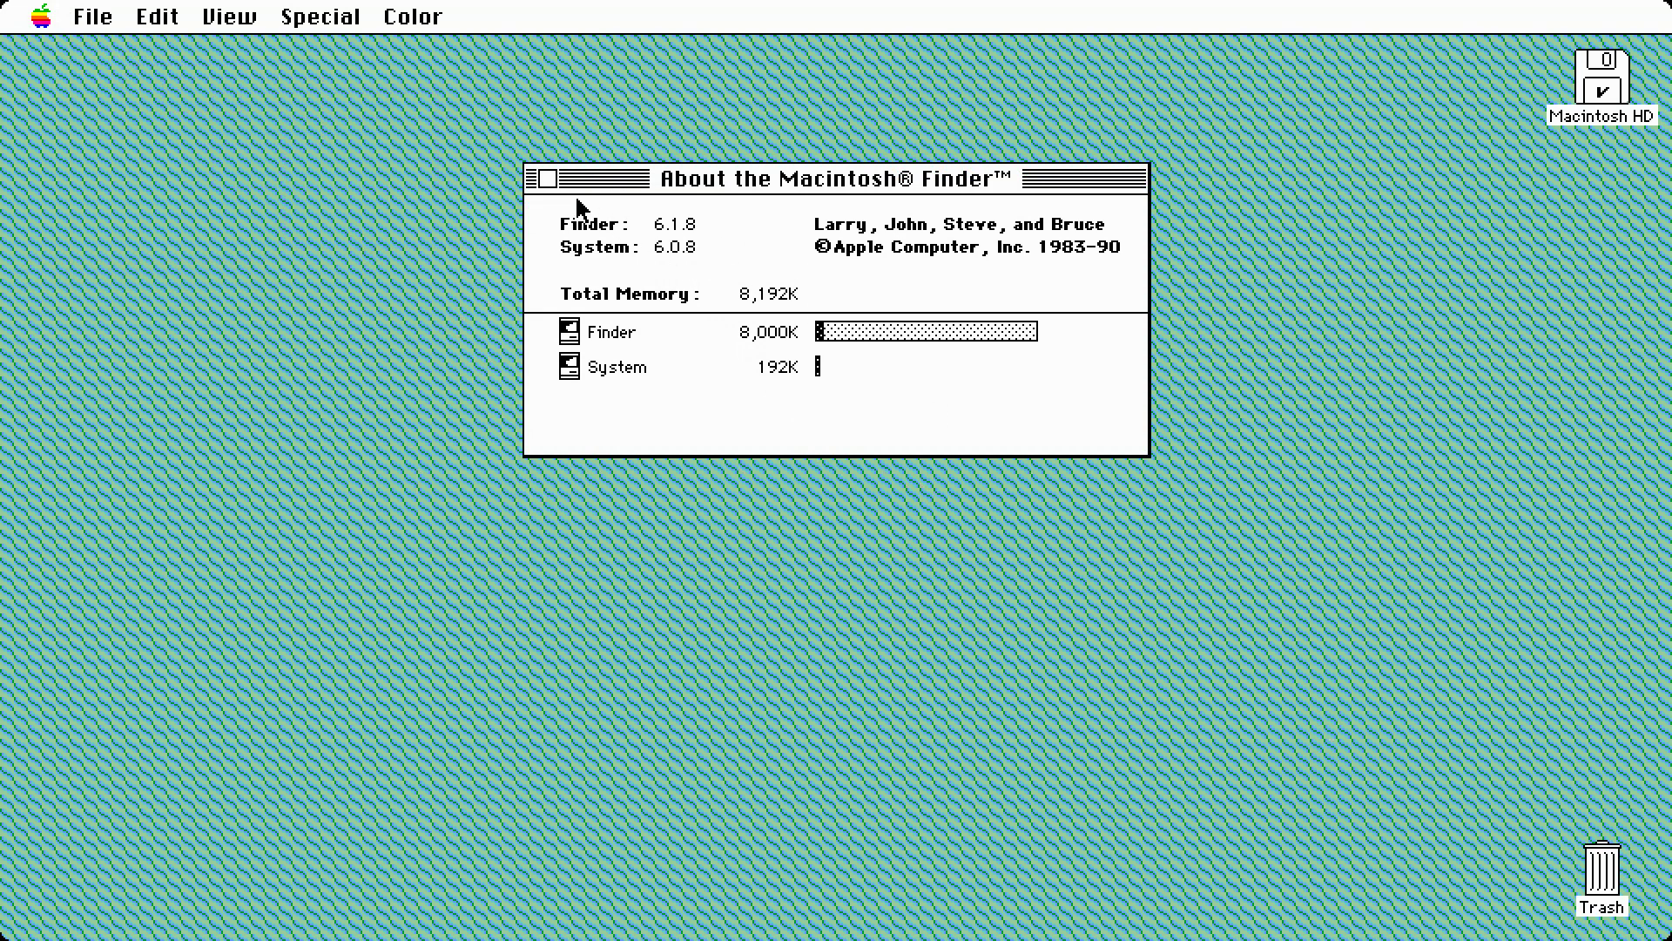
Step: Move Empty Folder and Copy of Empty Folder from Macintosh HD into the Trash
left_click(547, 179)
double_click(1590, 100)
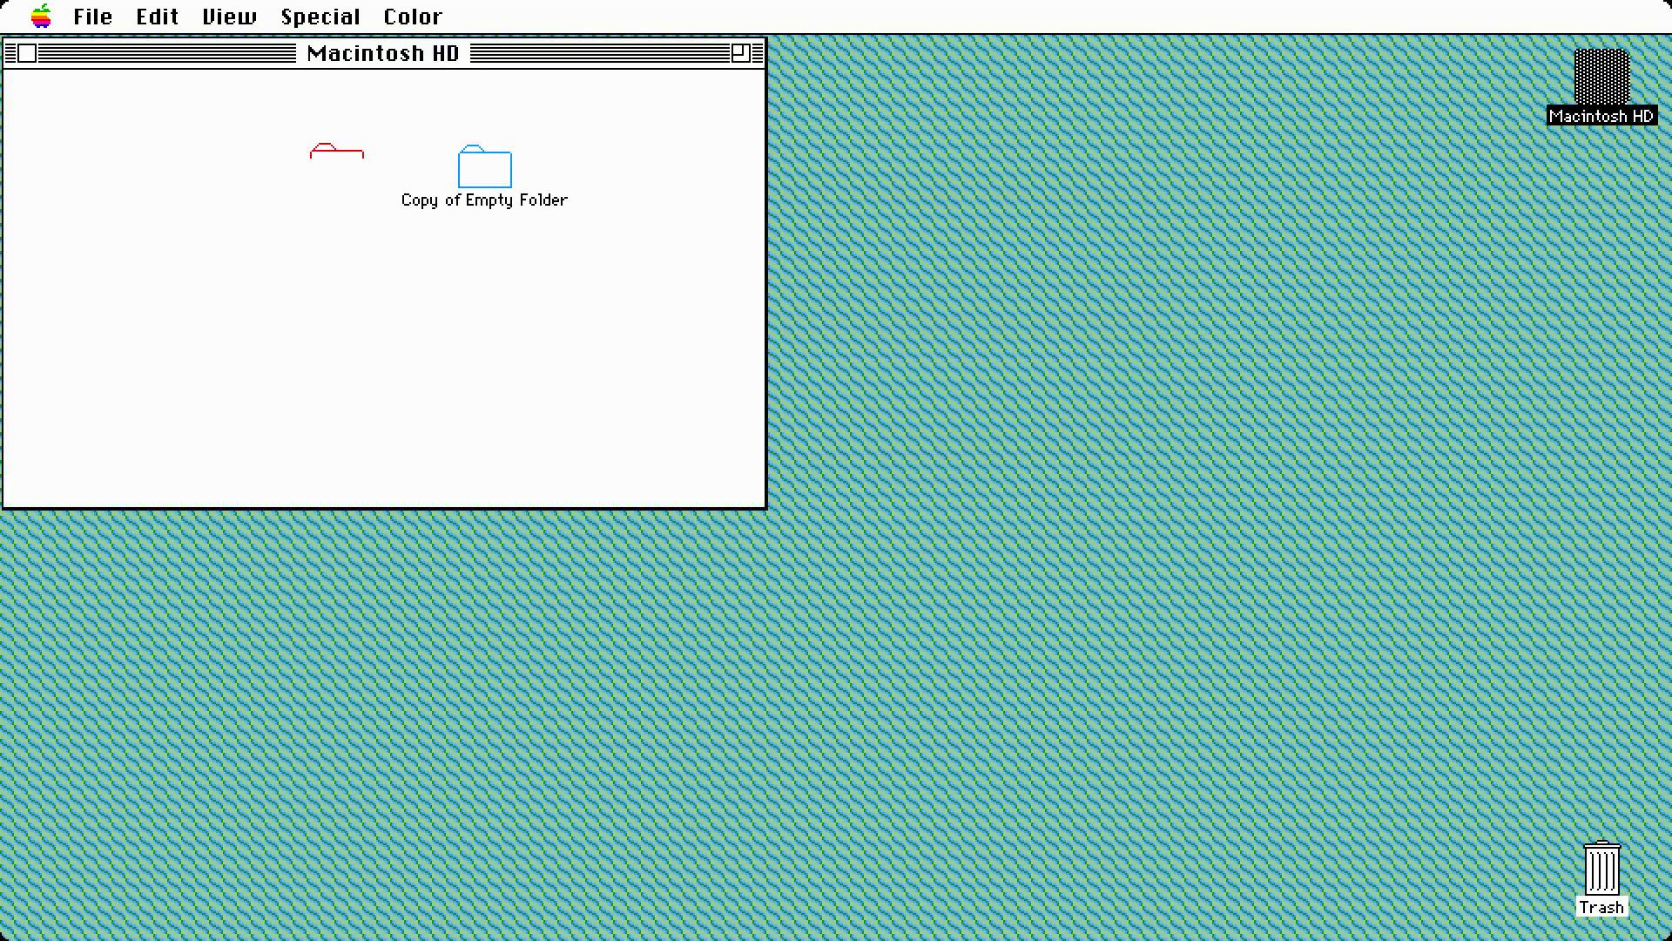
left_click_drag(627, 338, 1602, 865)
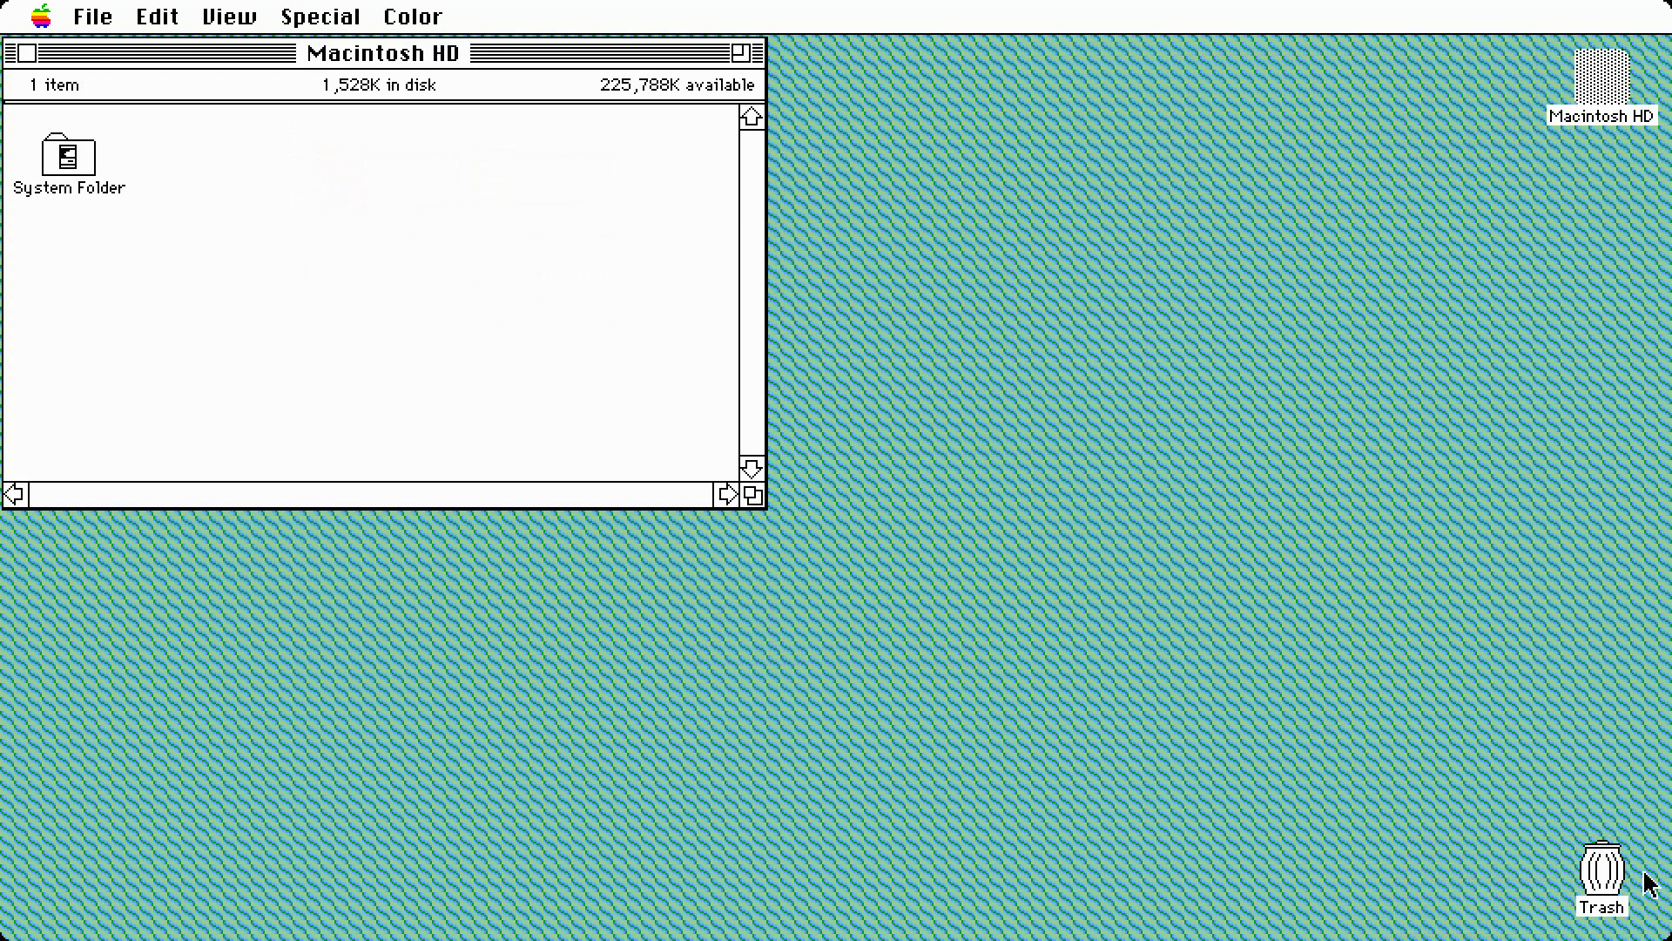
Step: Empty the Trash and close the Macintosh HD window
left_click(1602, 864)
left_click_drag(321, 17, 354, 80)
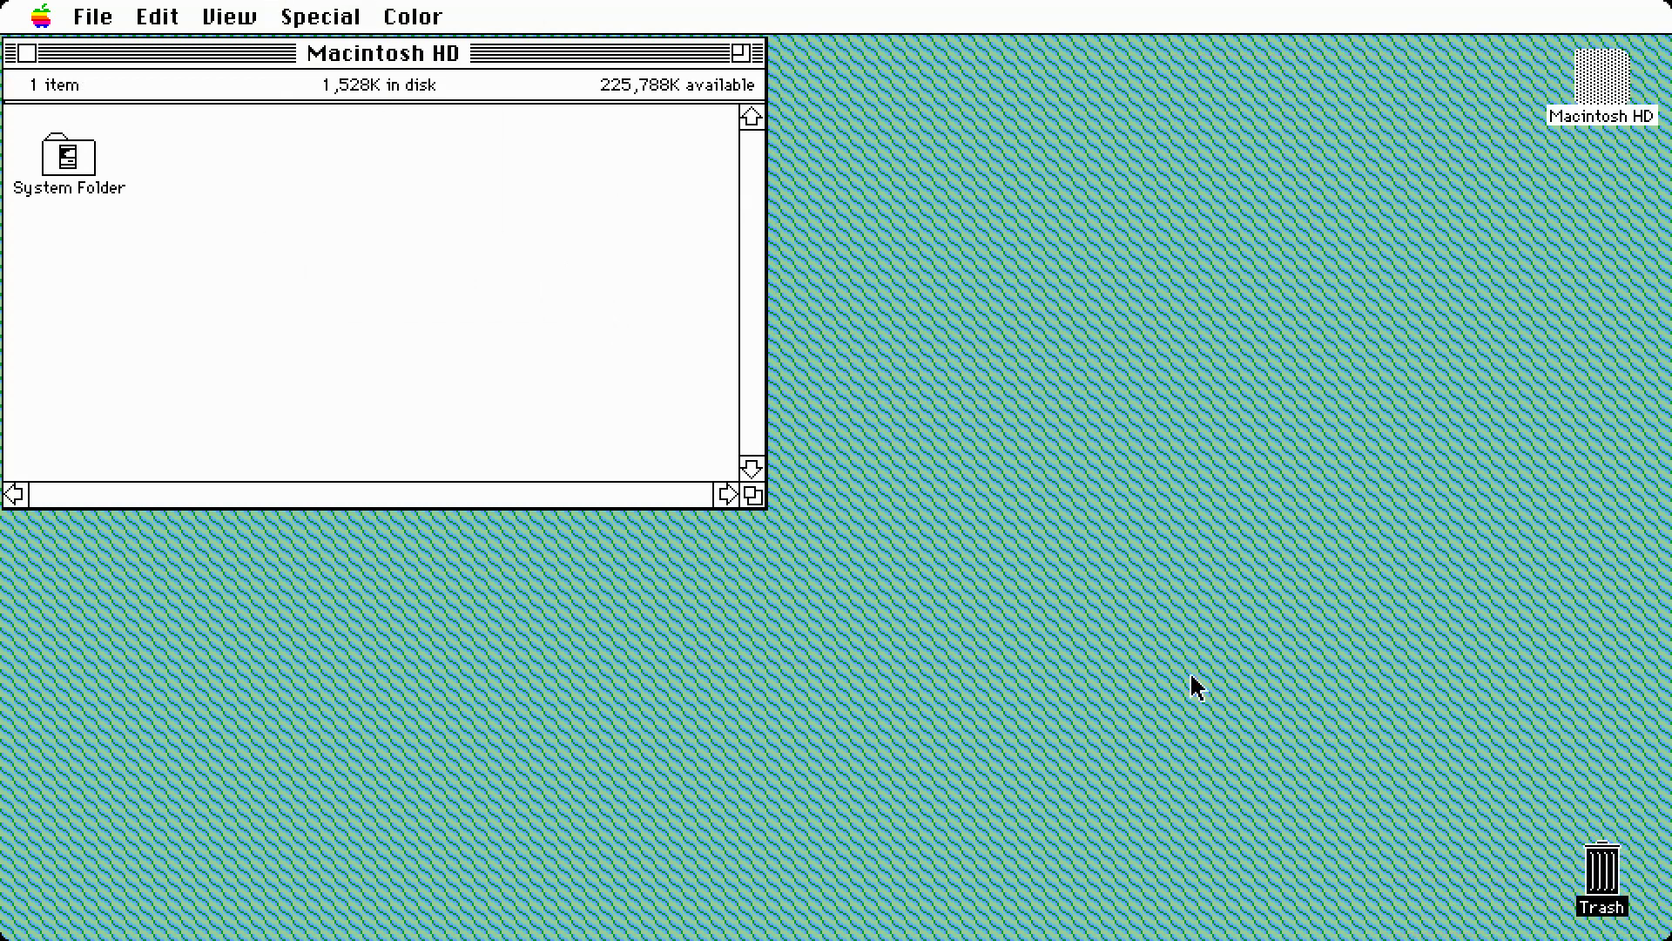
left_click(26, 53)
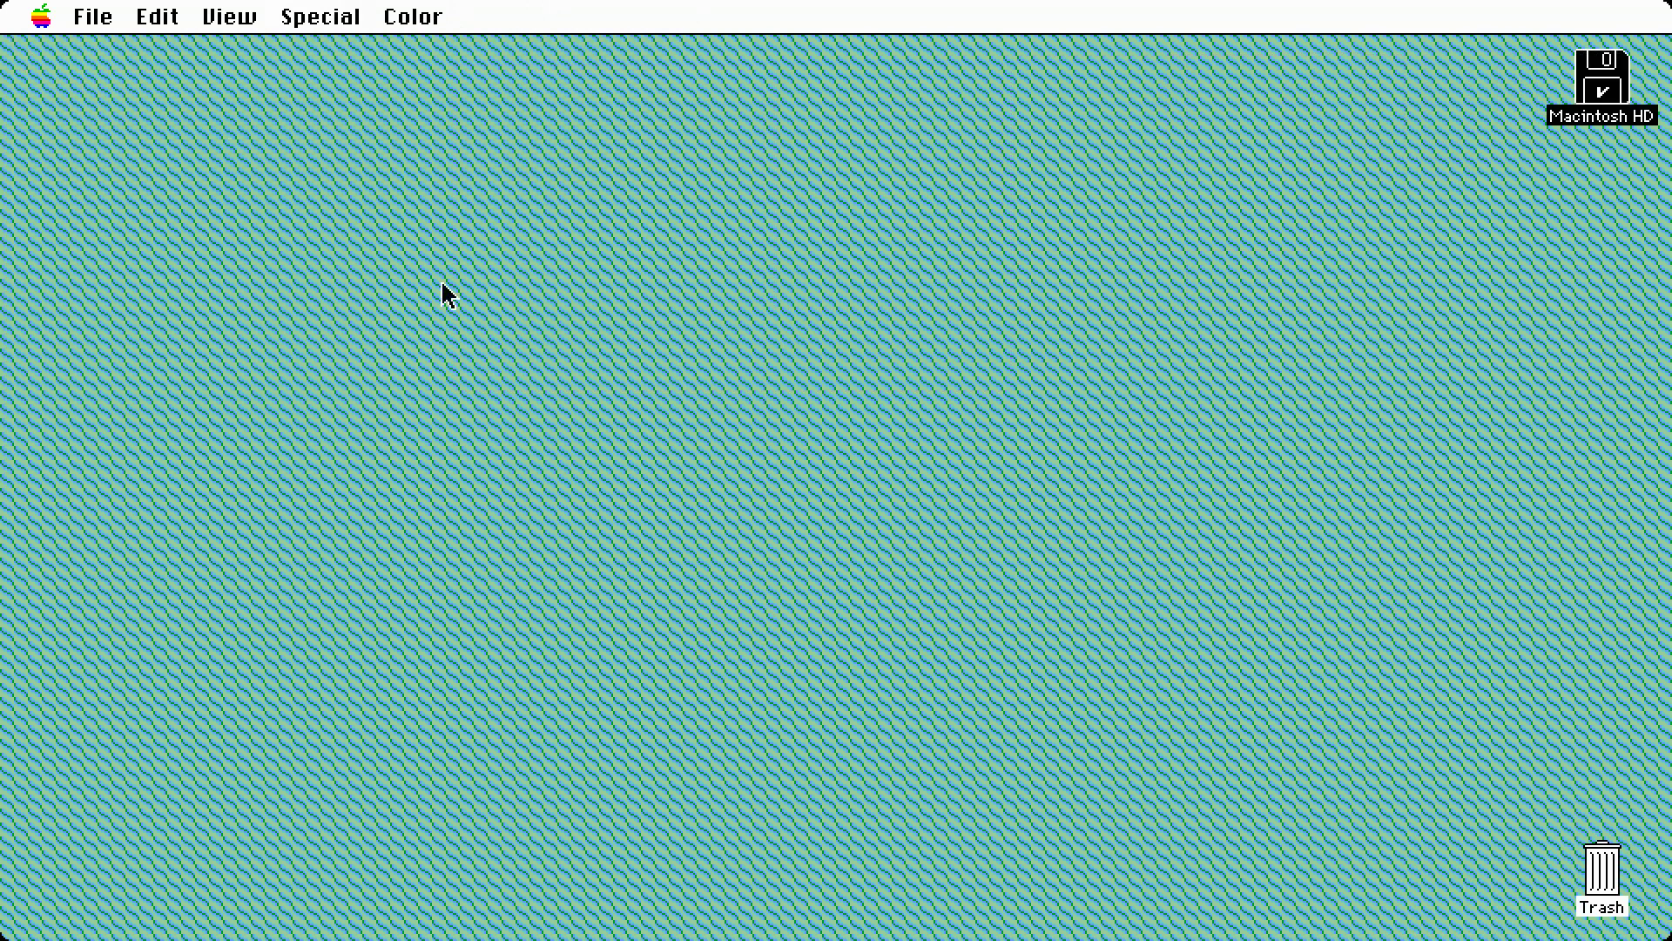
Step: Deselect Macintosh HD and shut down the emulated Mac from the Special menu
left_click(1080, 349)
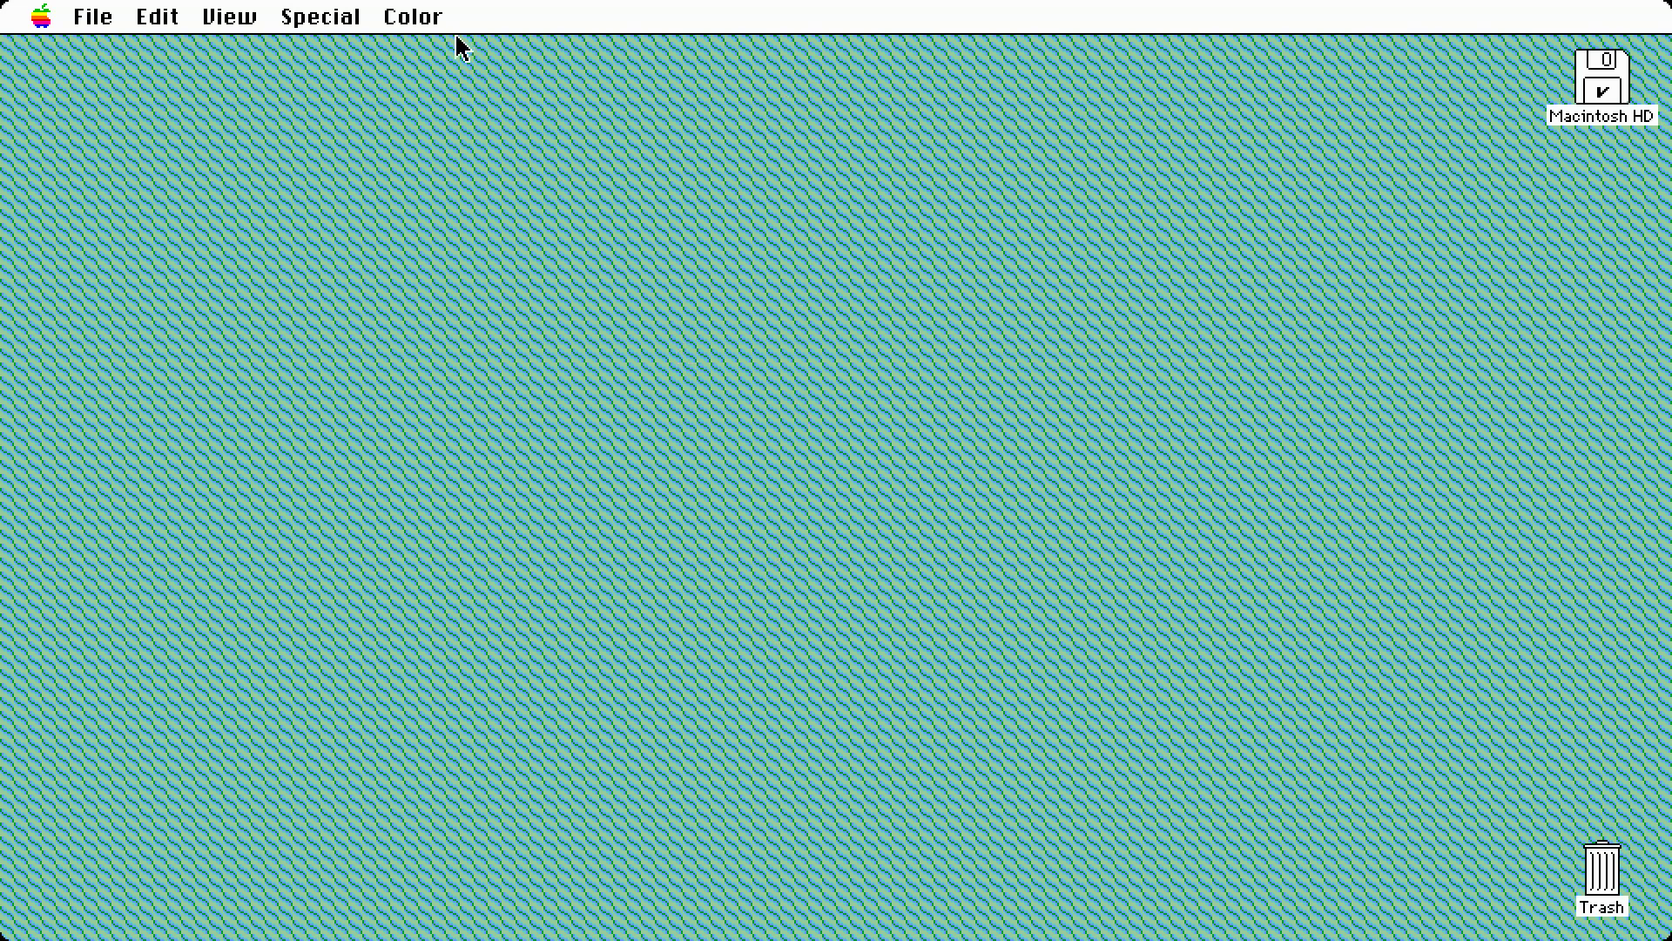
left_click_drag(415, 19, 384, 226)
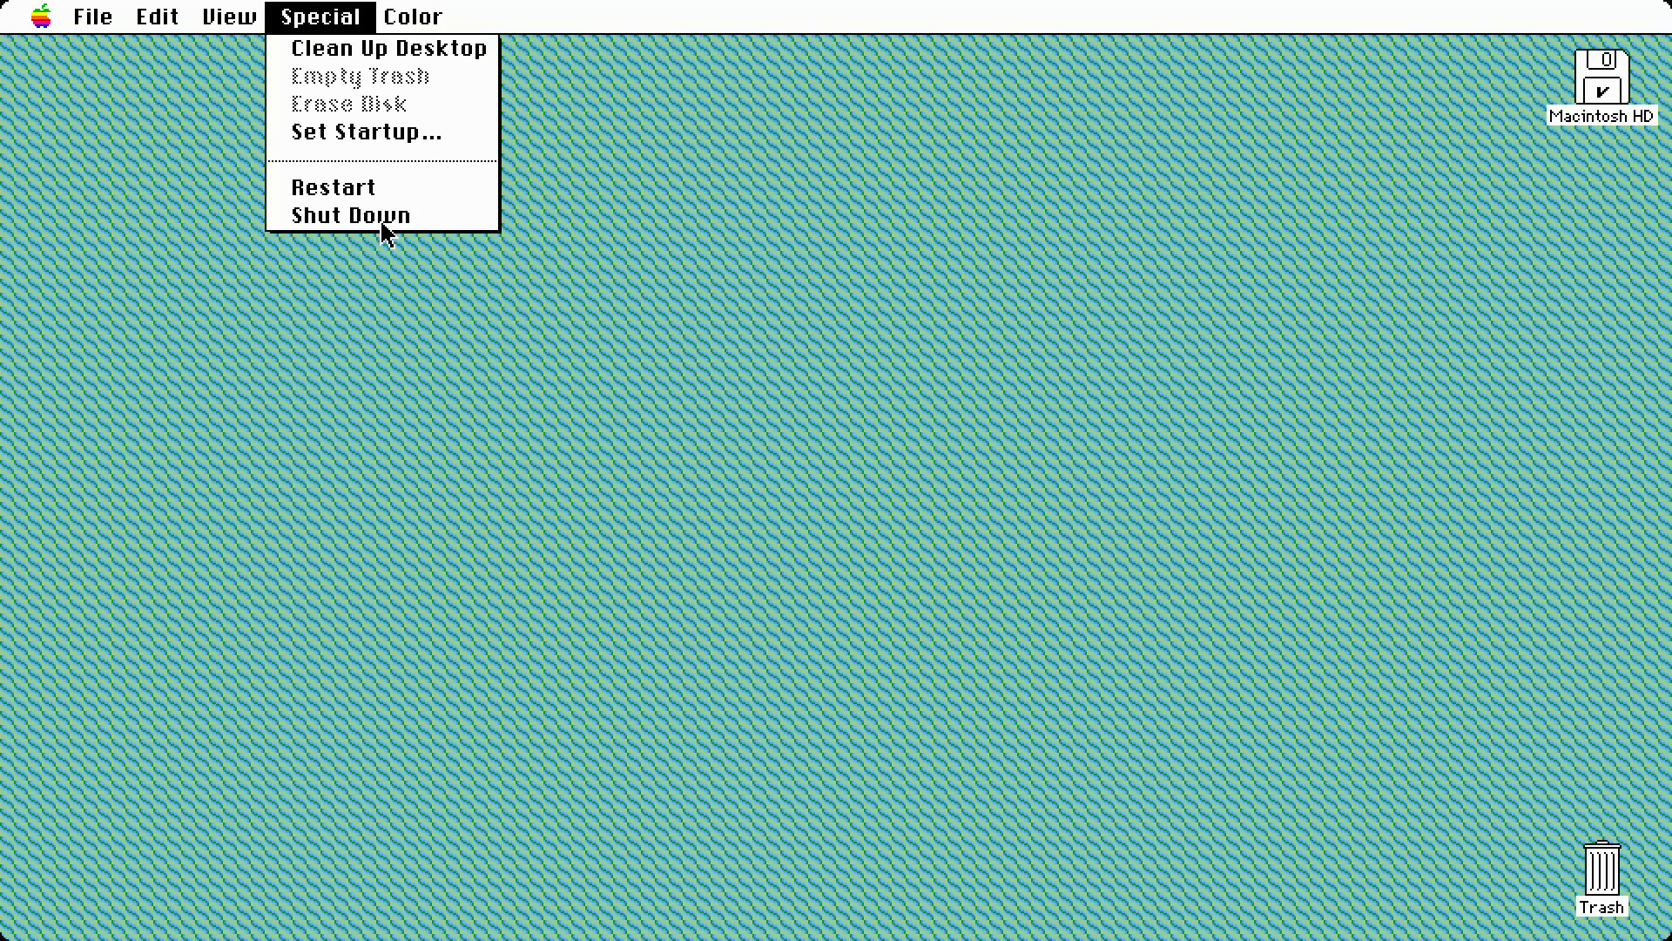